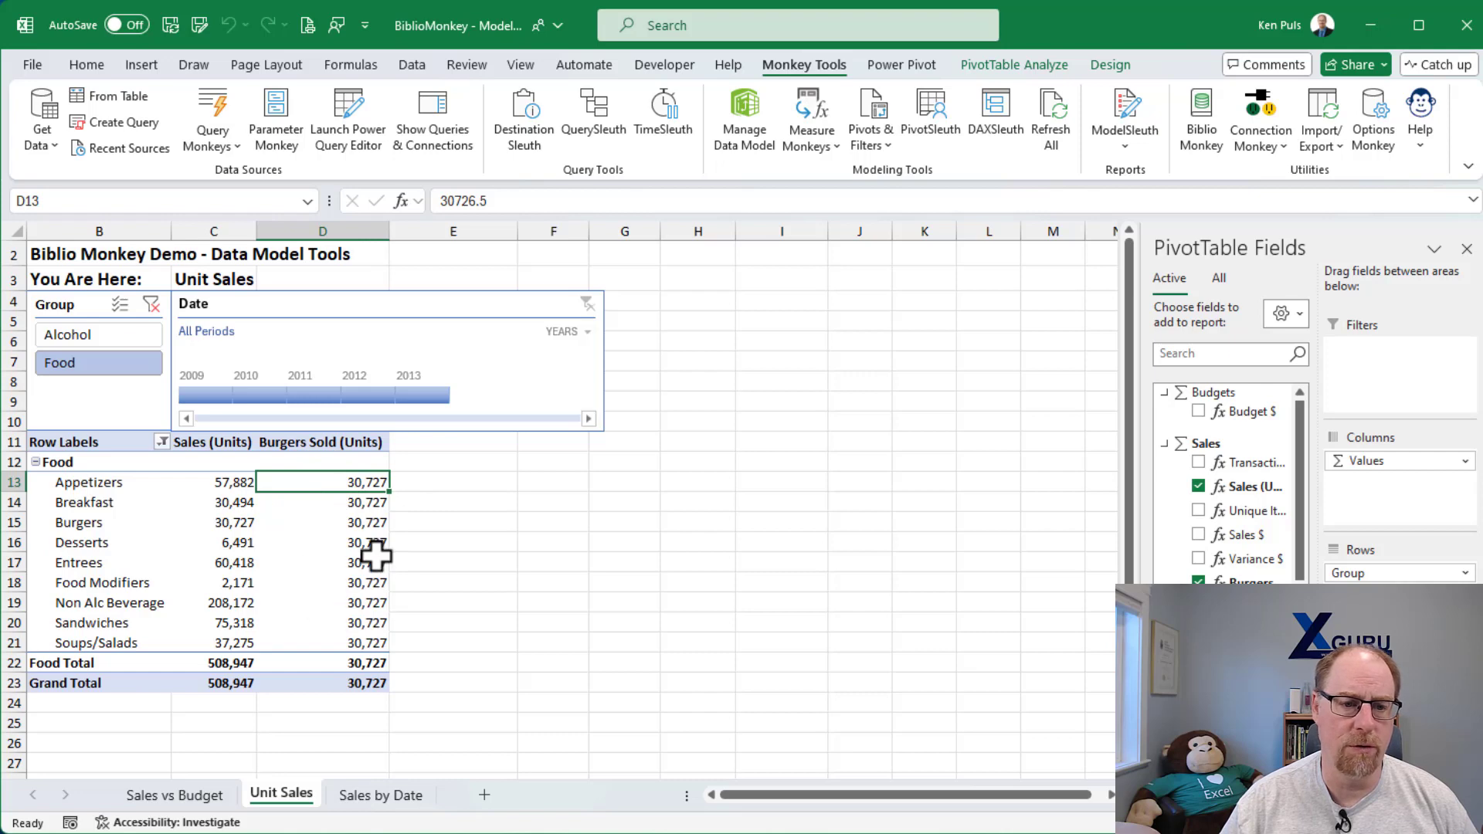
Step: Open the BiblioMonkey library and start adding a new item from the solution's Burgers Sold (Units) measure
mouse_move(341, 585)
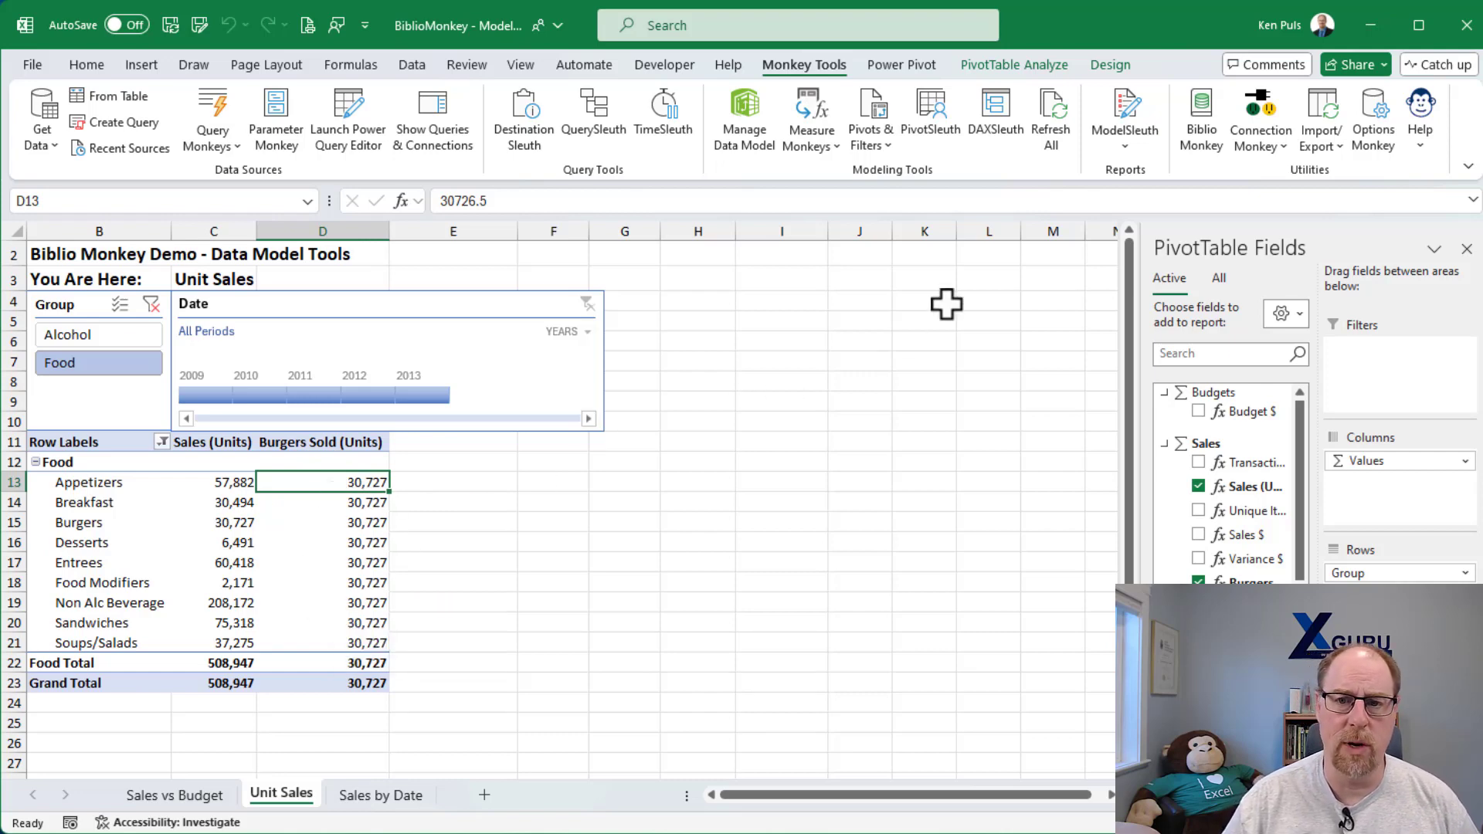
click(1206, 119)
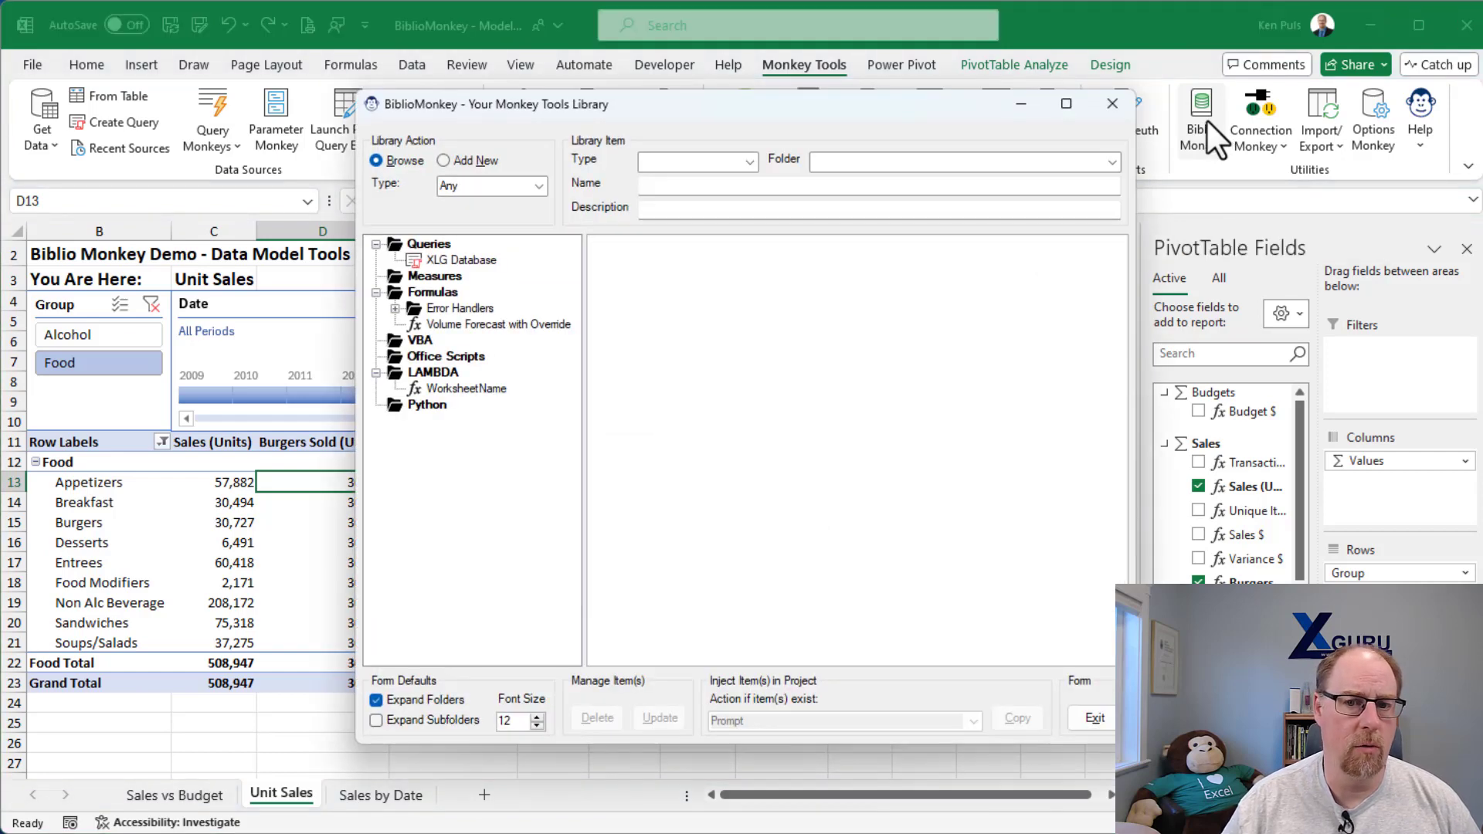
click(444, 160)
click(539, 210)
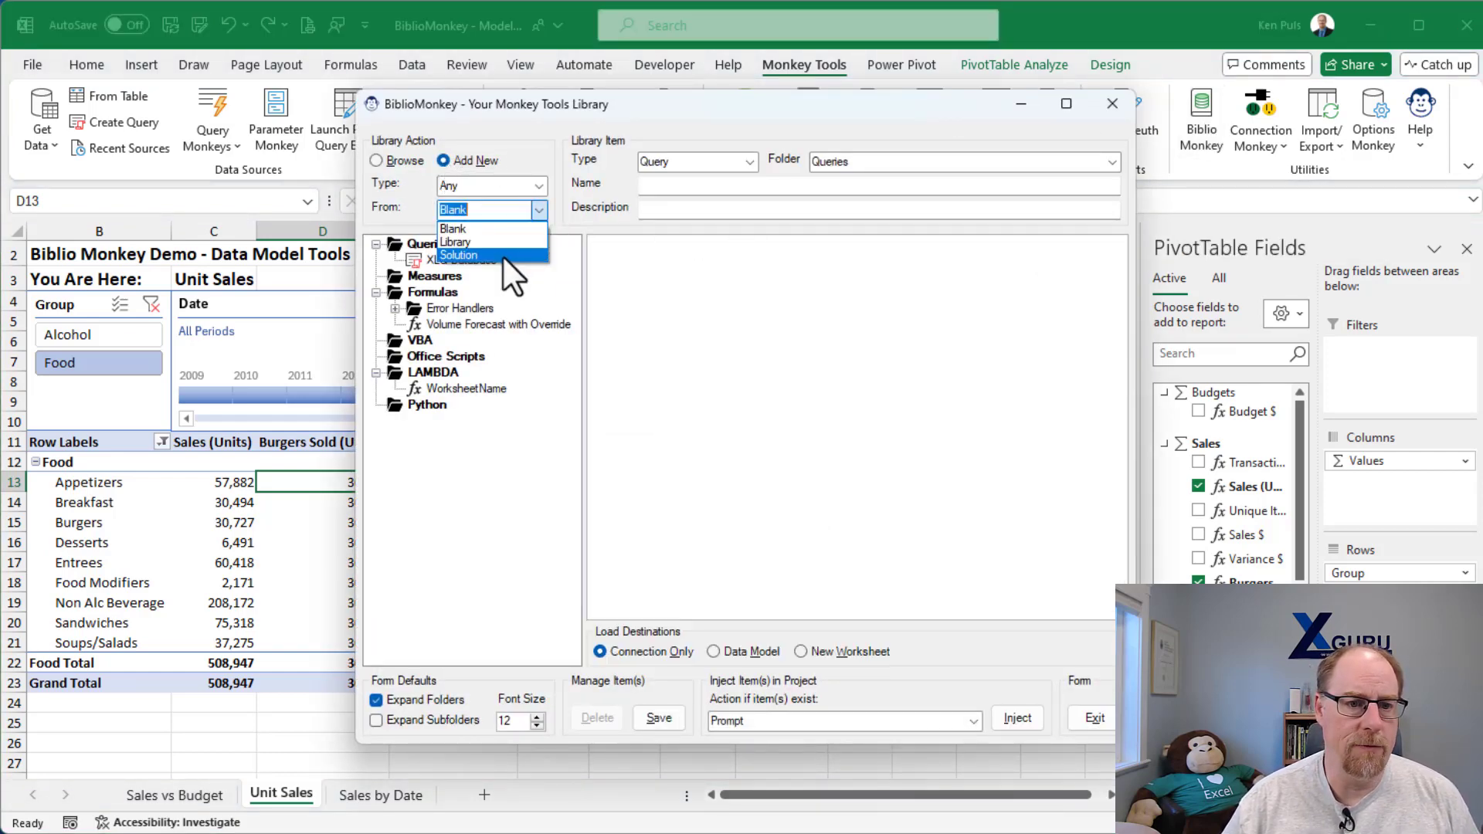
click(503, 255)
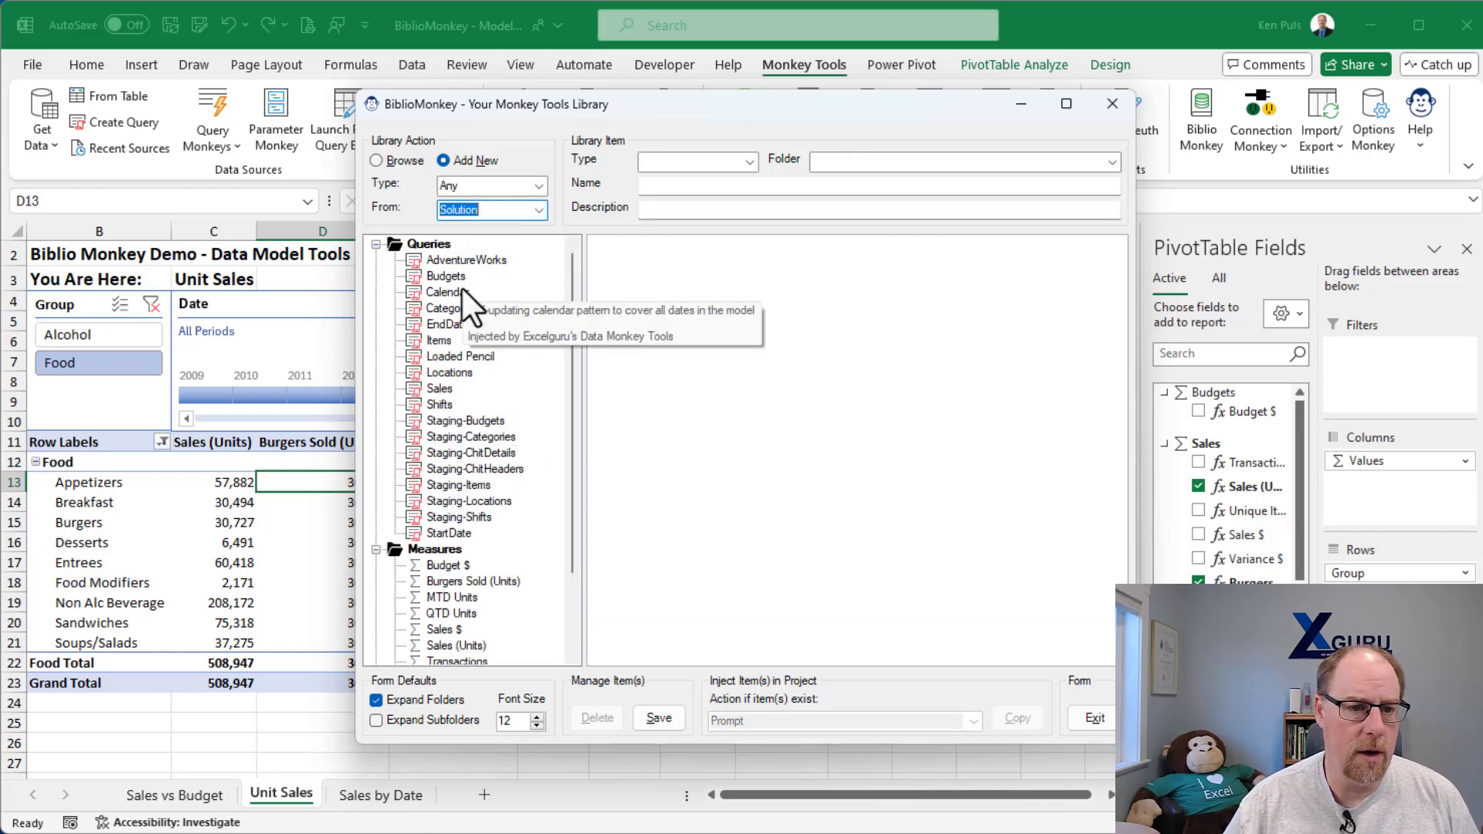
click(375, 244)
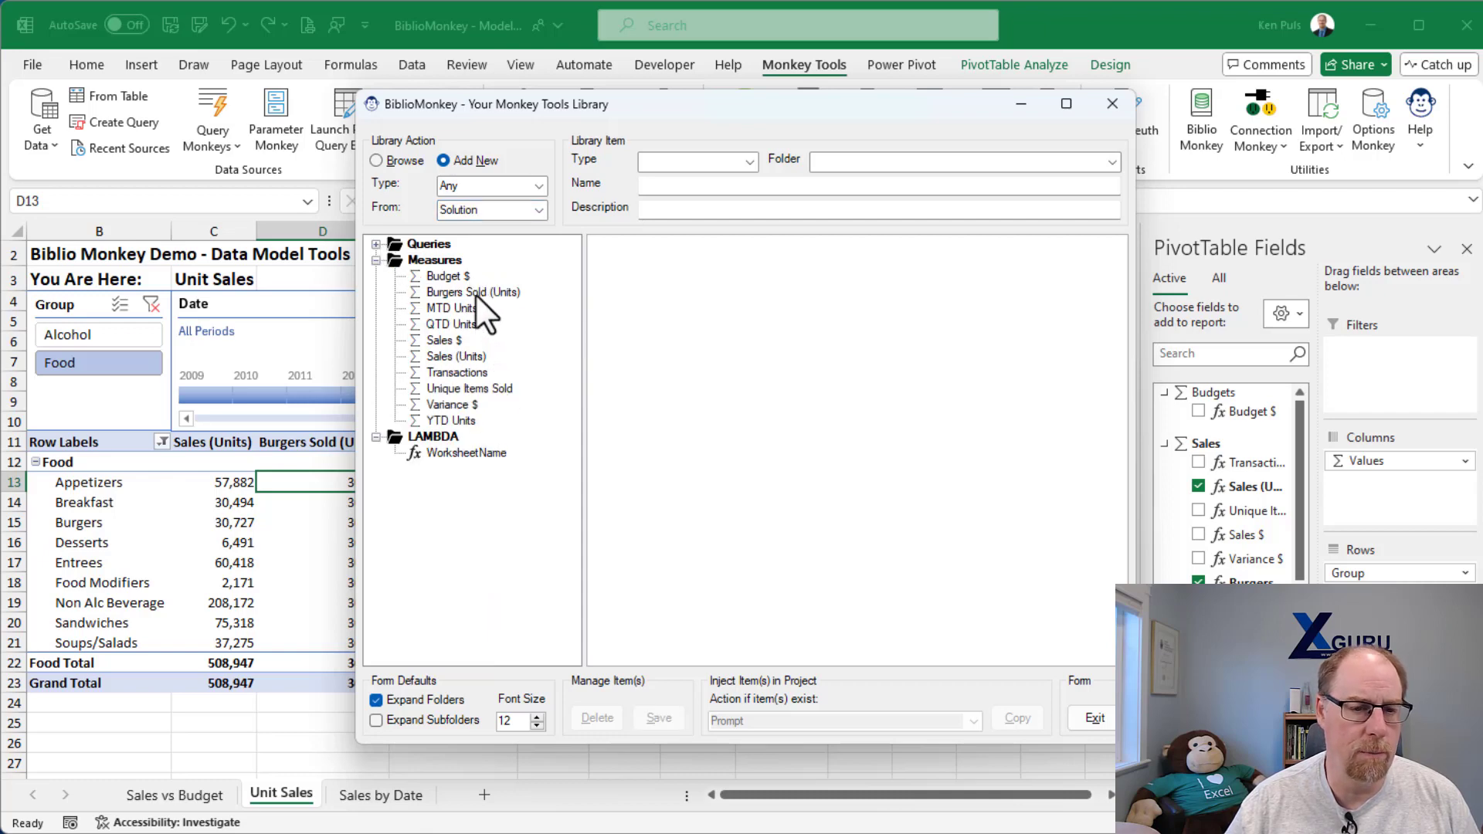
click(476, 295)
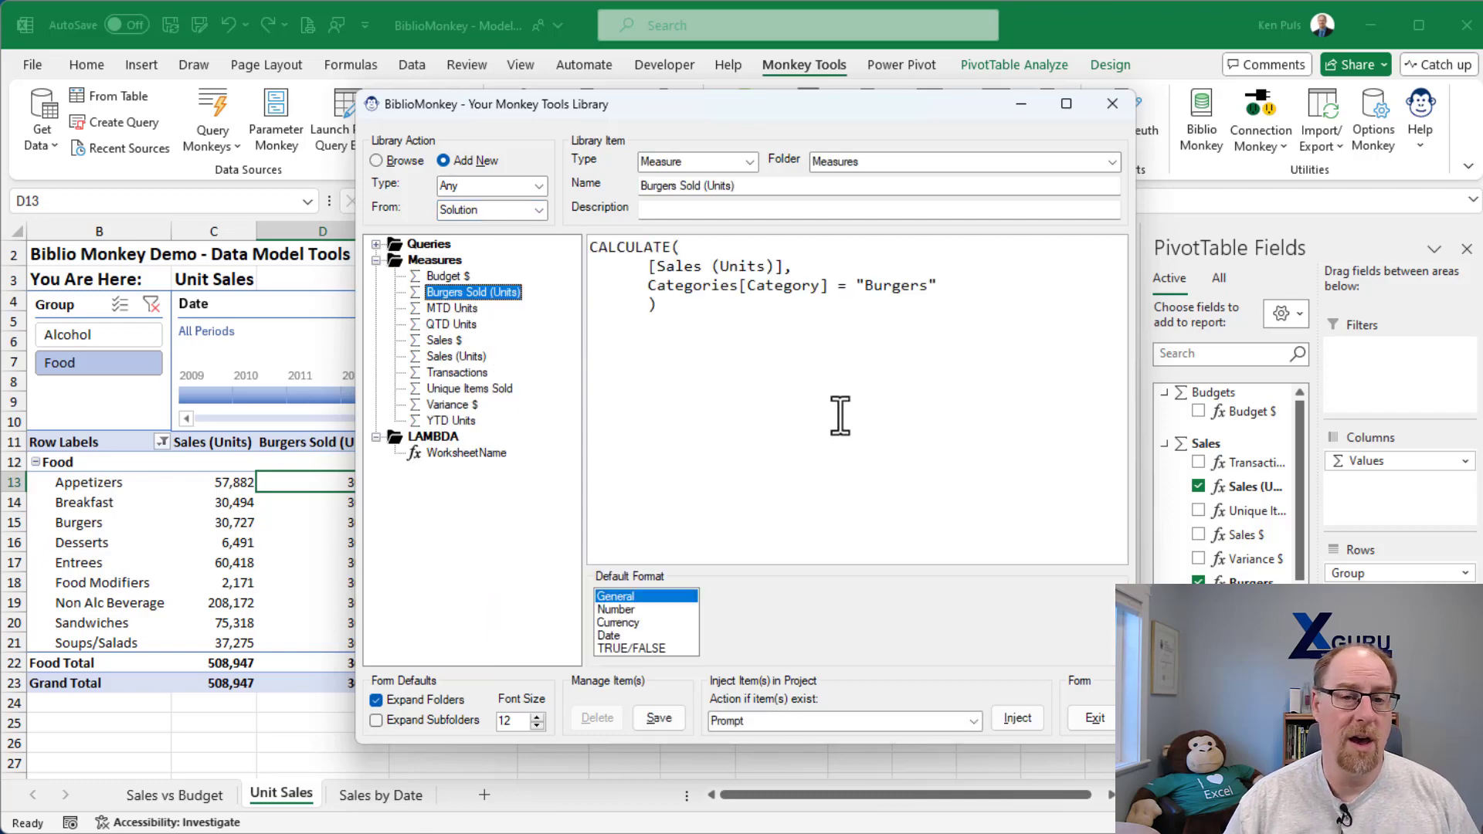
Step: Replace the word Burgers in the measure formula with a new text prompt reading "Enter category"
drag(865, 288, 920, 288)
right_click(918, 292)
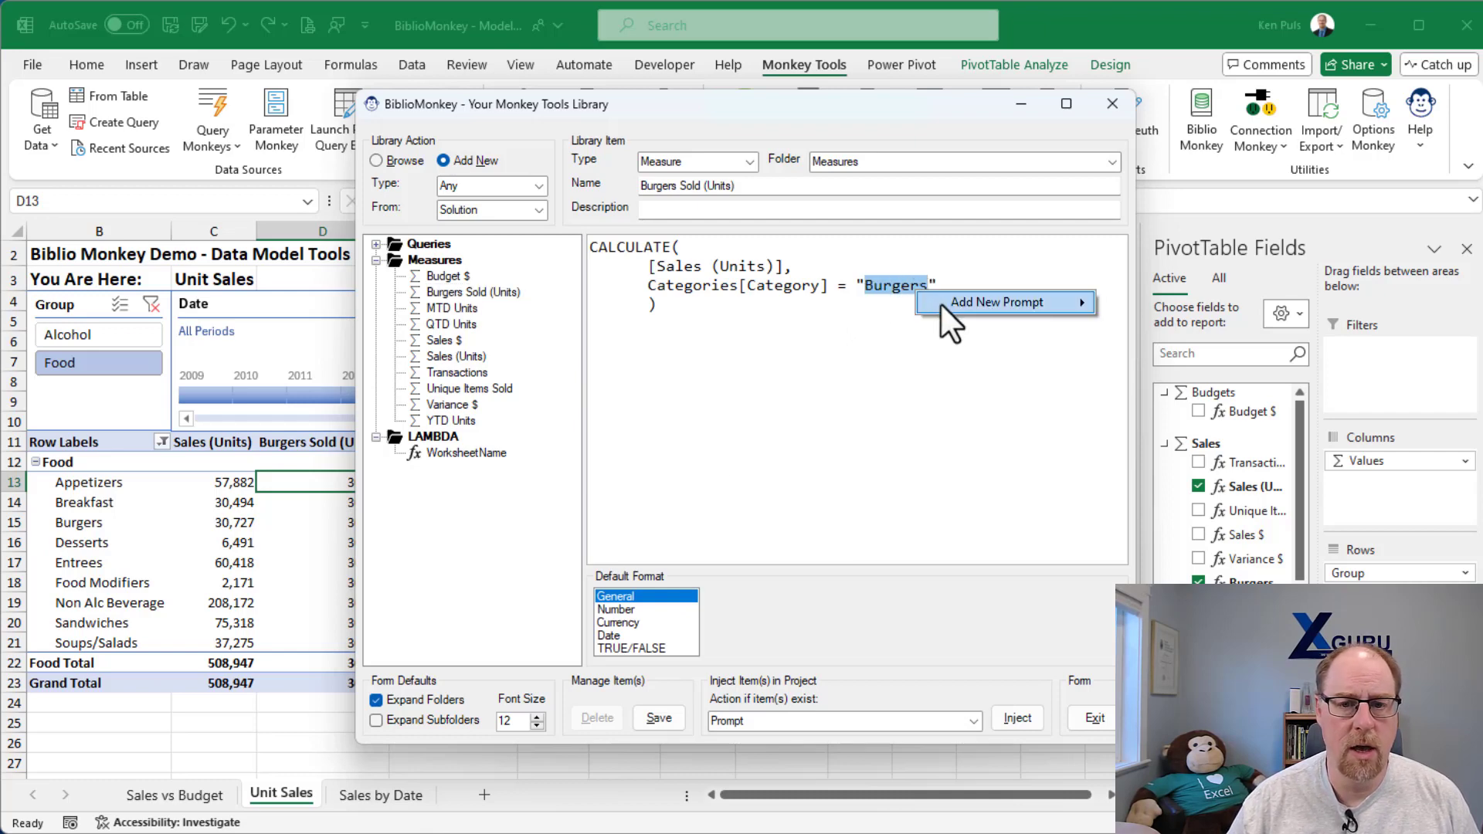
mouse_move(941, 305)
click(1134, 306)
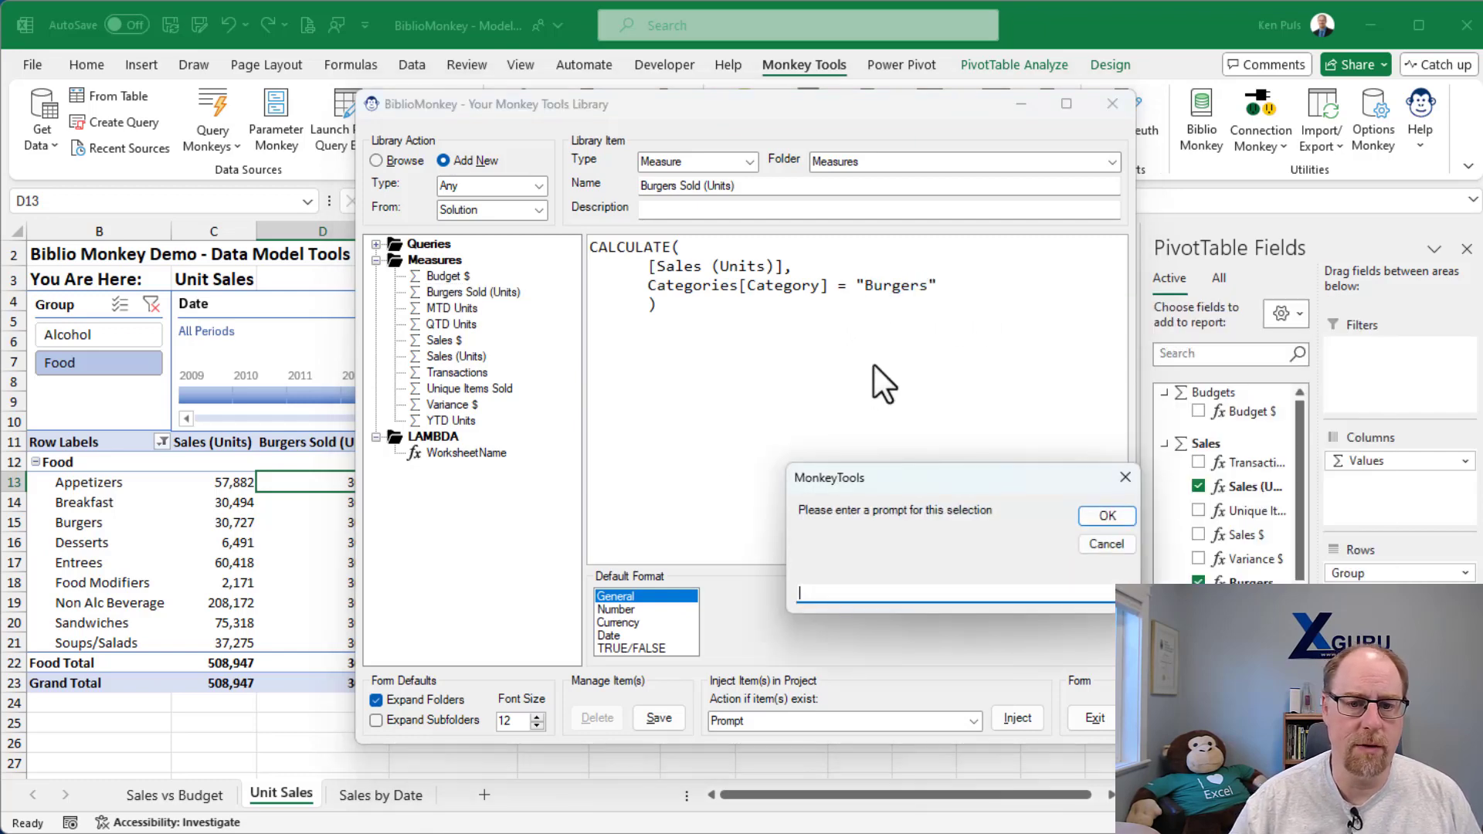
text(Enter category)
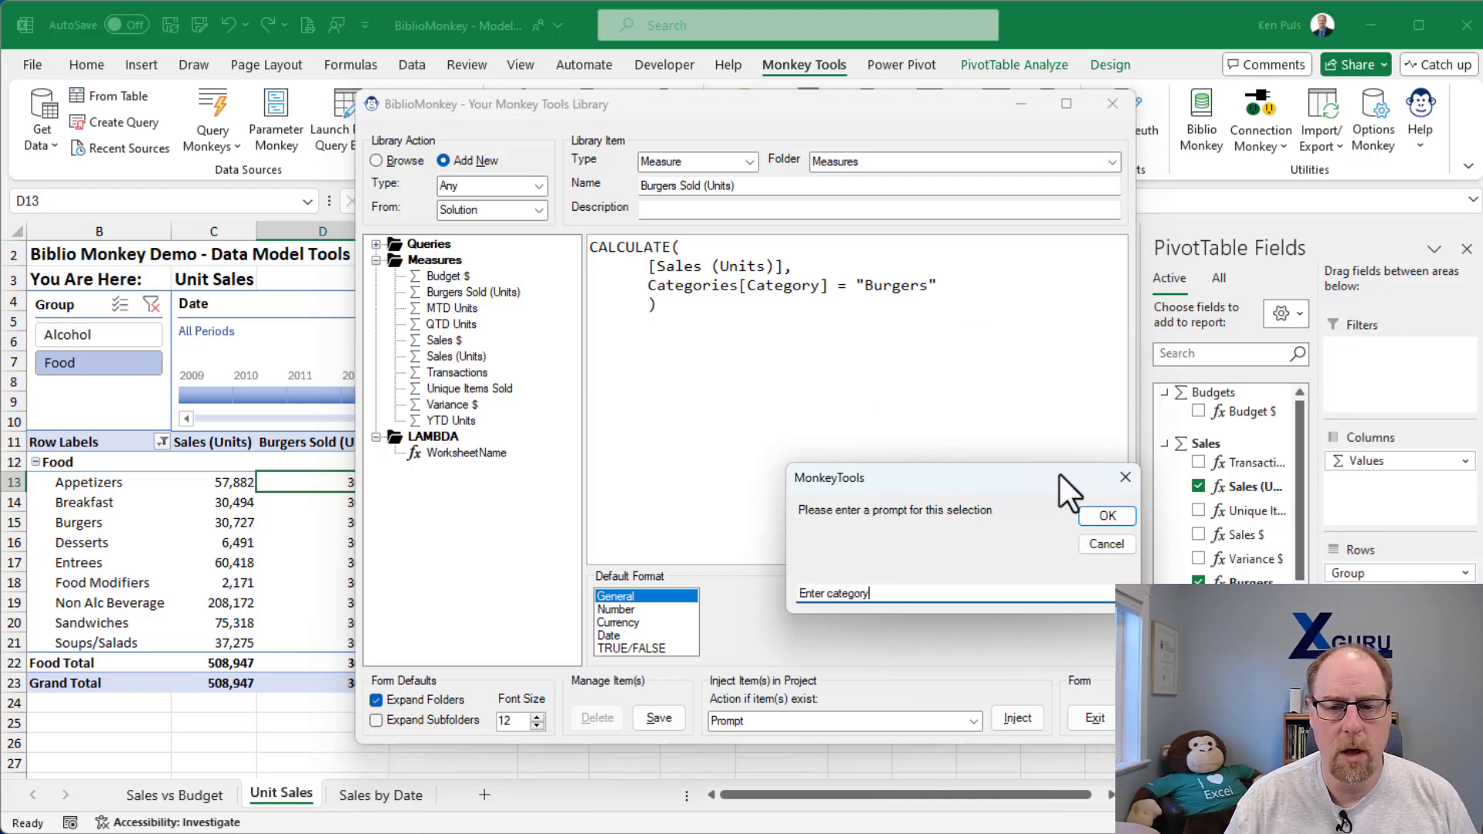
click(1106, 516)
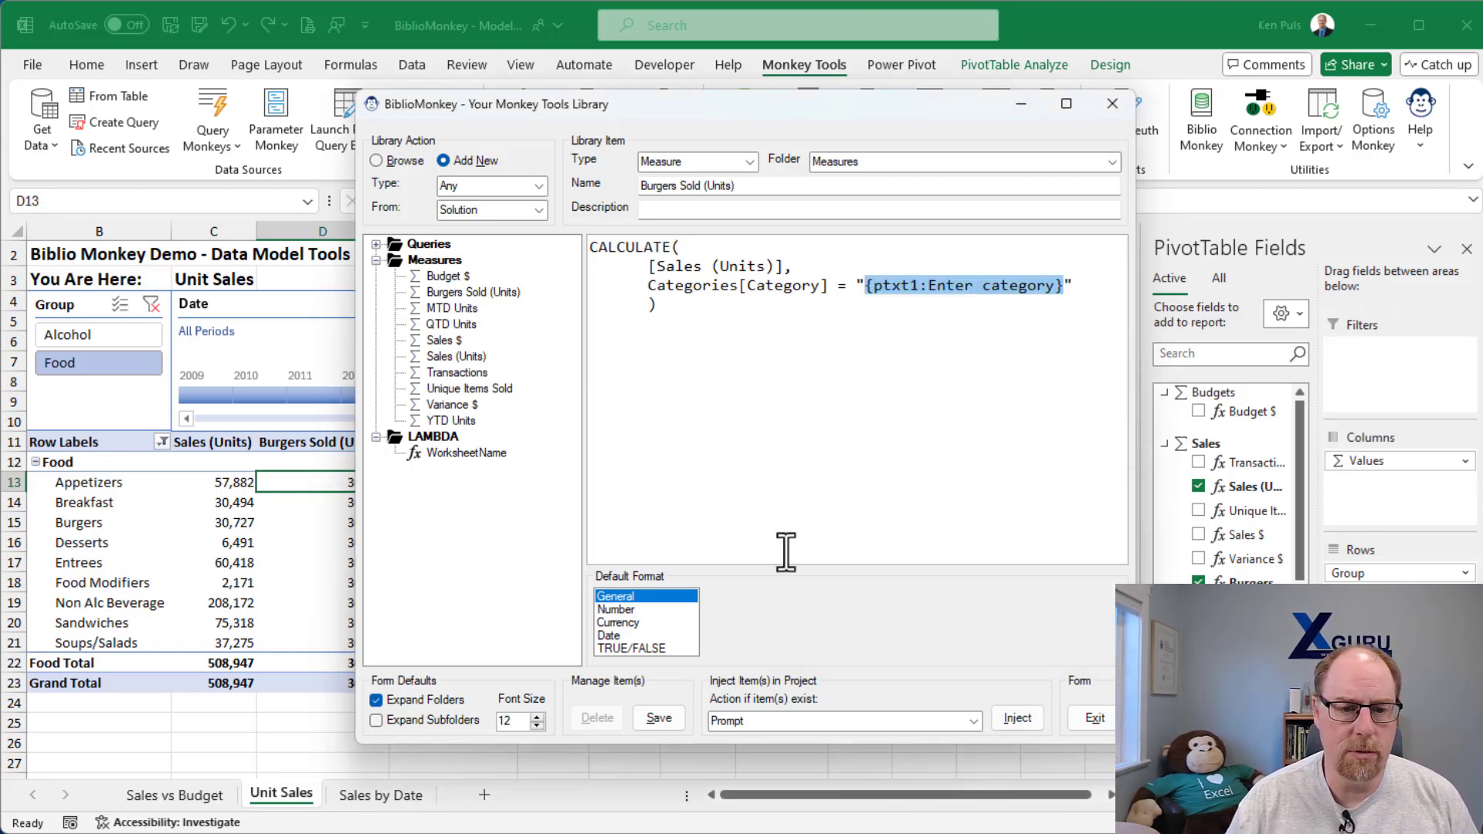
Step: Save the measure to the library as "Category sale" with the description "Choose your category" and Number as its default format
click(614, 610)
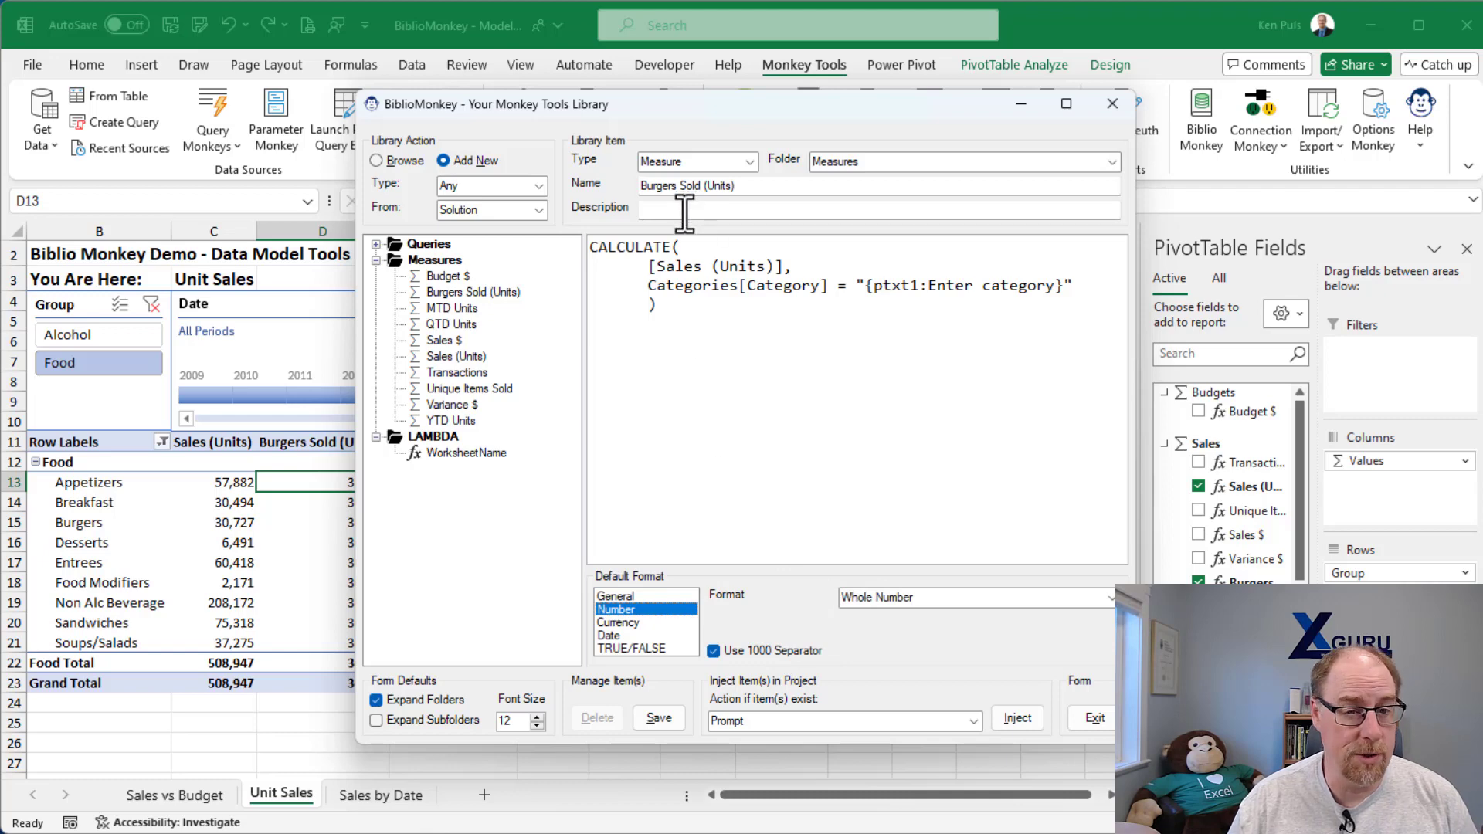
click(770, 187)
drag(770, 187, 641, 187)
text(C)
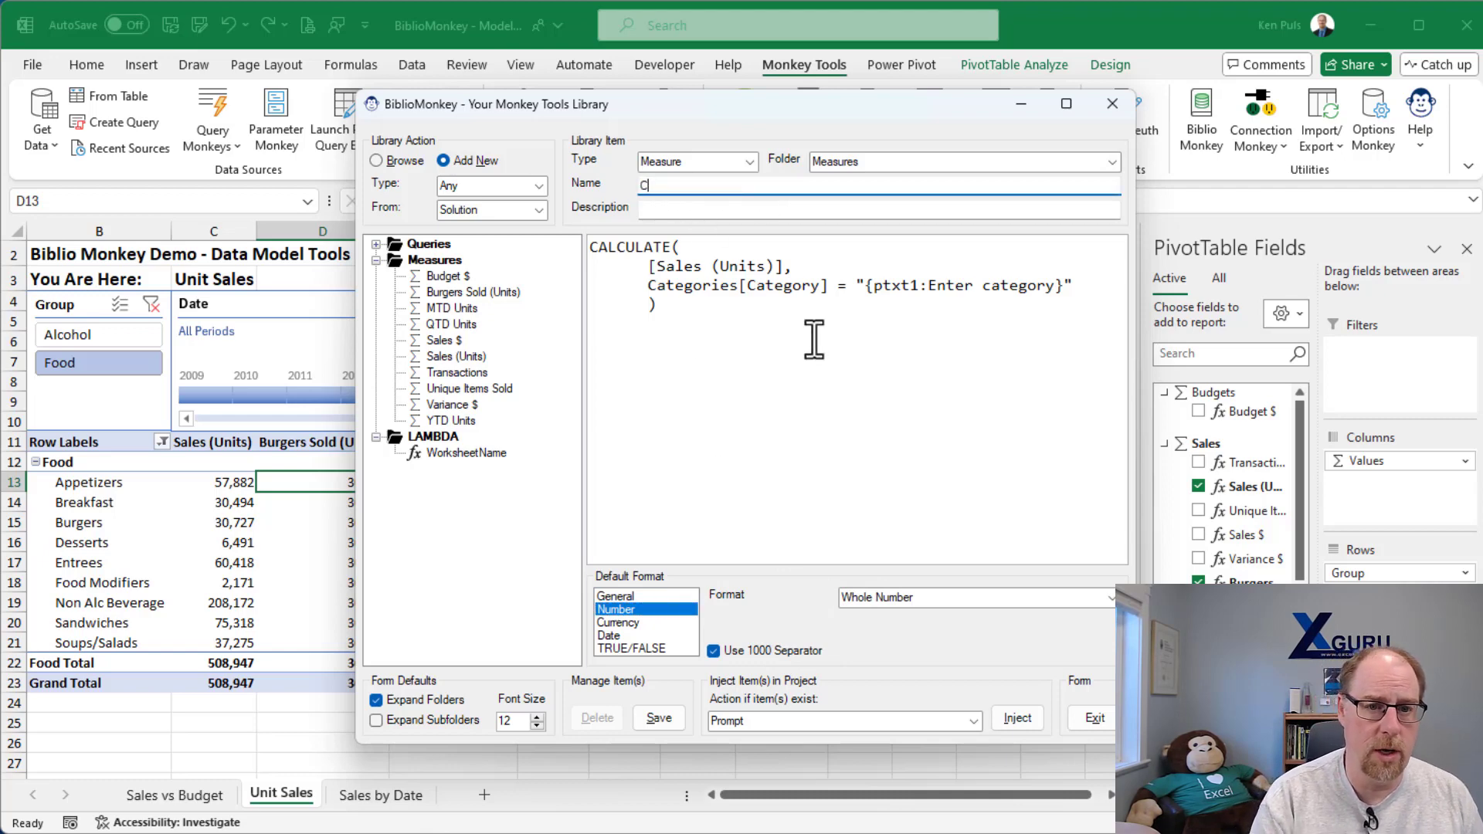
text(atego)
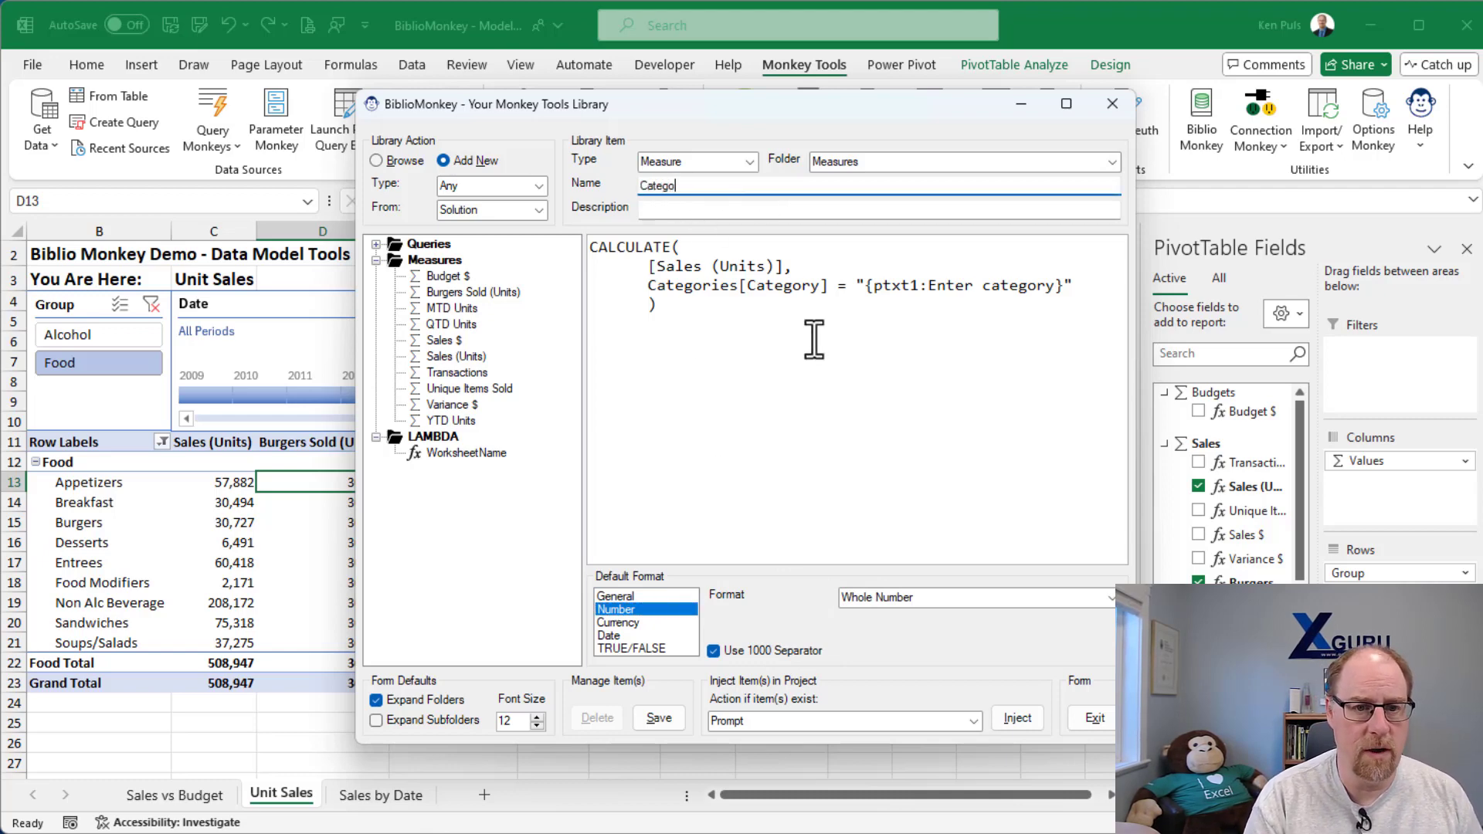
text(ry sale)
key(Tab)
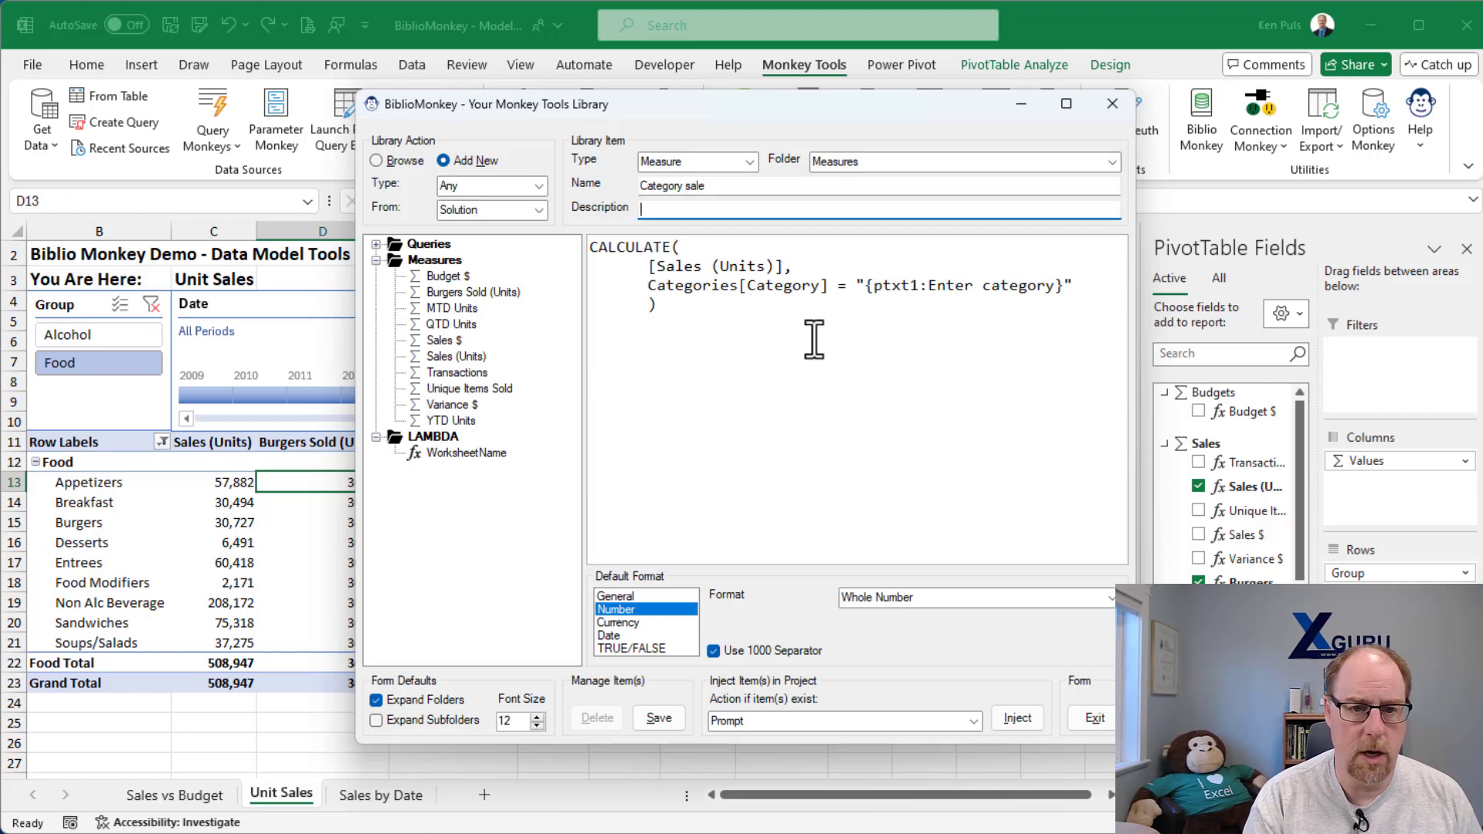
text(Choose your c)
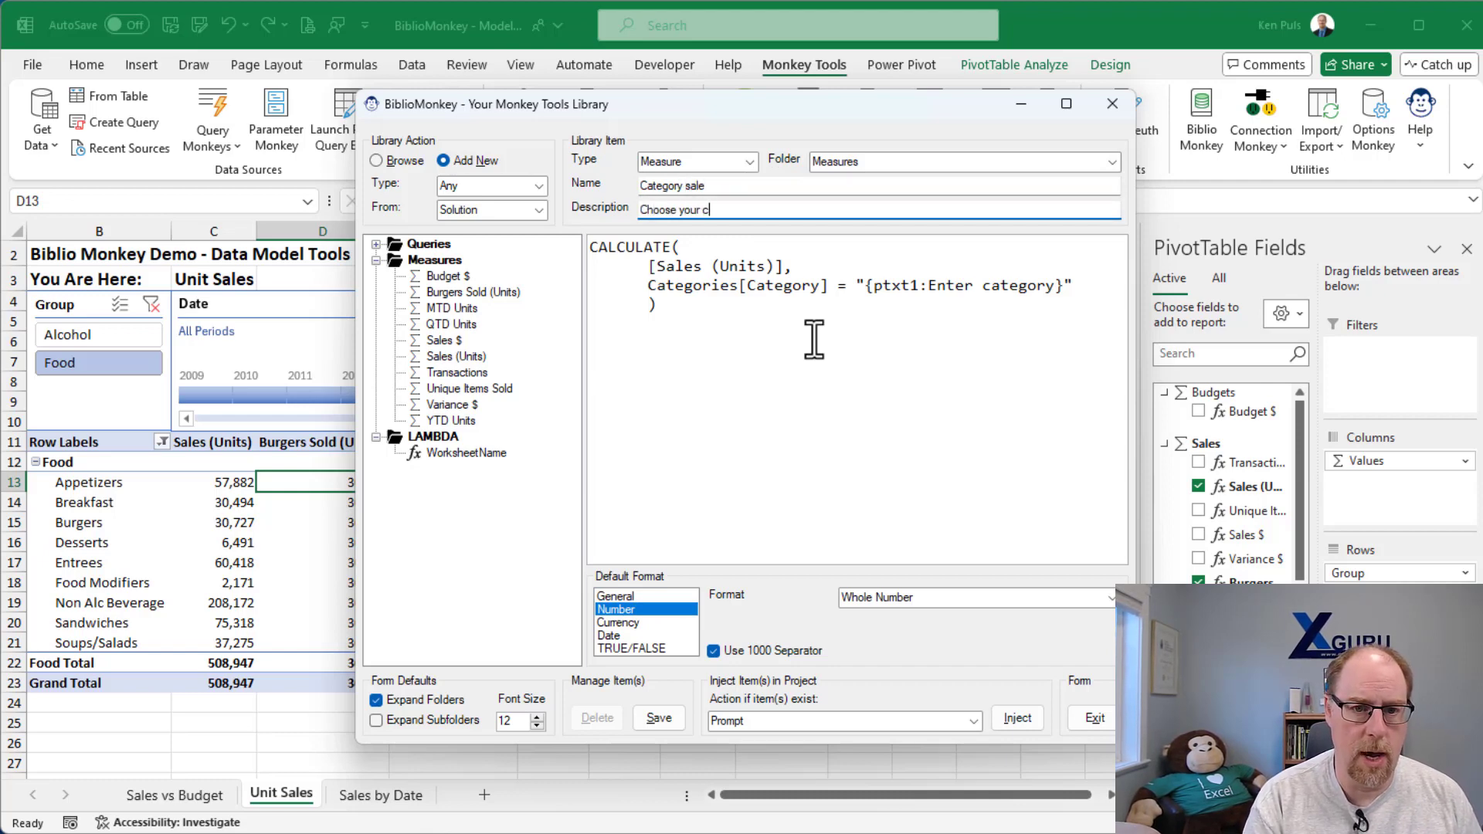
text(ategory)
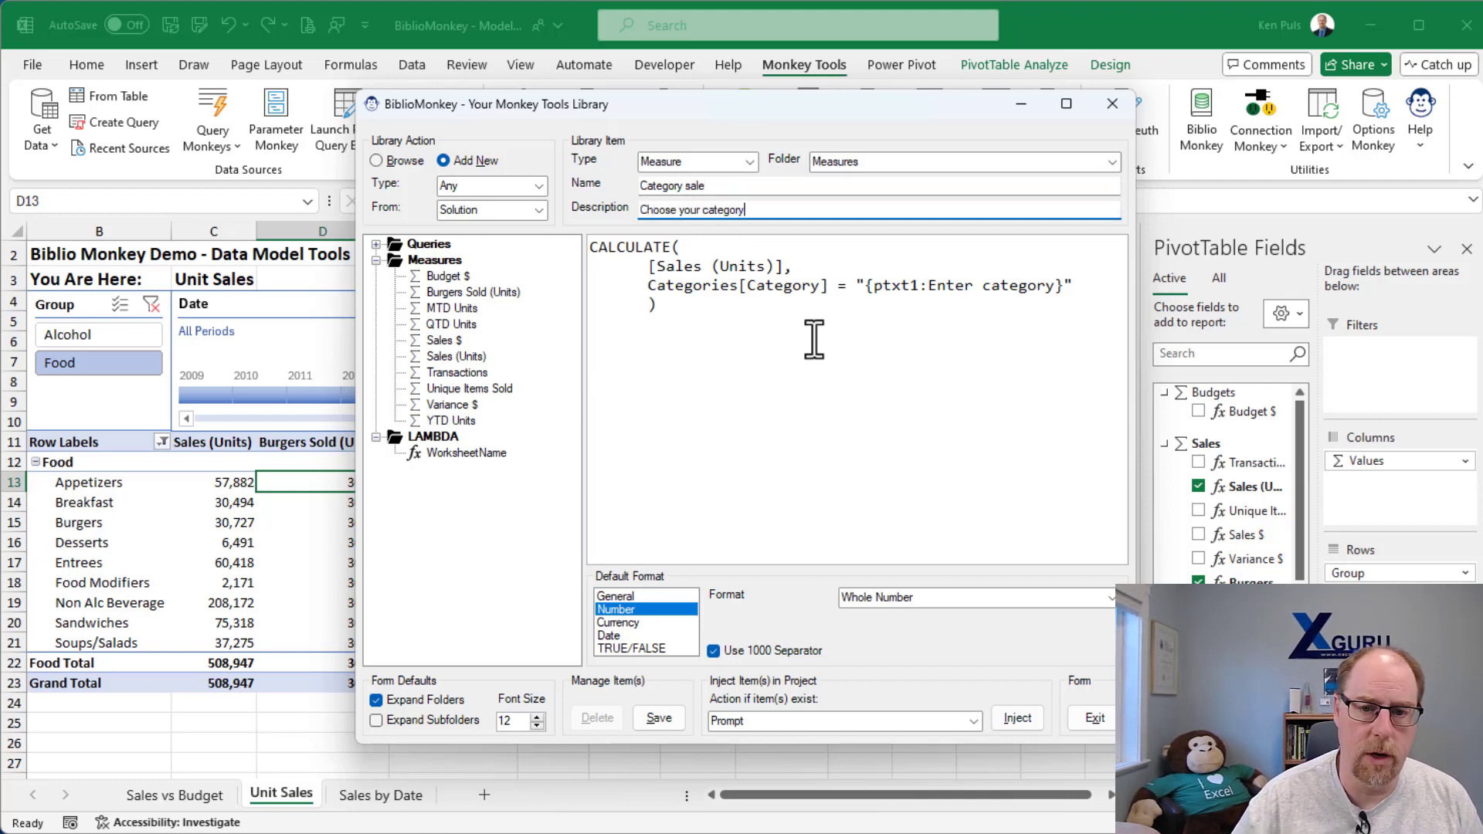
click(658, 717)
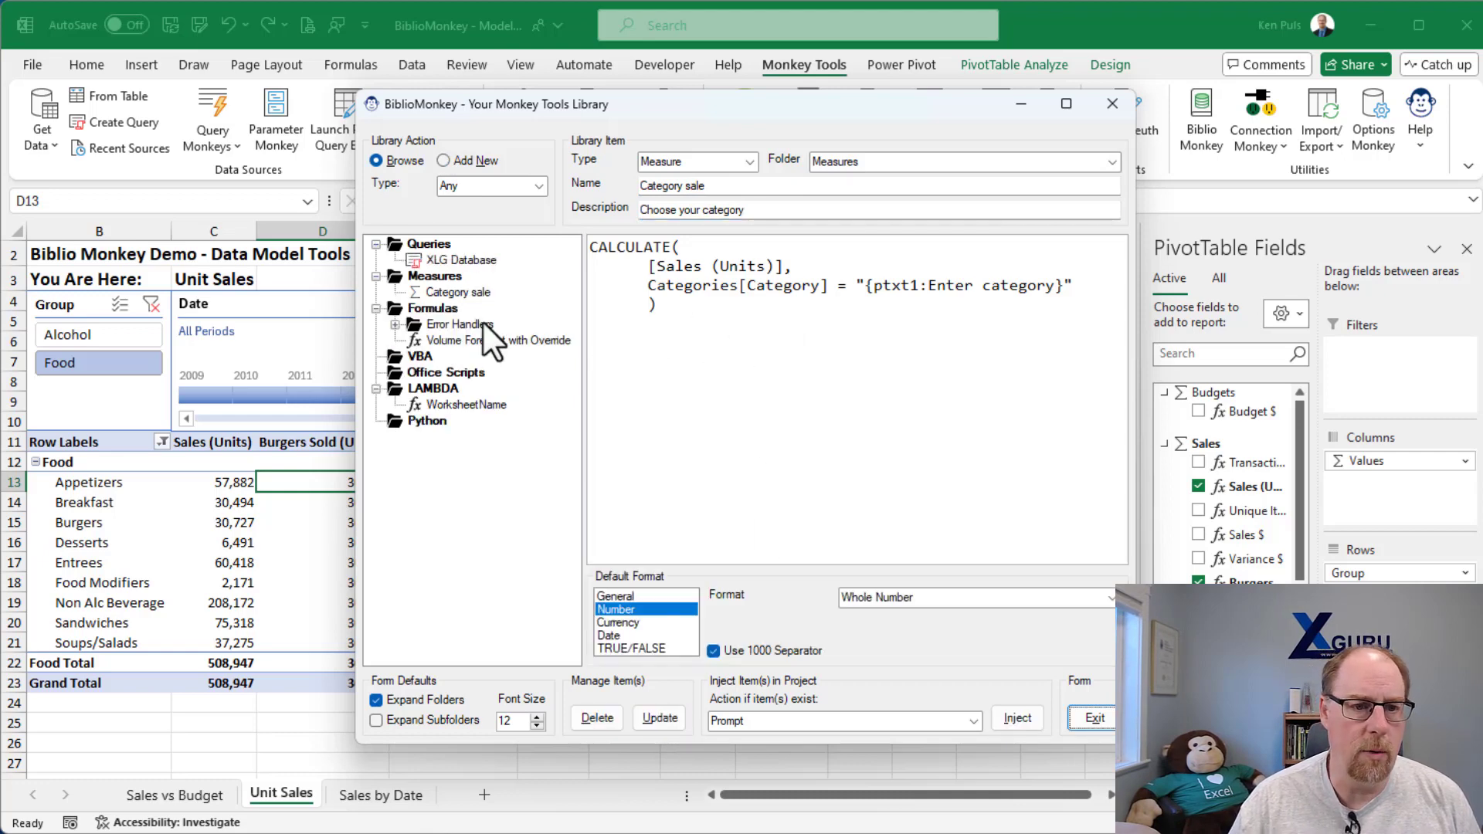
Step: Inject the Category sale measure into the project as "Draft Sold (Units)", stored on the Sales table, with category Draft Beer
click(449, 292)
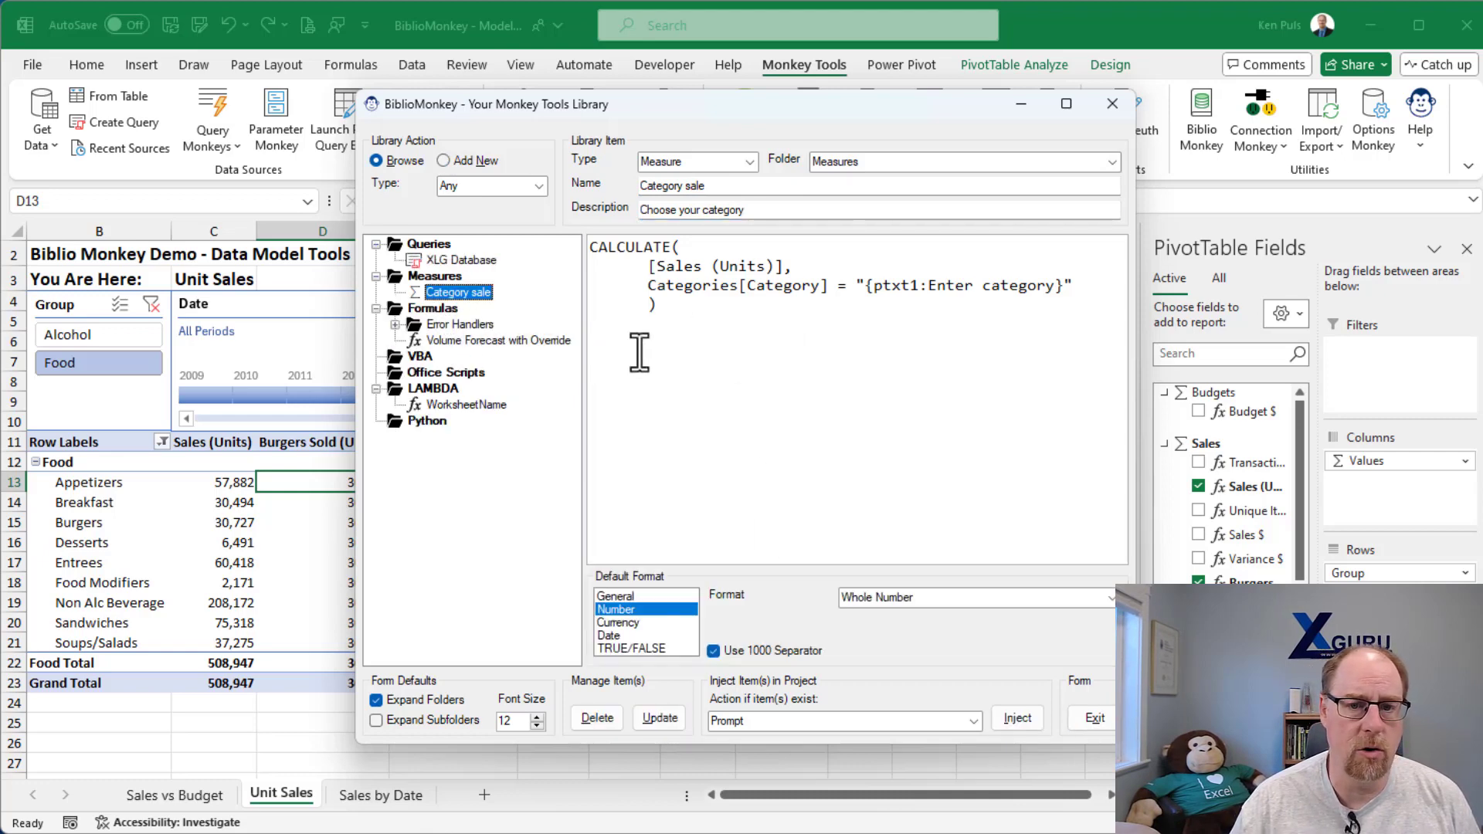
click(1007, 719)
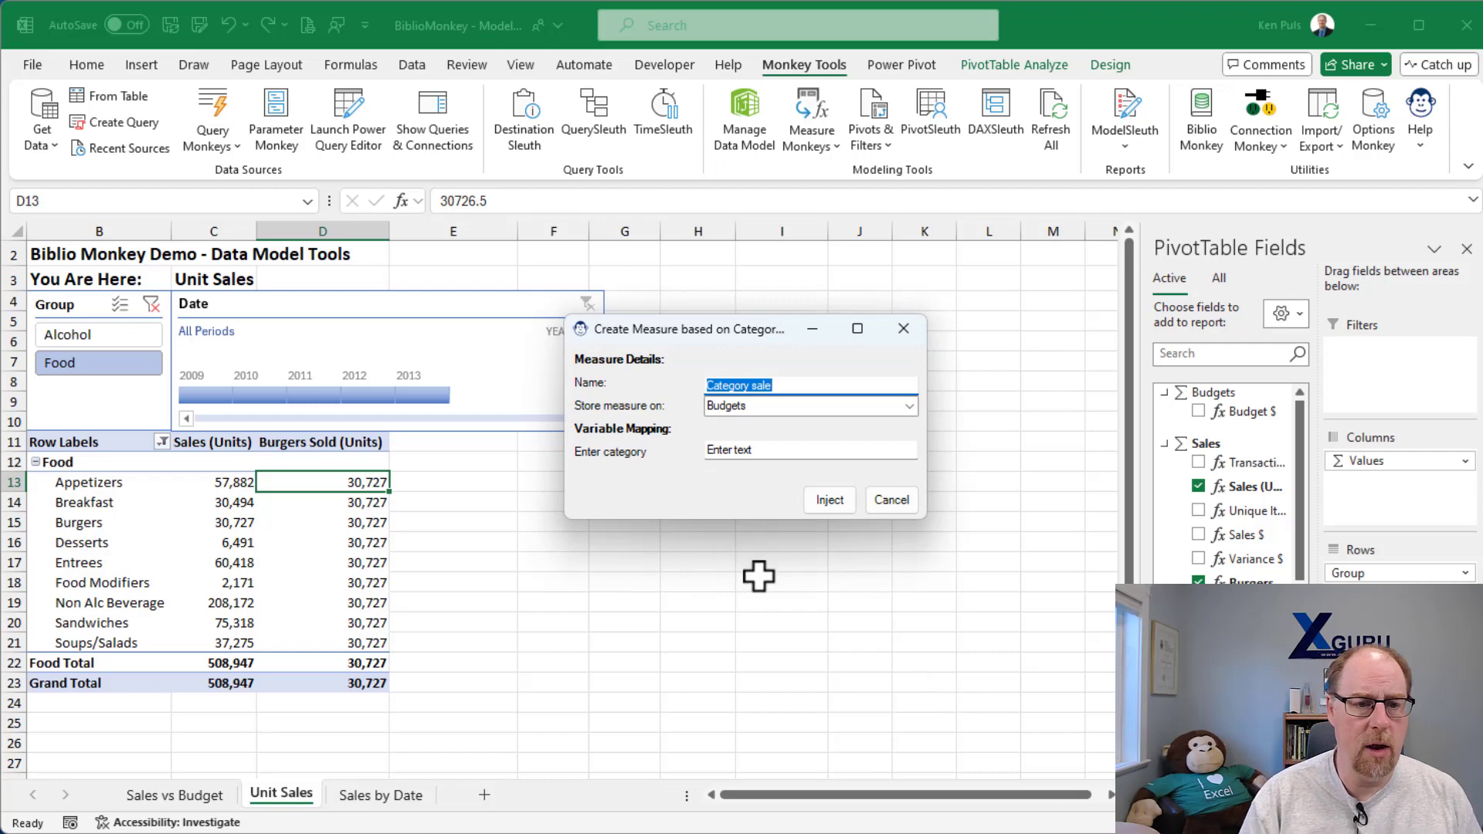
text(Draft B)
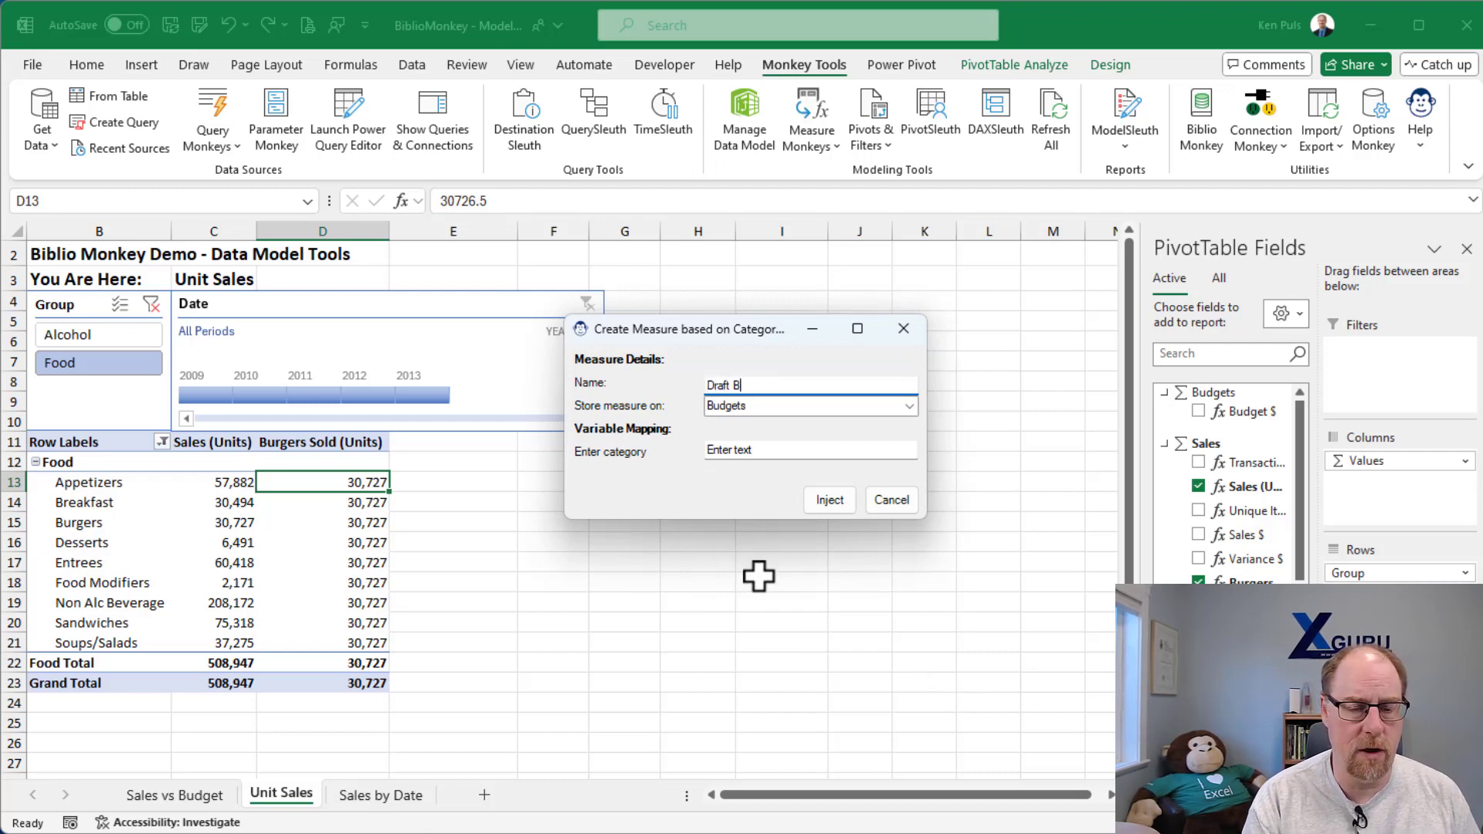
key(BackSpace)
text(Sold (Units))
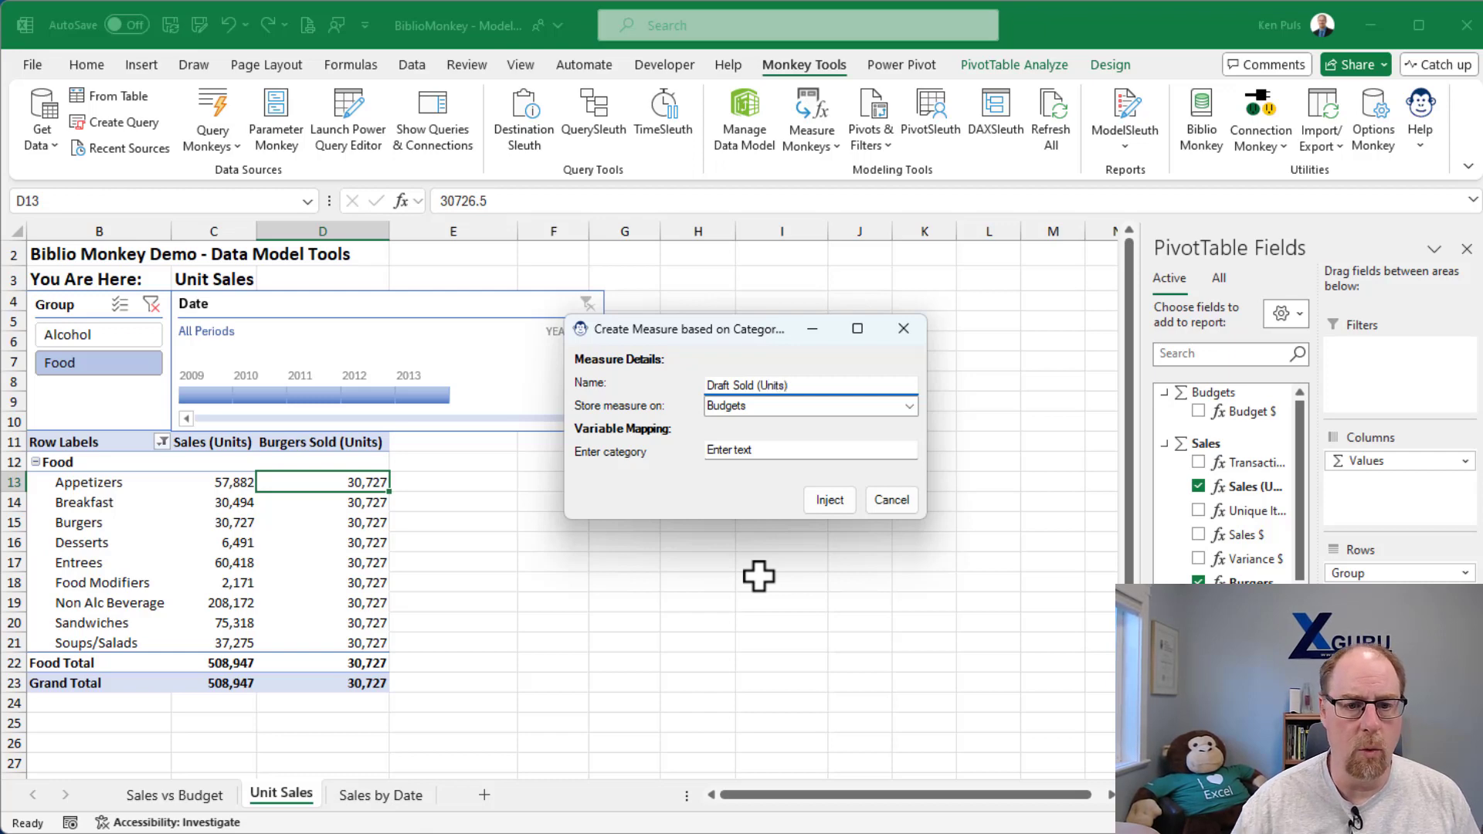
key(Tab)
click(909, 407)
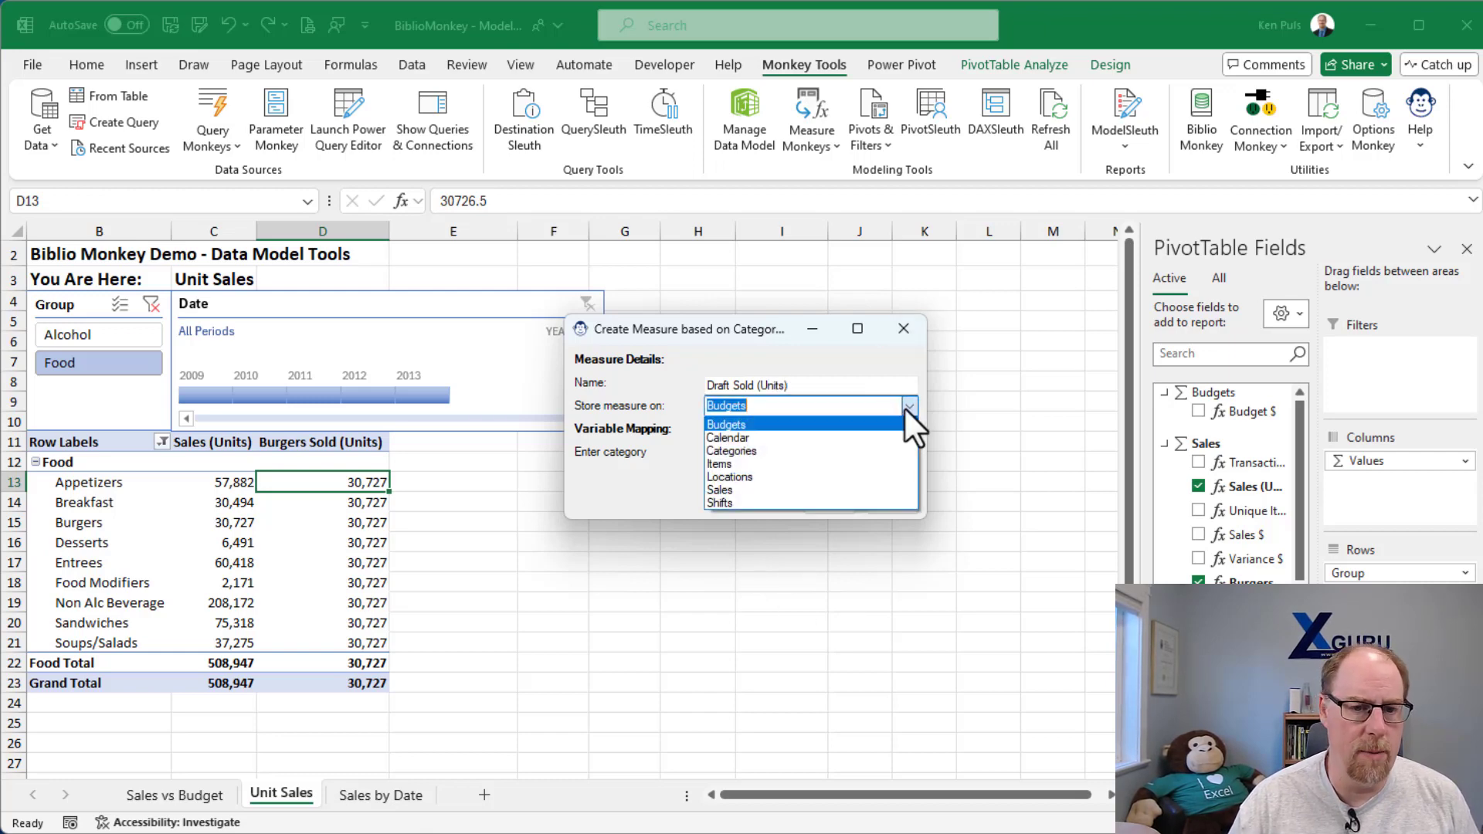
click(777, 487)
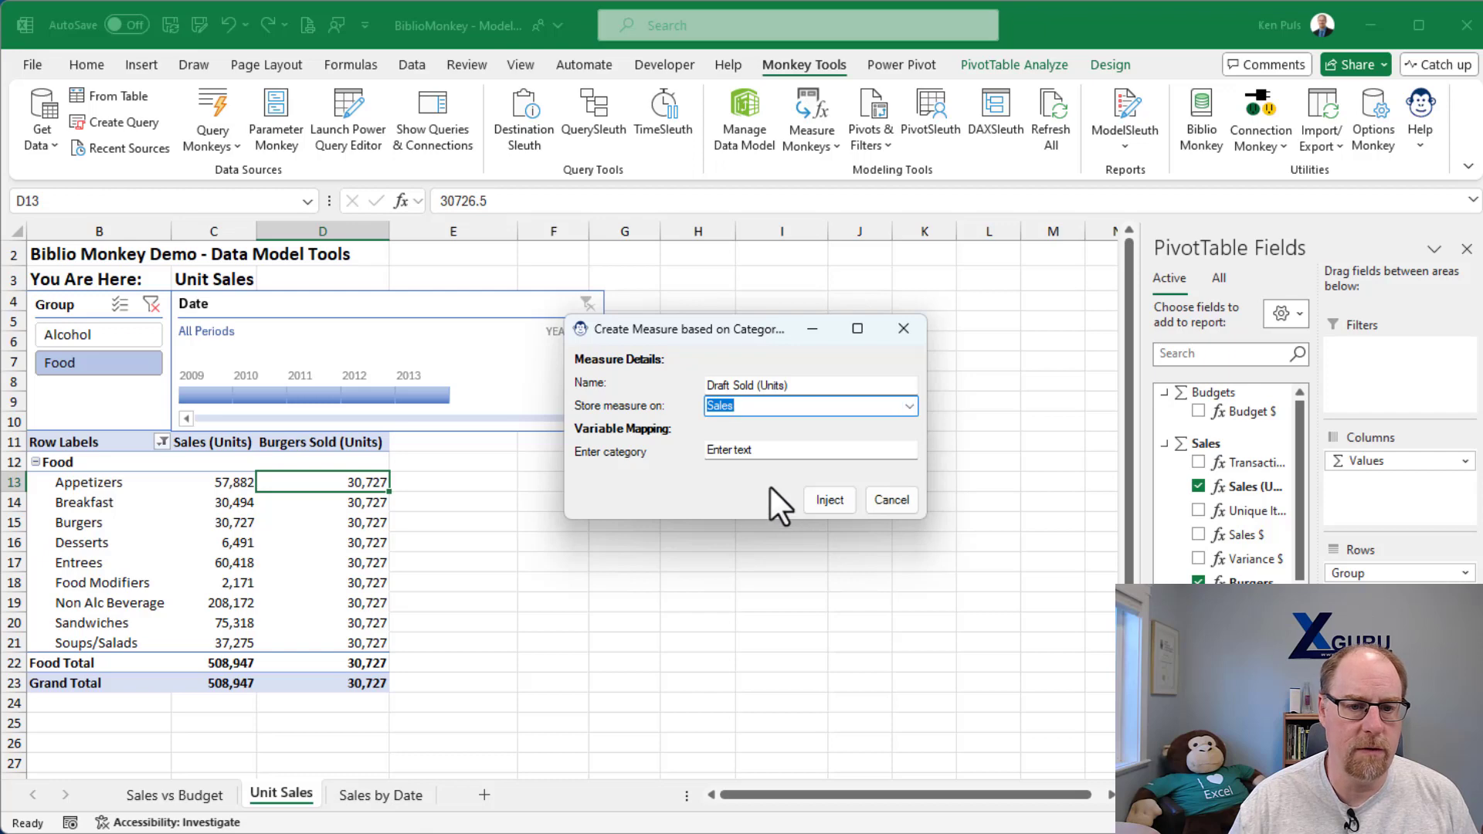
key(Tab)
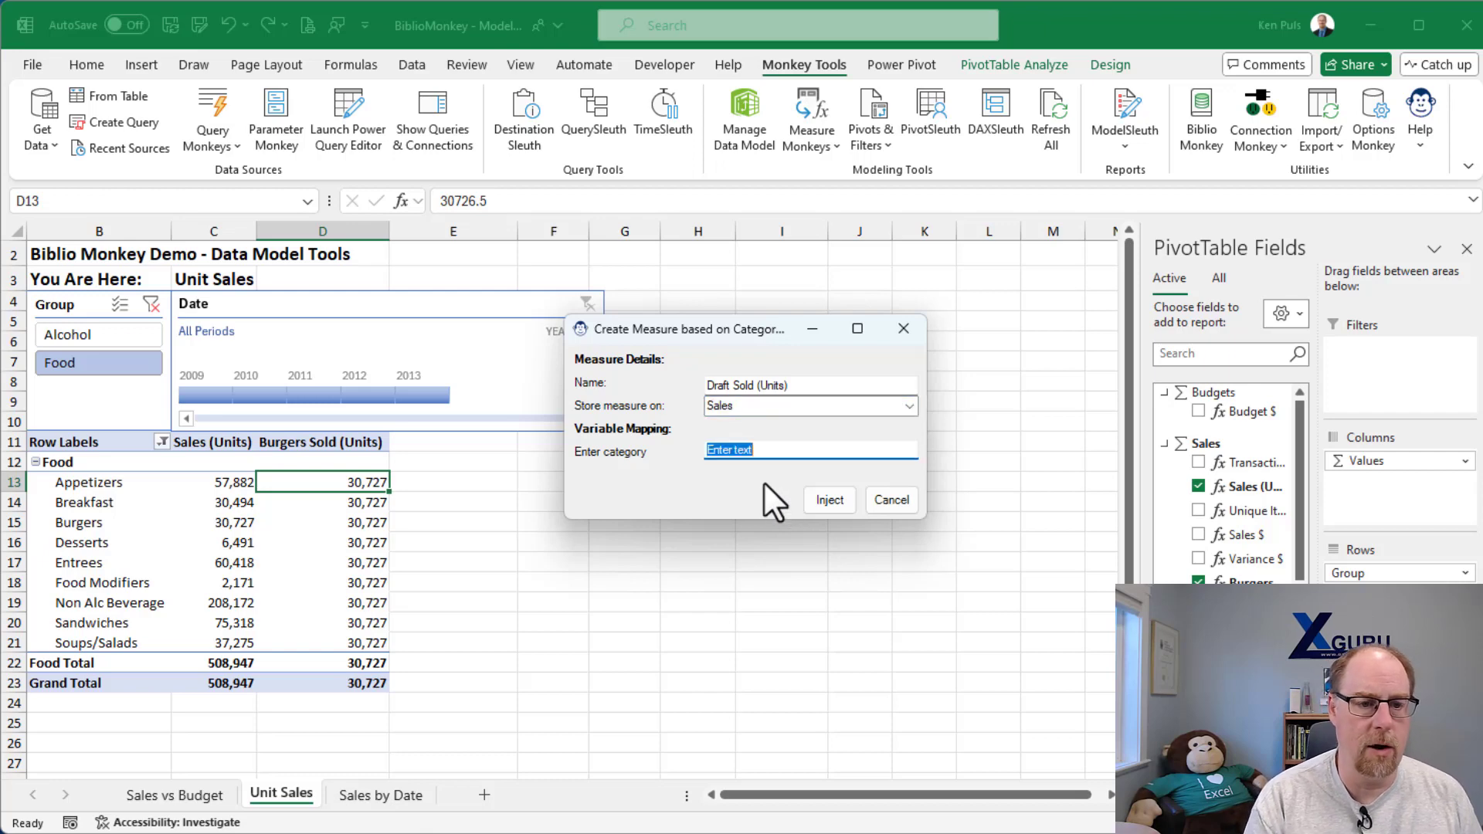
text(Draft Beer)
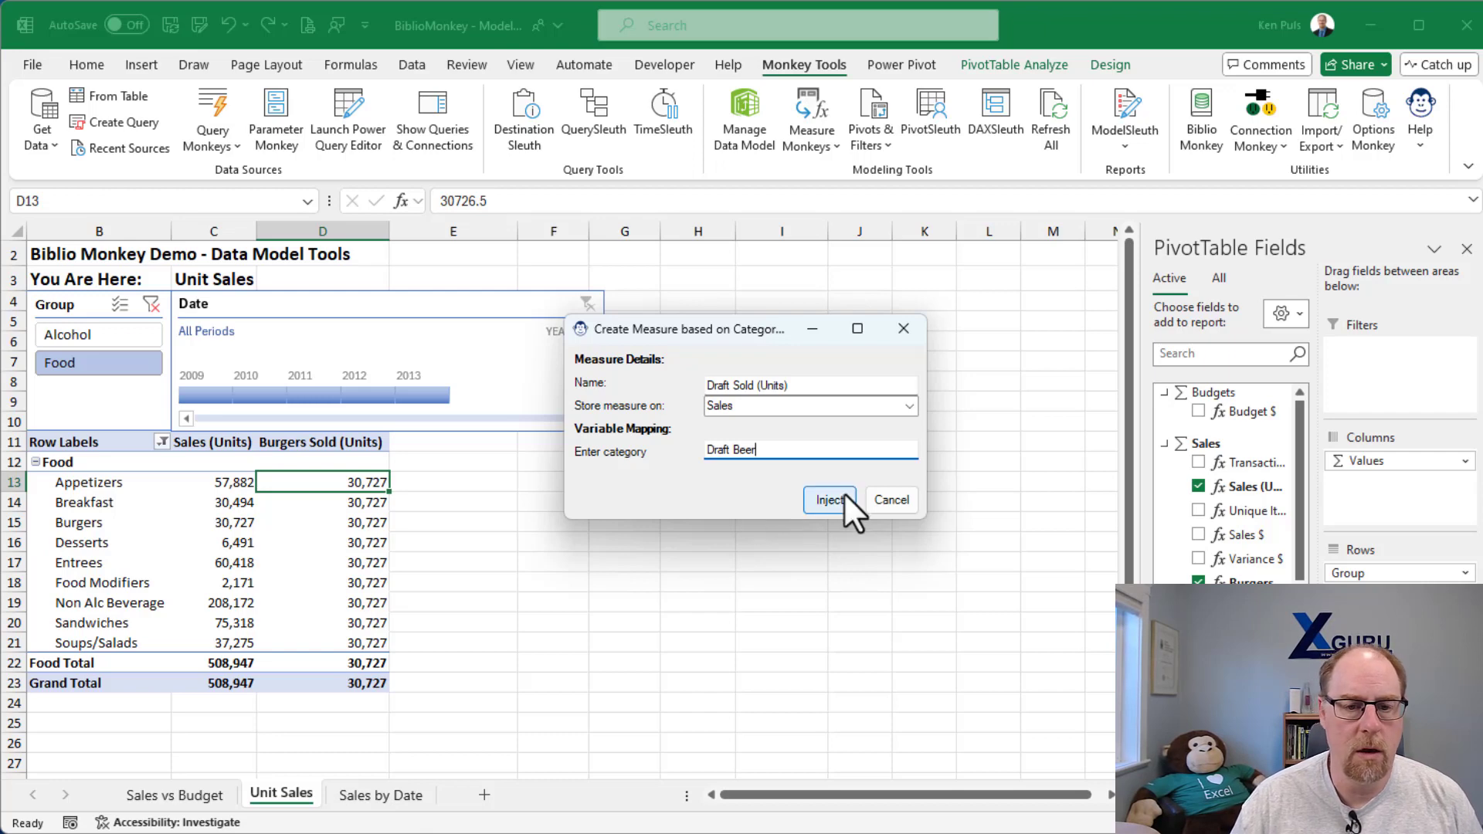
click(844, 493)
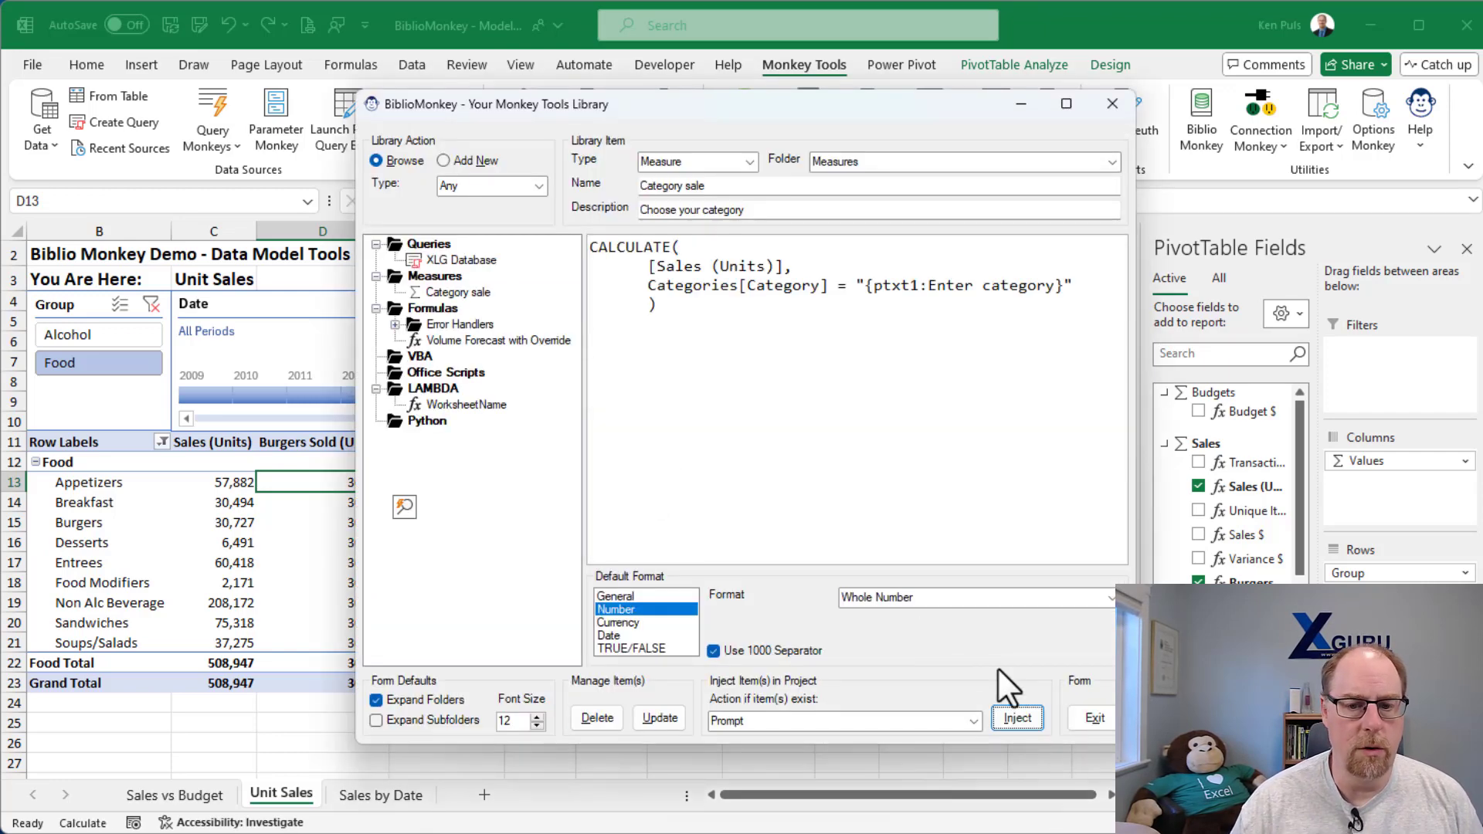
Step: Move the library window off the PivotTable and filter the Unit Sales report to the Alcohol group
drag(803, 108, 994, 97)
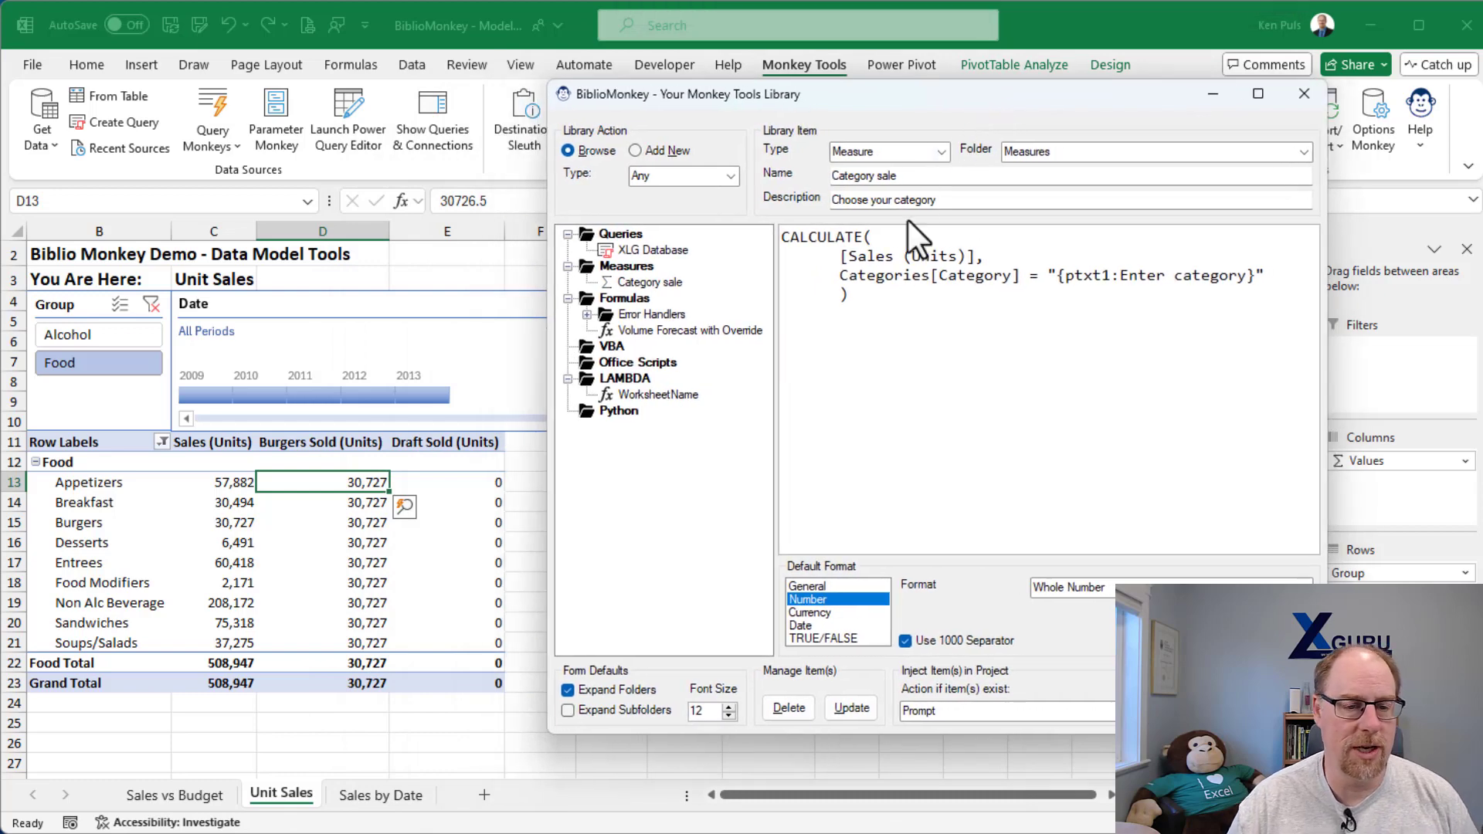
click(439, 487)
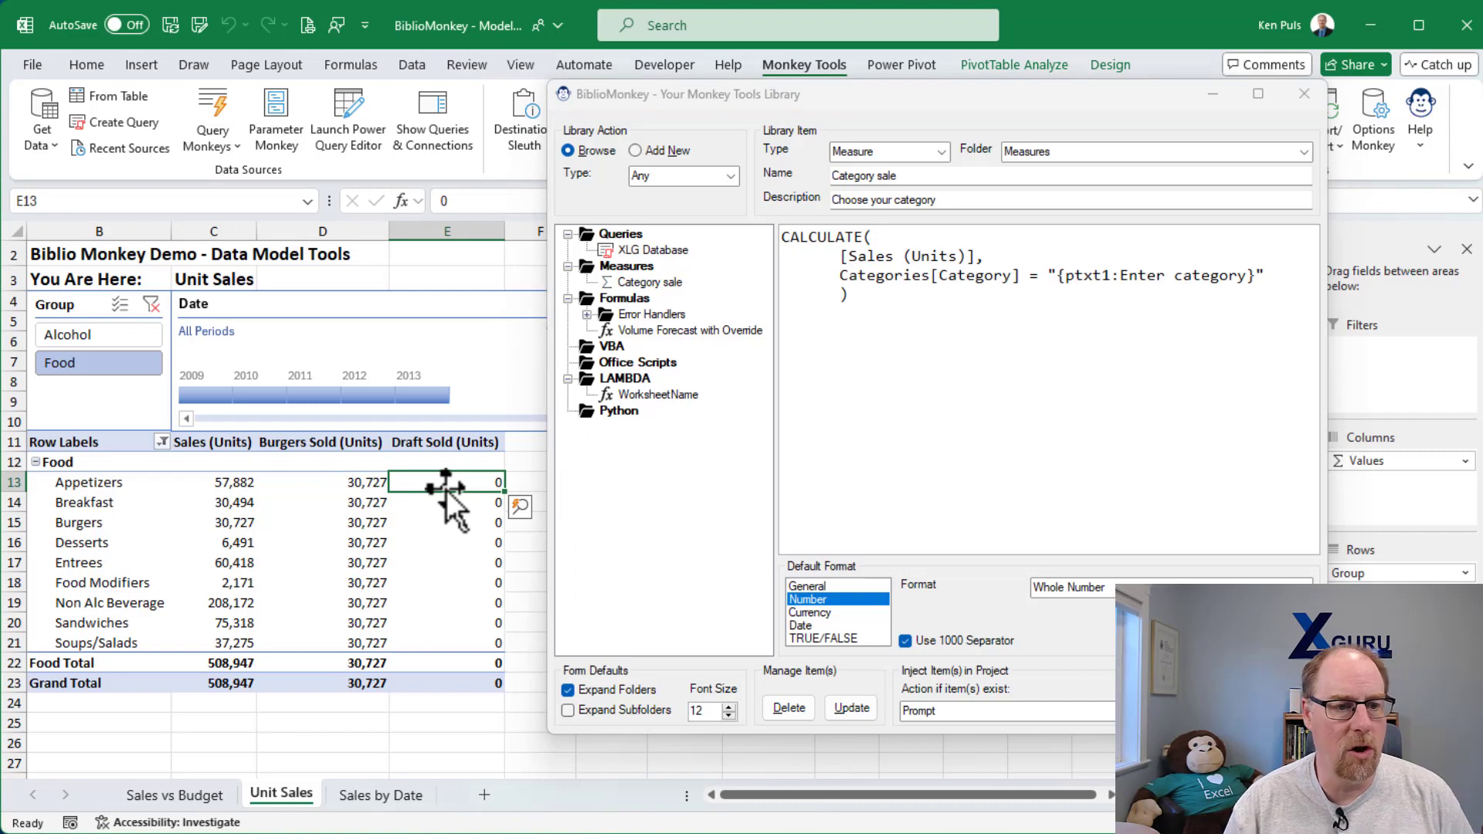
click(93, 334)
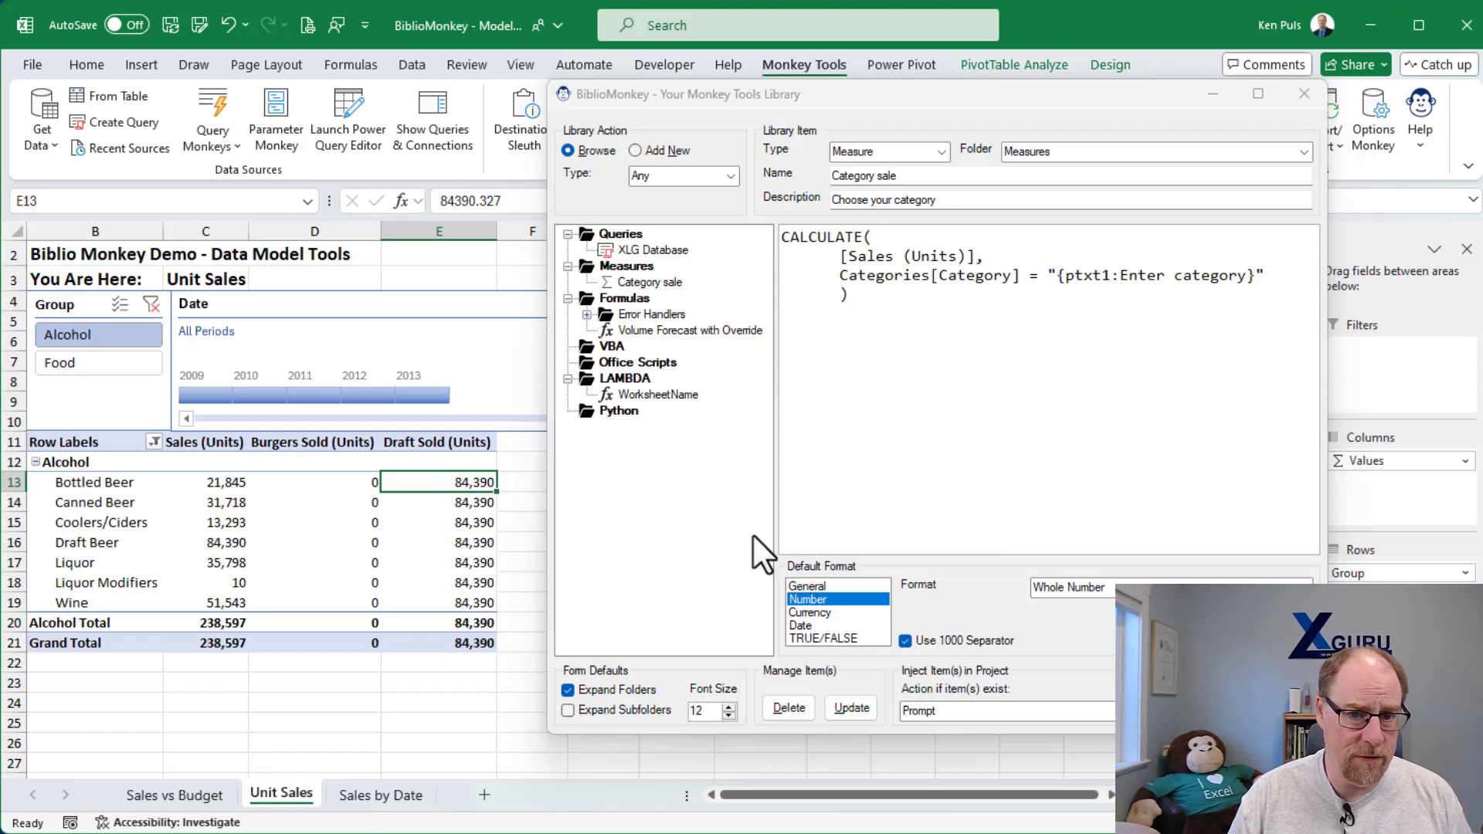
right_click(272, 485)
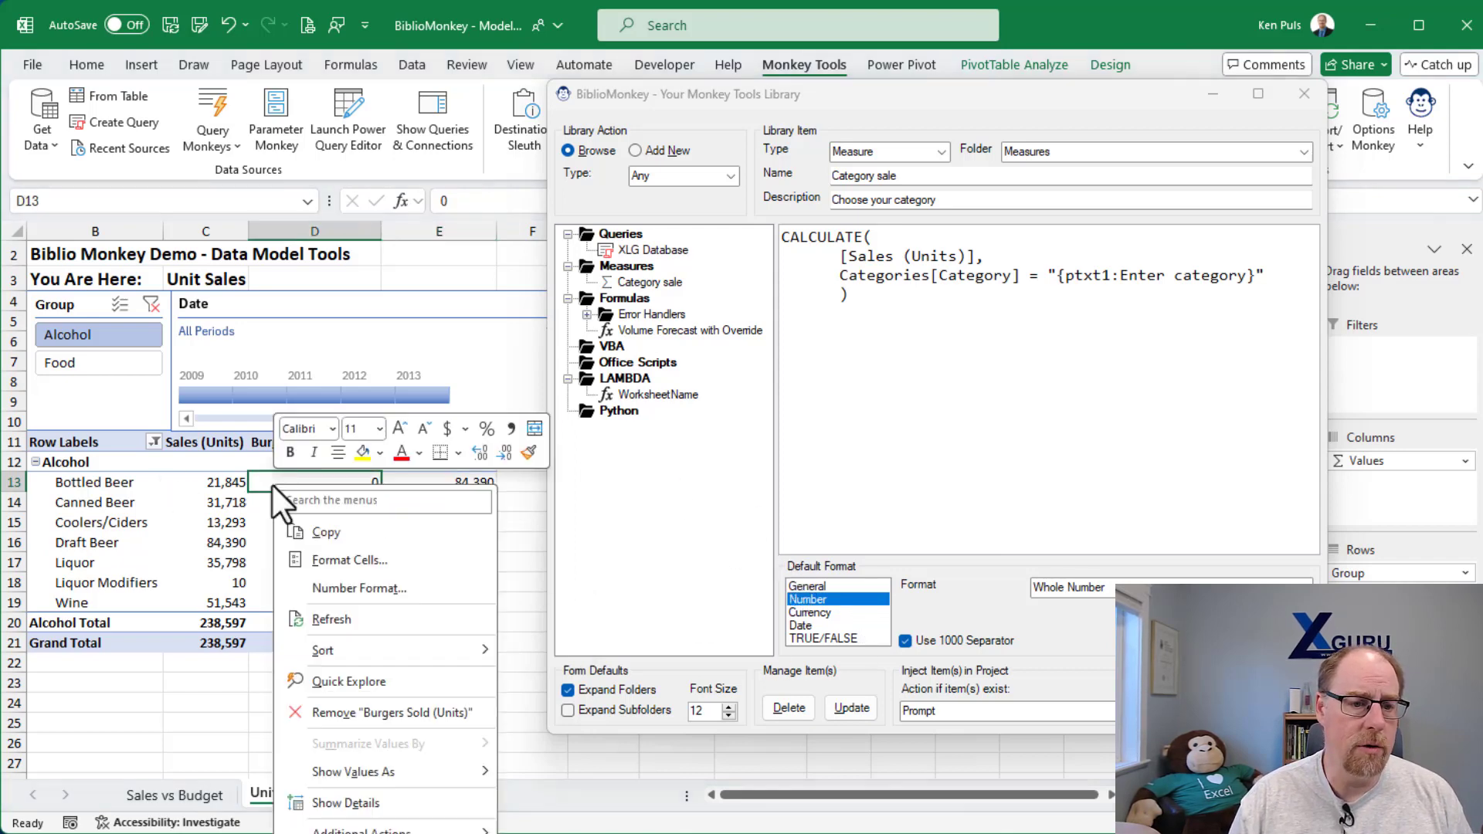
click(518, 512)
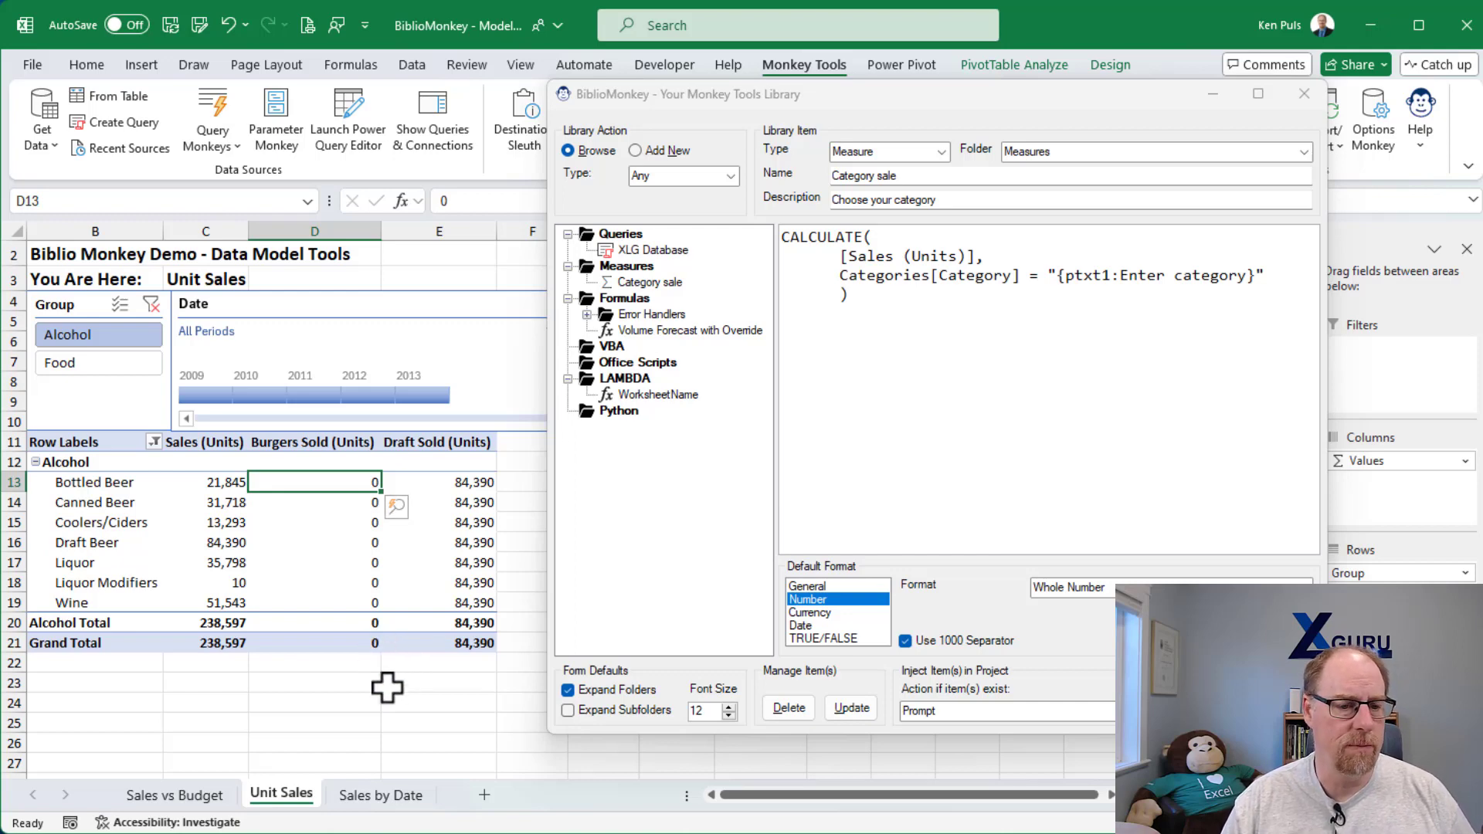
Step: Select the MTD Units grand total on the Sales by Date sheet and reopen the BiblioMonkey library
click(392, 790)
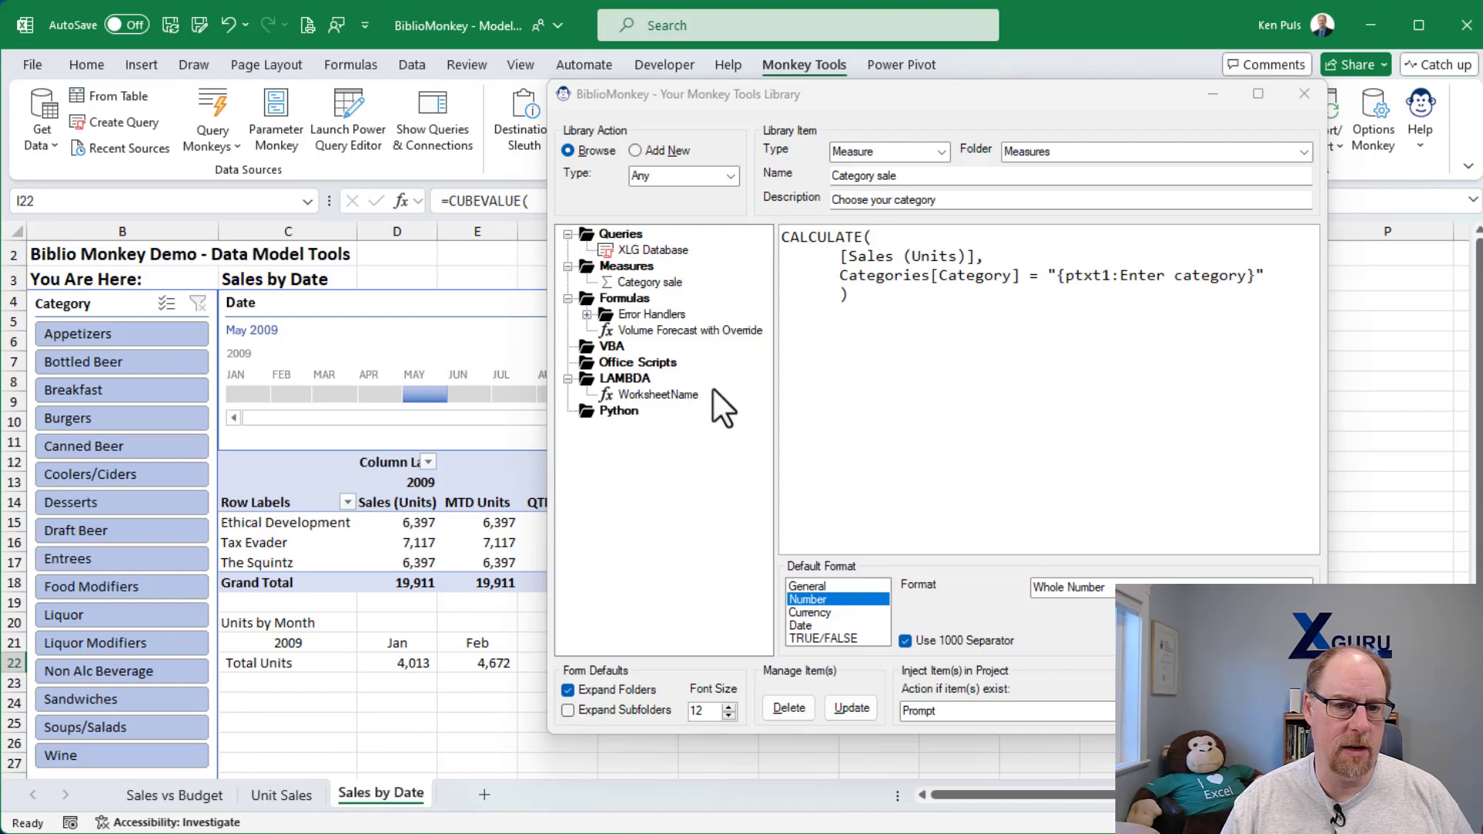
click(1303, 93)
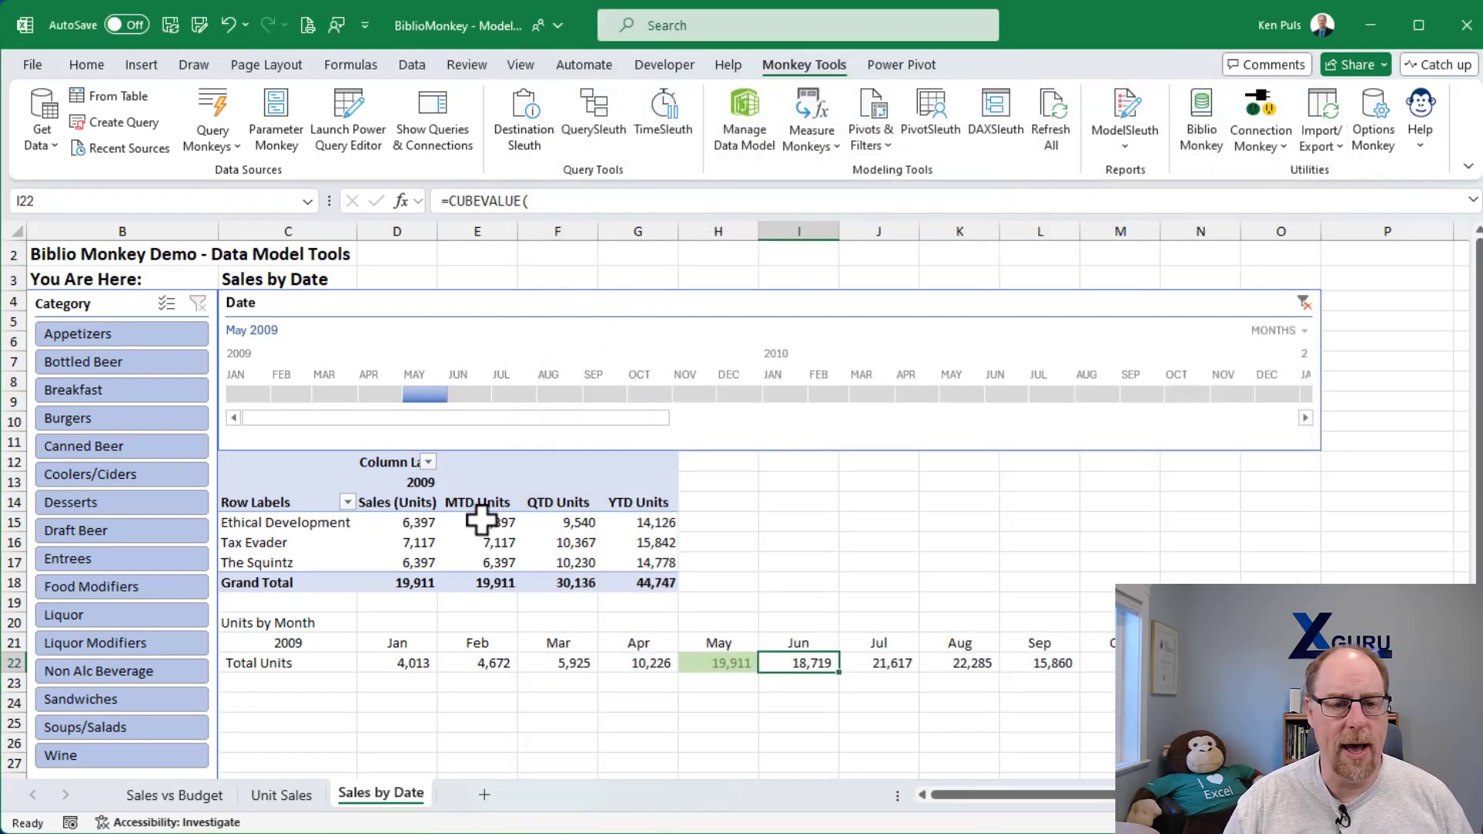
drag(482, 522, 476, 573)
click(477, 580)
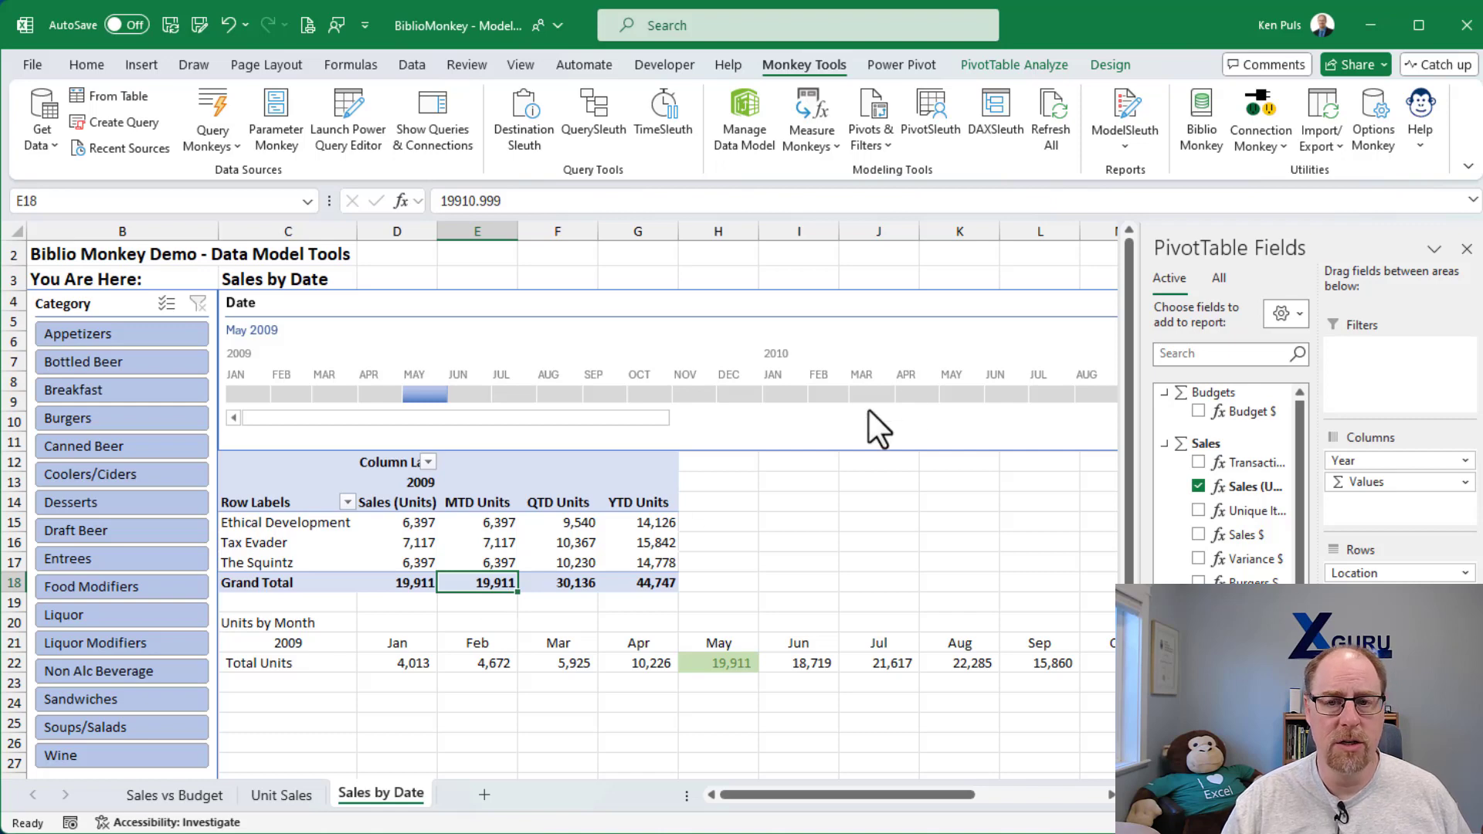
click(1203, 117)
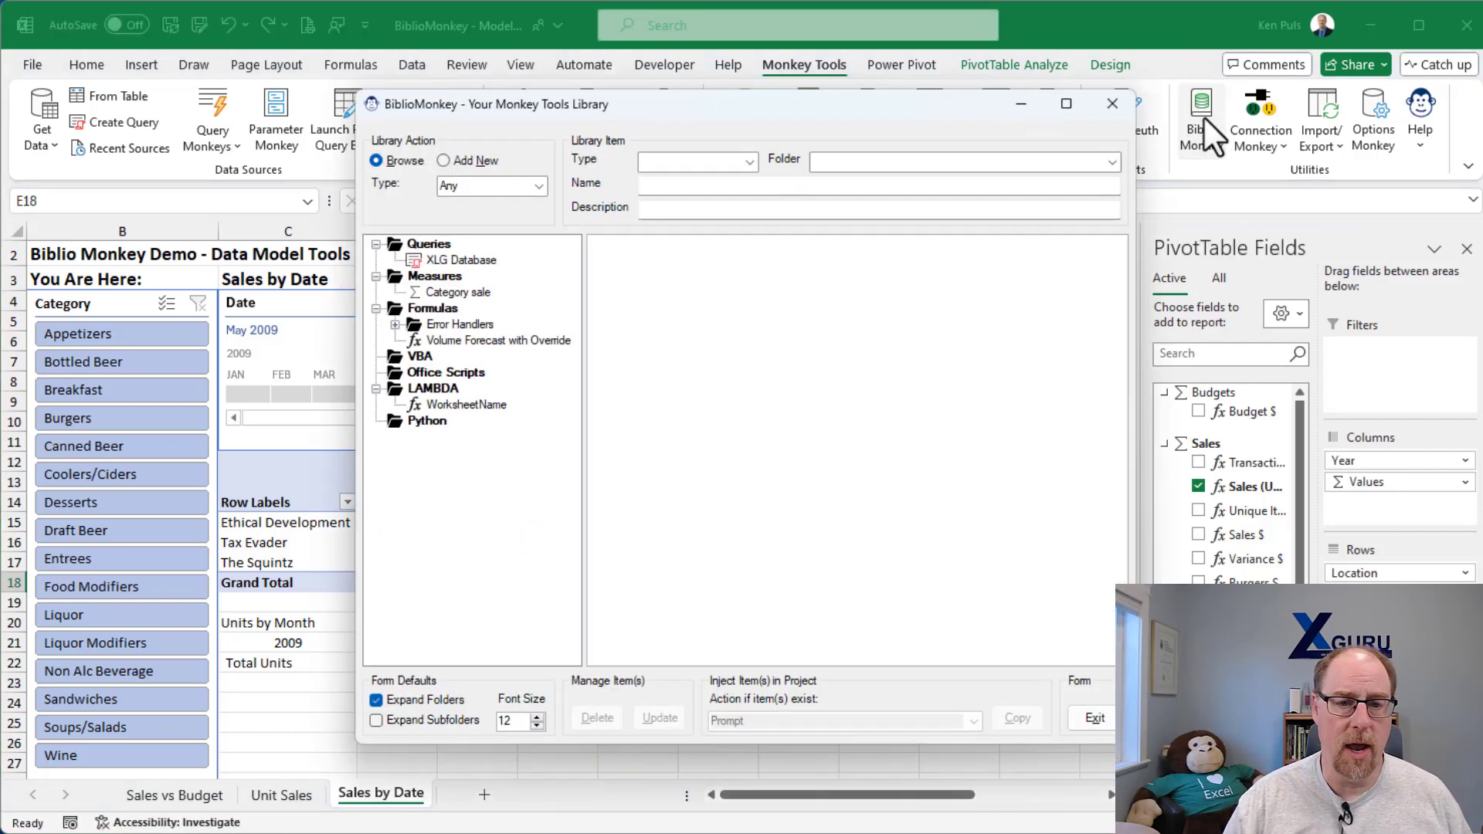
Step: Start a new library item of type Measure, with both name and description set to "MTD x Months Prior"
click(456, 160)
click(748, 162)
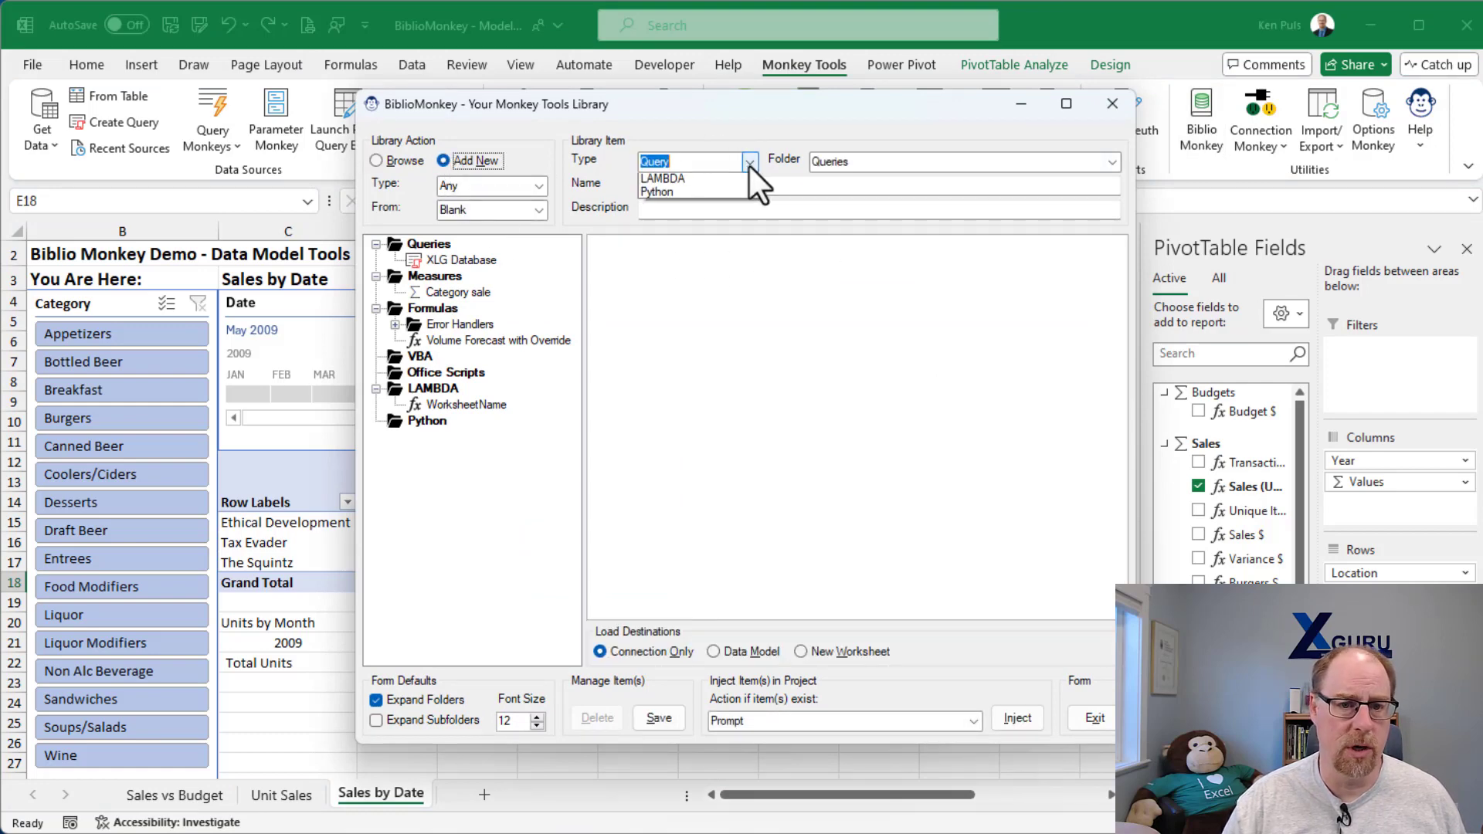
click(722, 193)
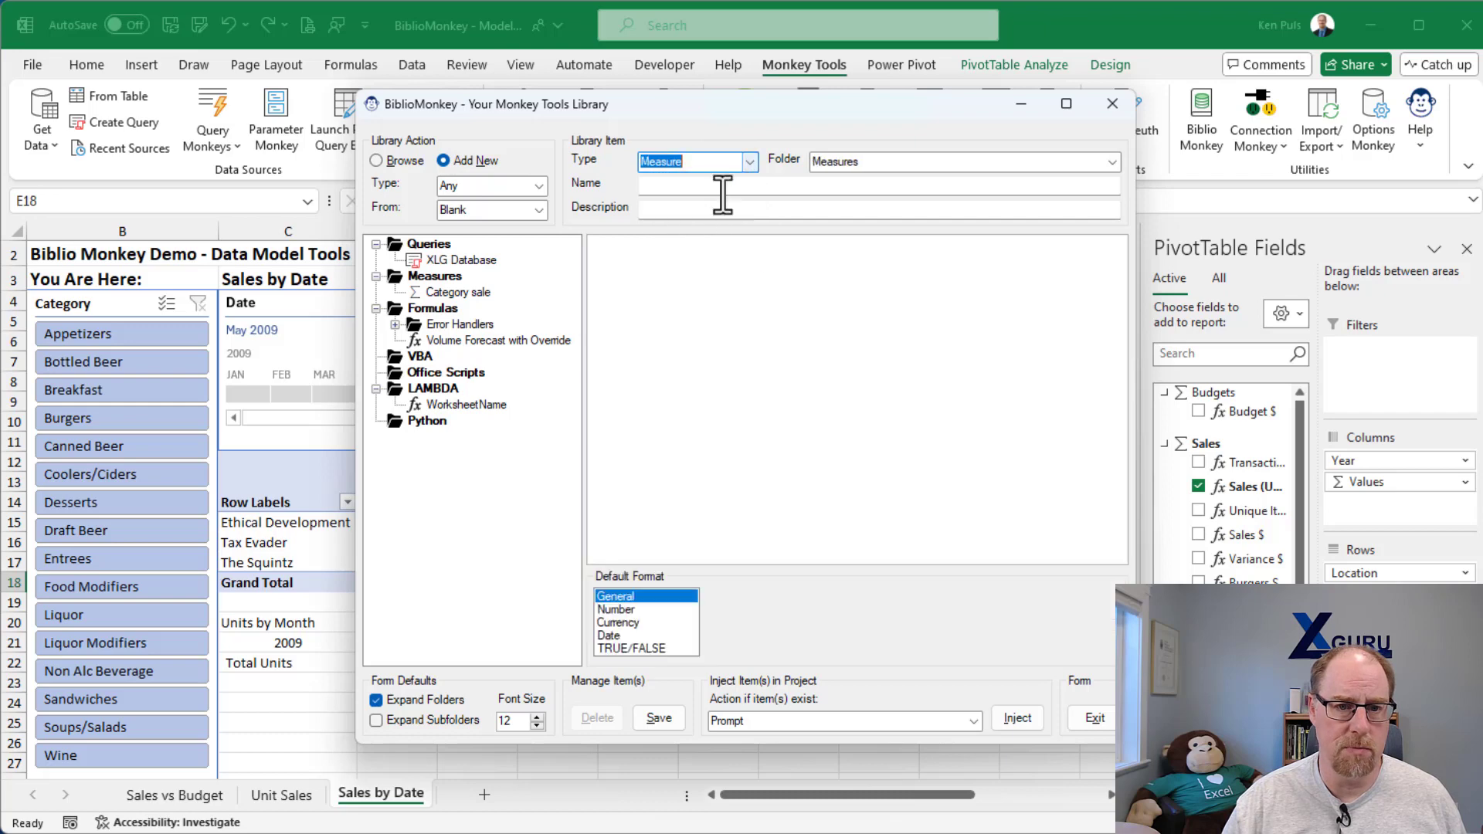
click(692, 186)
text(MTD)
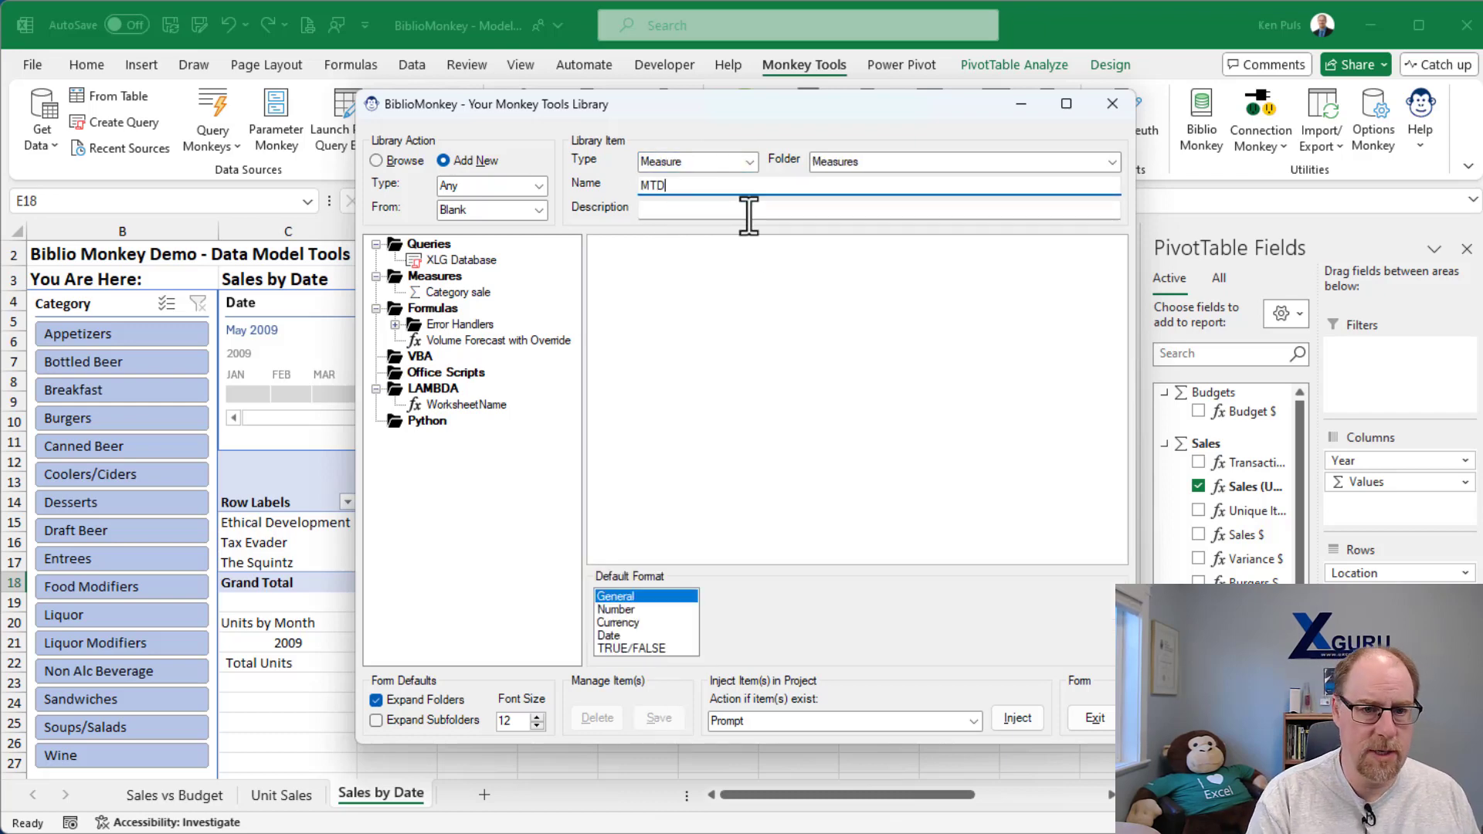
text( x Months Prior)
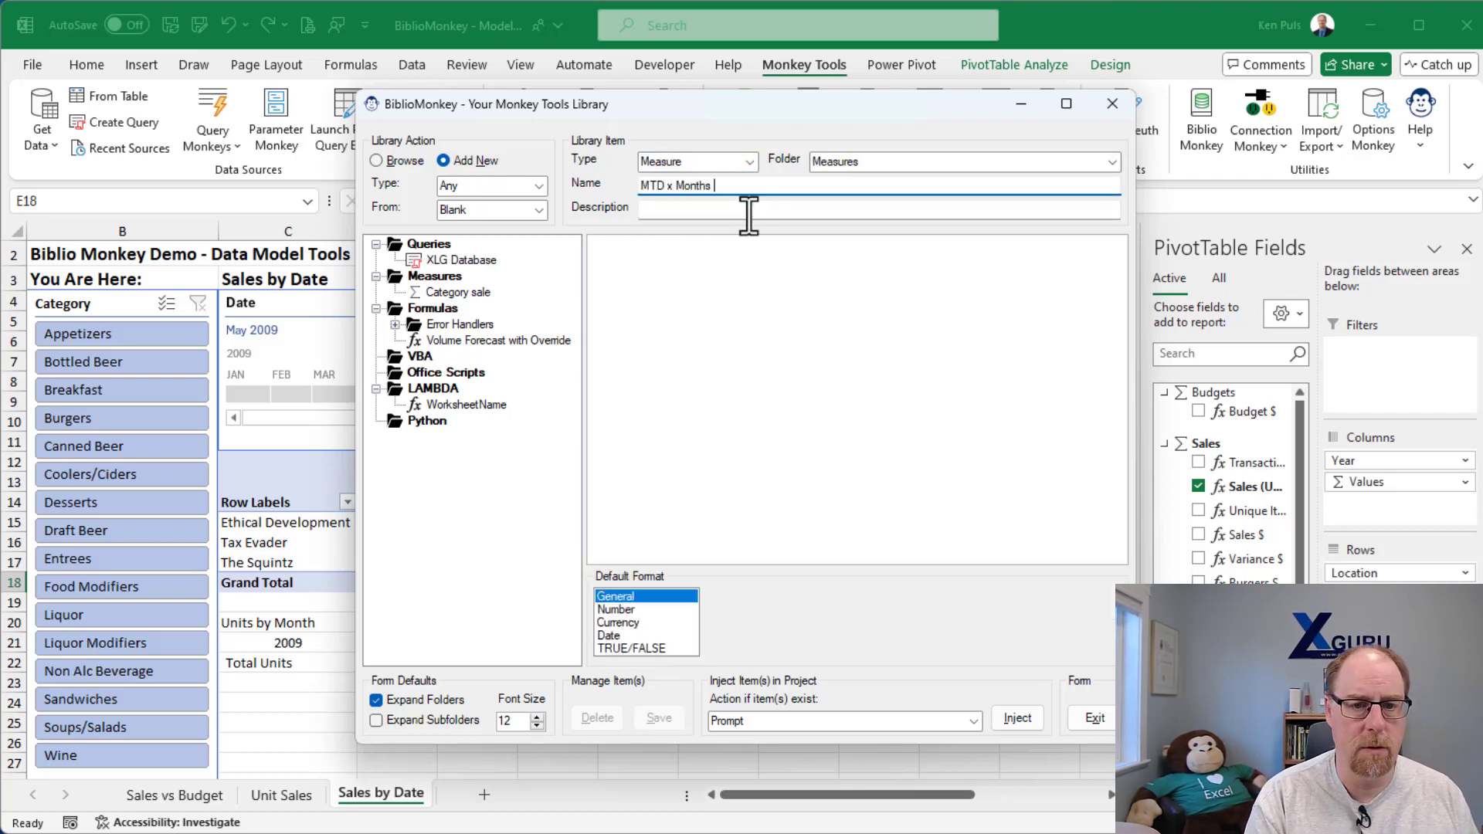
key(Tab)
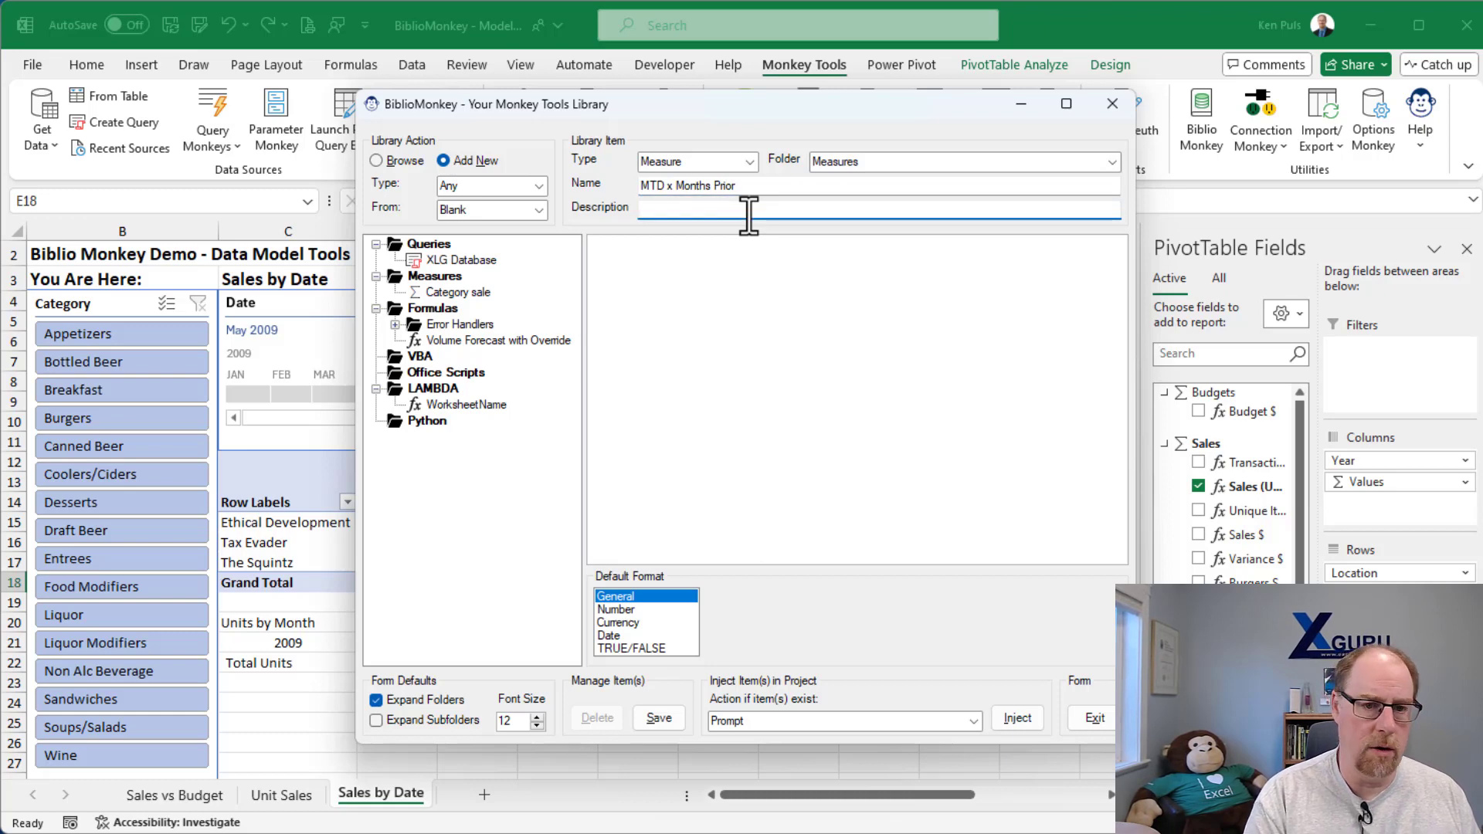
text(MTD x Months Prior)
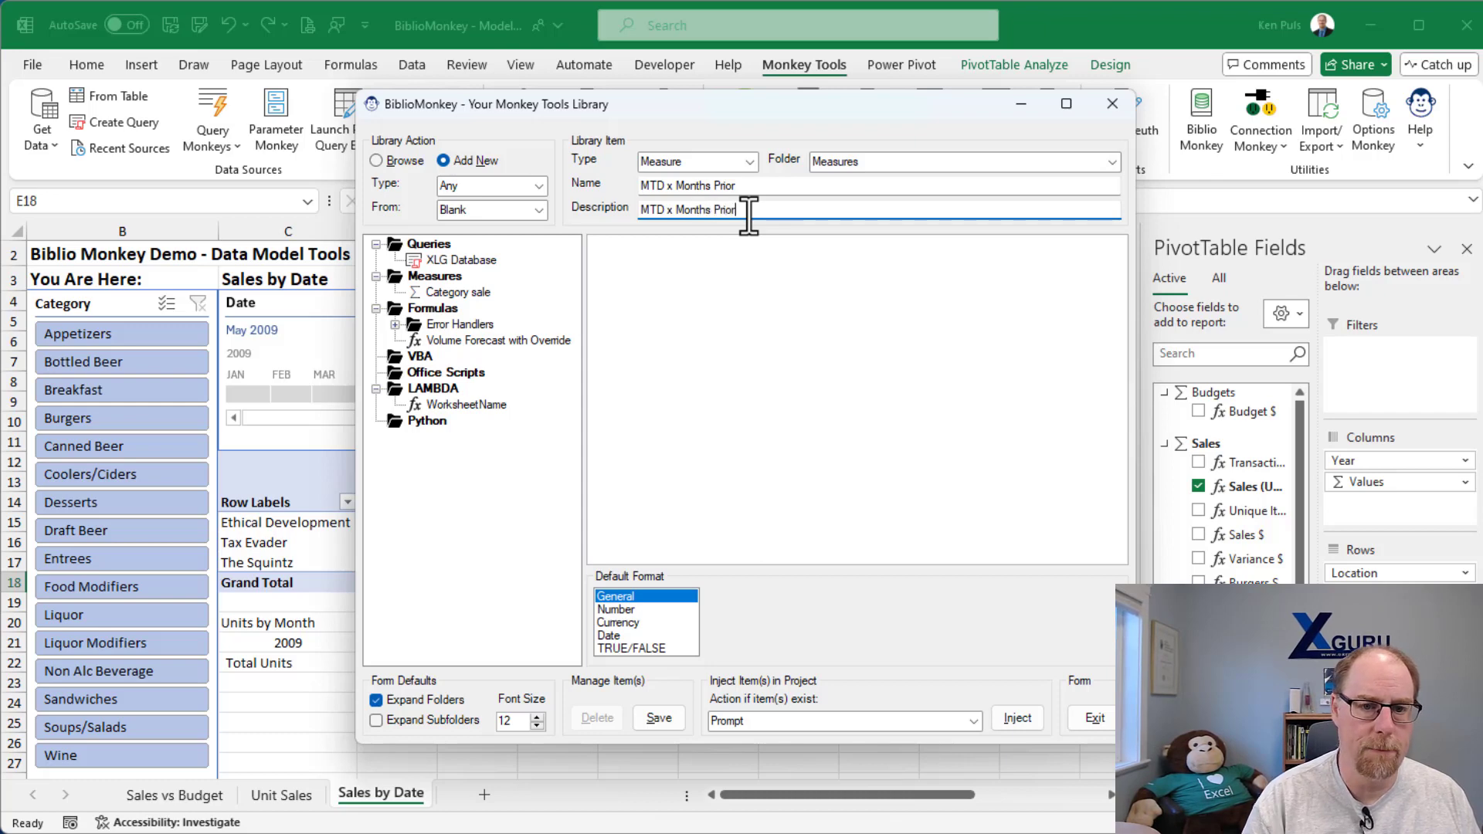
Step: Paste the copied DAX formula into the measure, reduce the font size to 11, and widen and reposition the library window
click(660, 261)
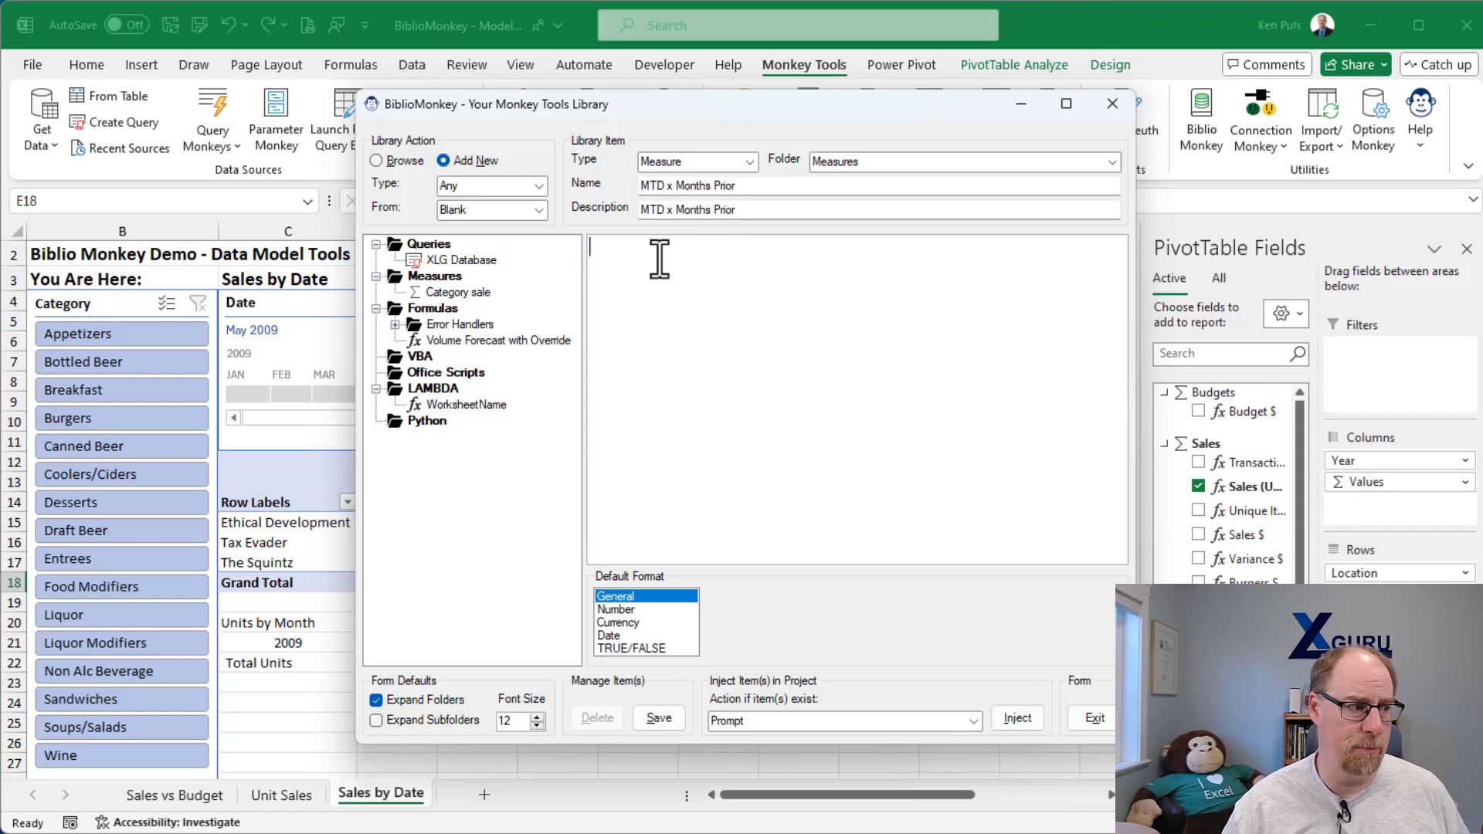
key(ctrl+v)
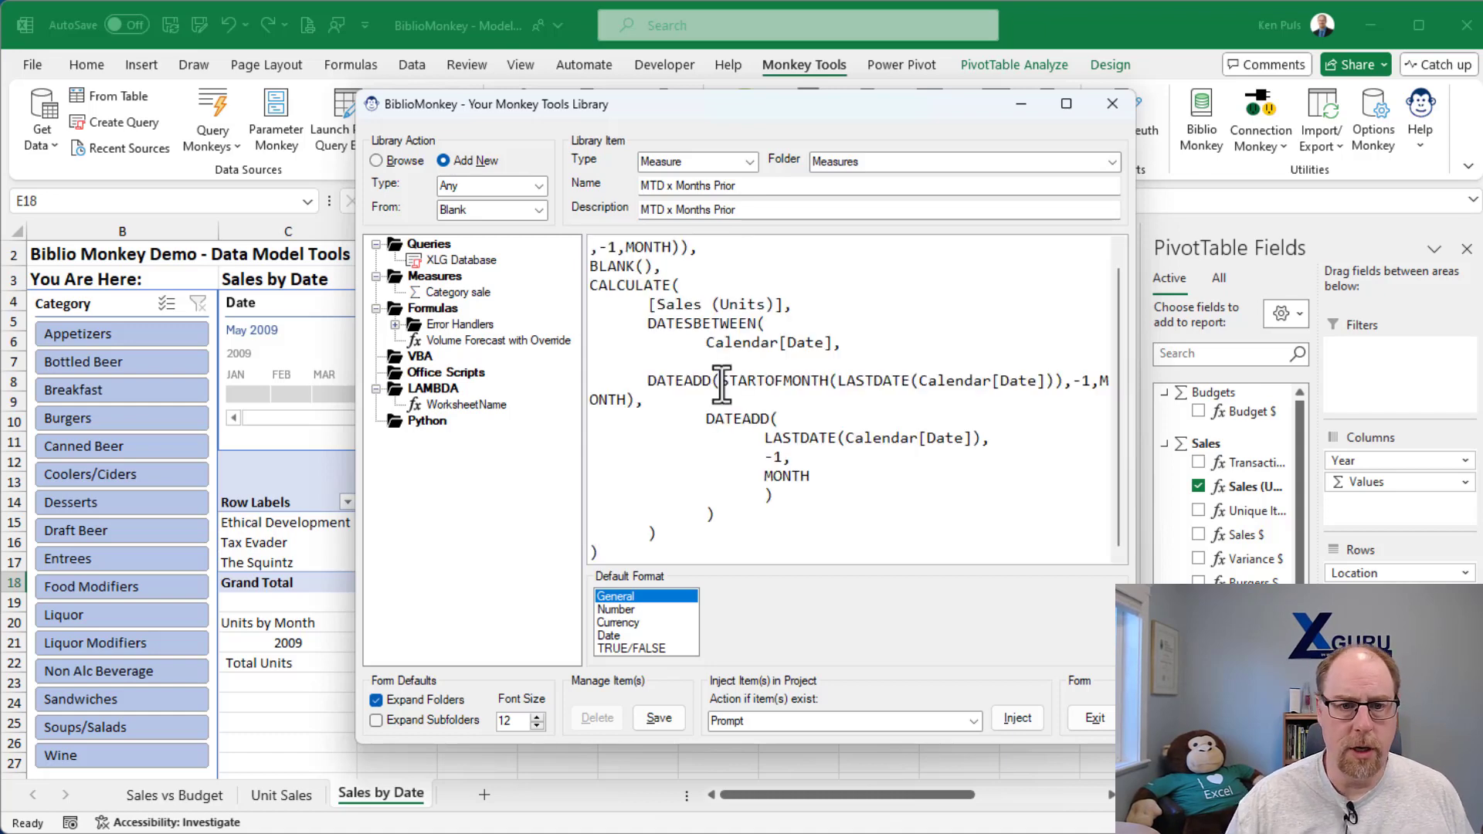
click(537, 725)
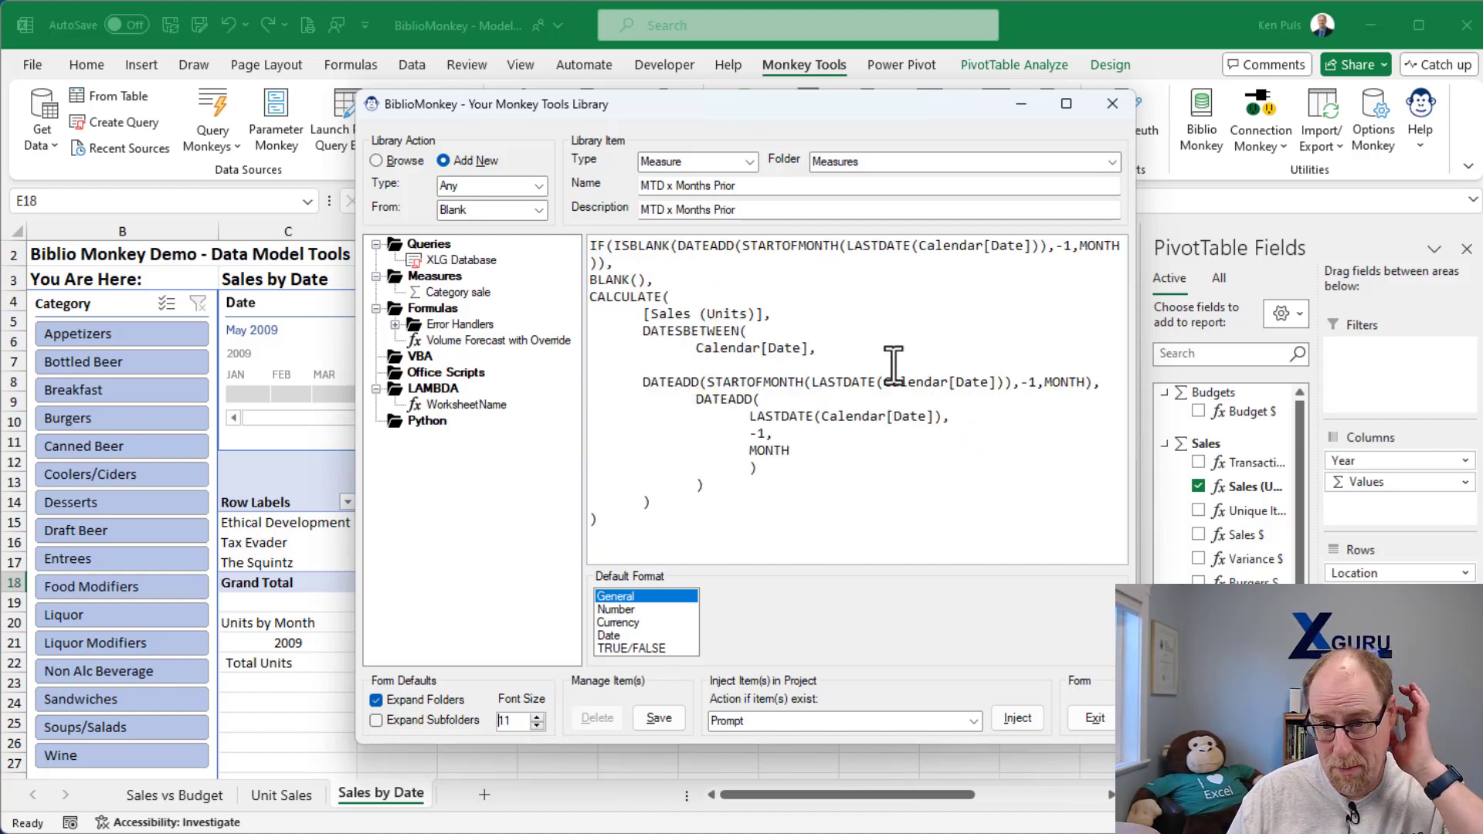
drag(1134, 743, 1332, 729)
drag(758, 106, 521, 58)
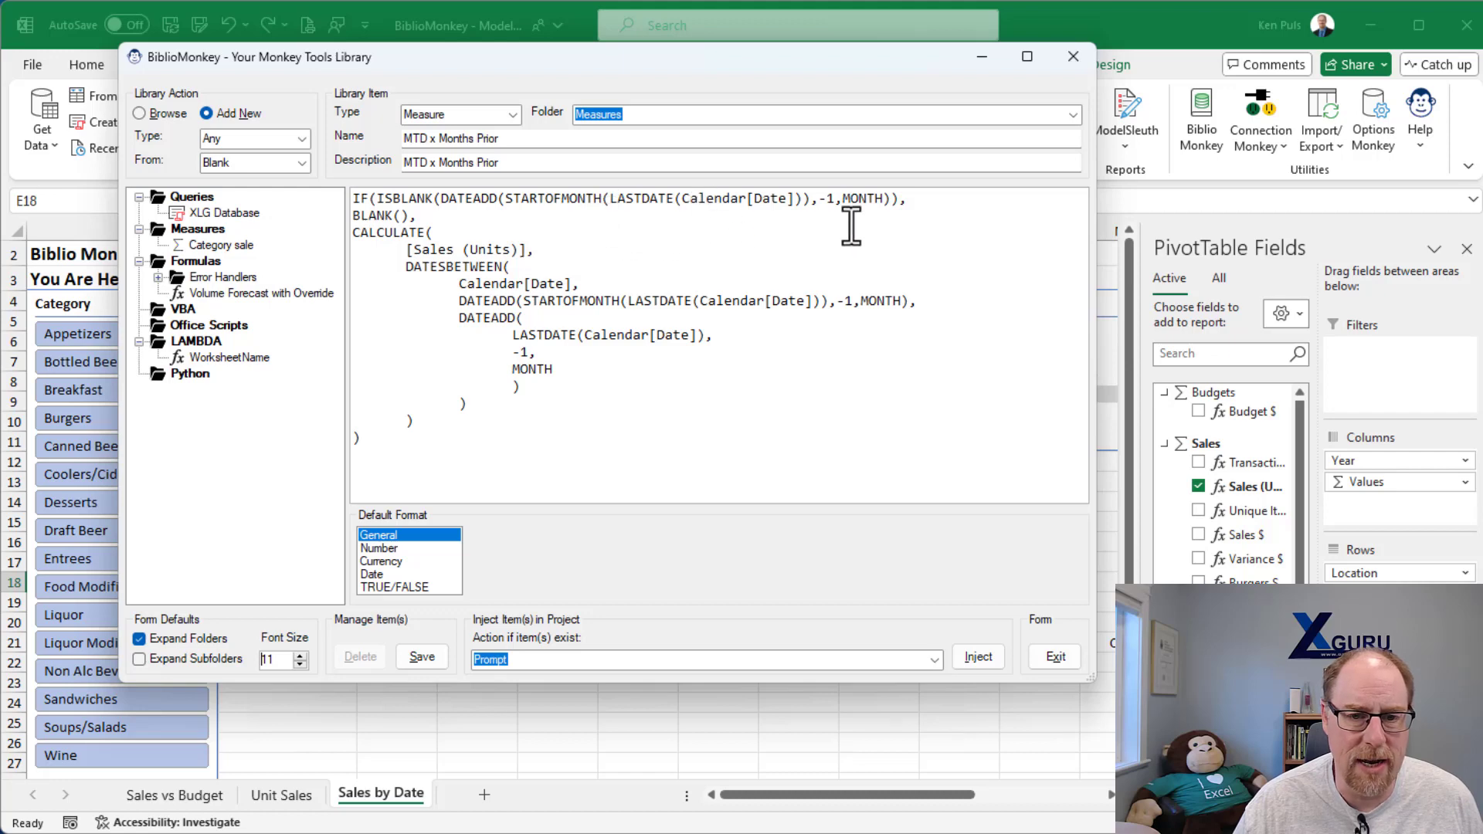
Step: Replace the 1 in the ISBLANK line's DATEADD with a new Value prompt reading "Months to subtract", keeping the minus sign
drag(827, 203, 837, 202)
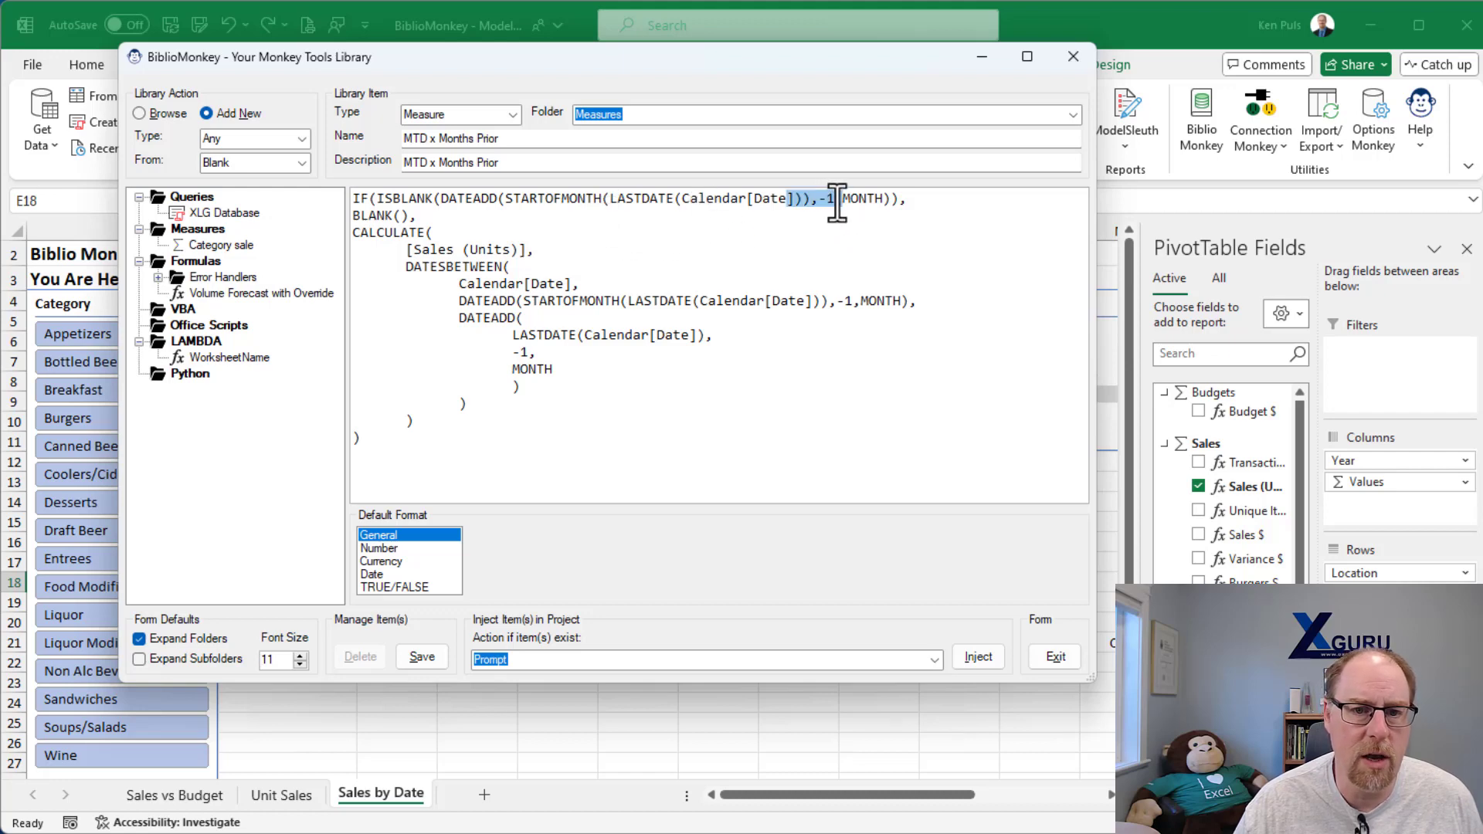
click(838, 202)
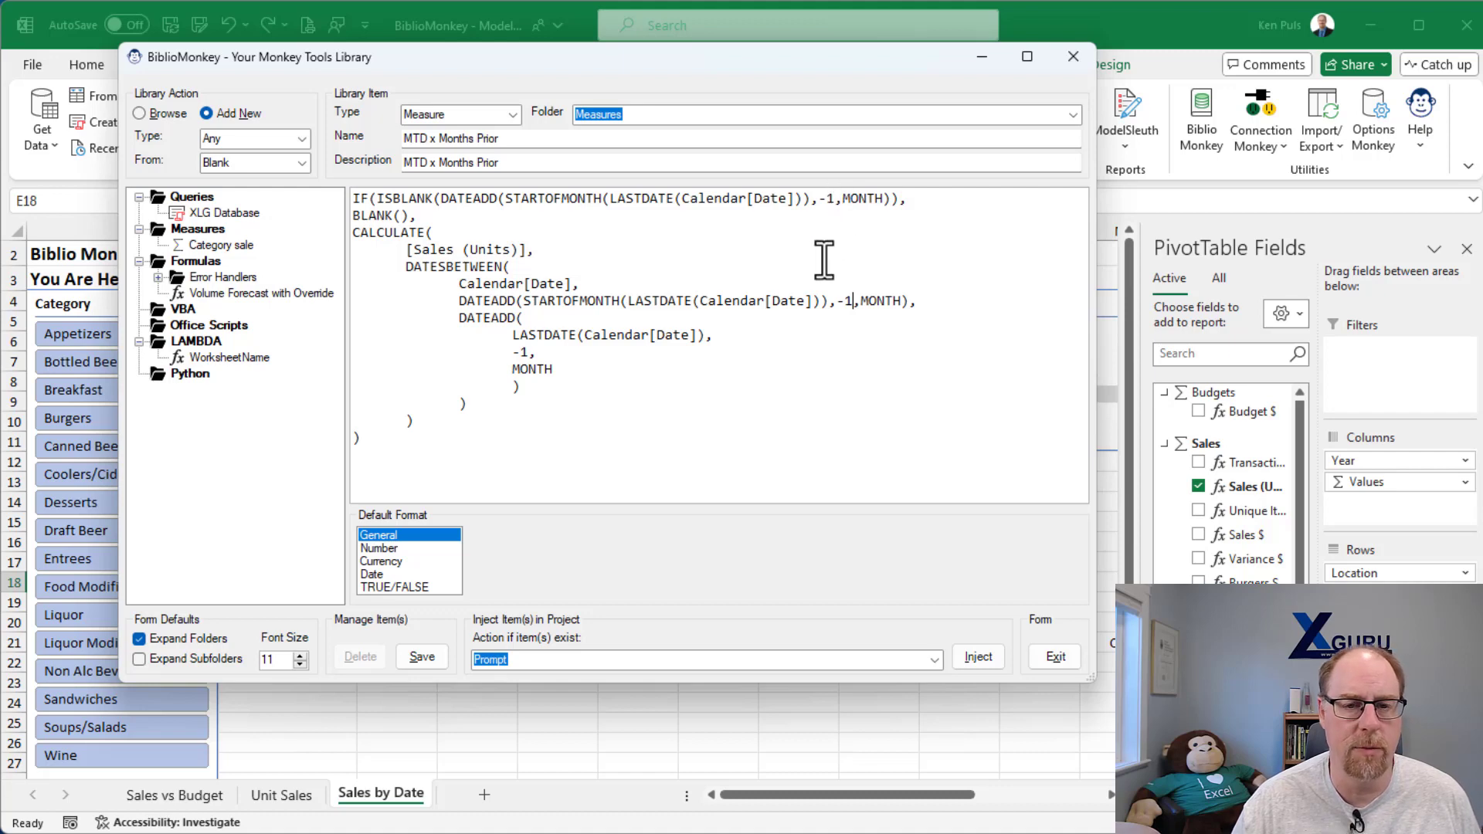
double_click(832, 200)
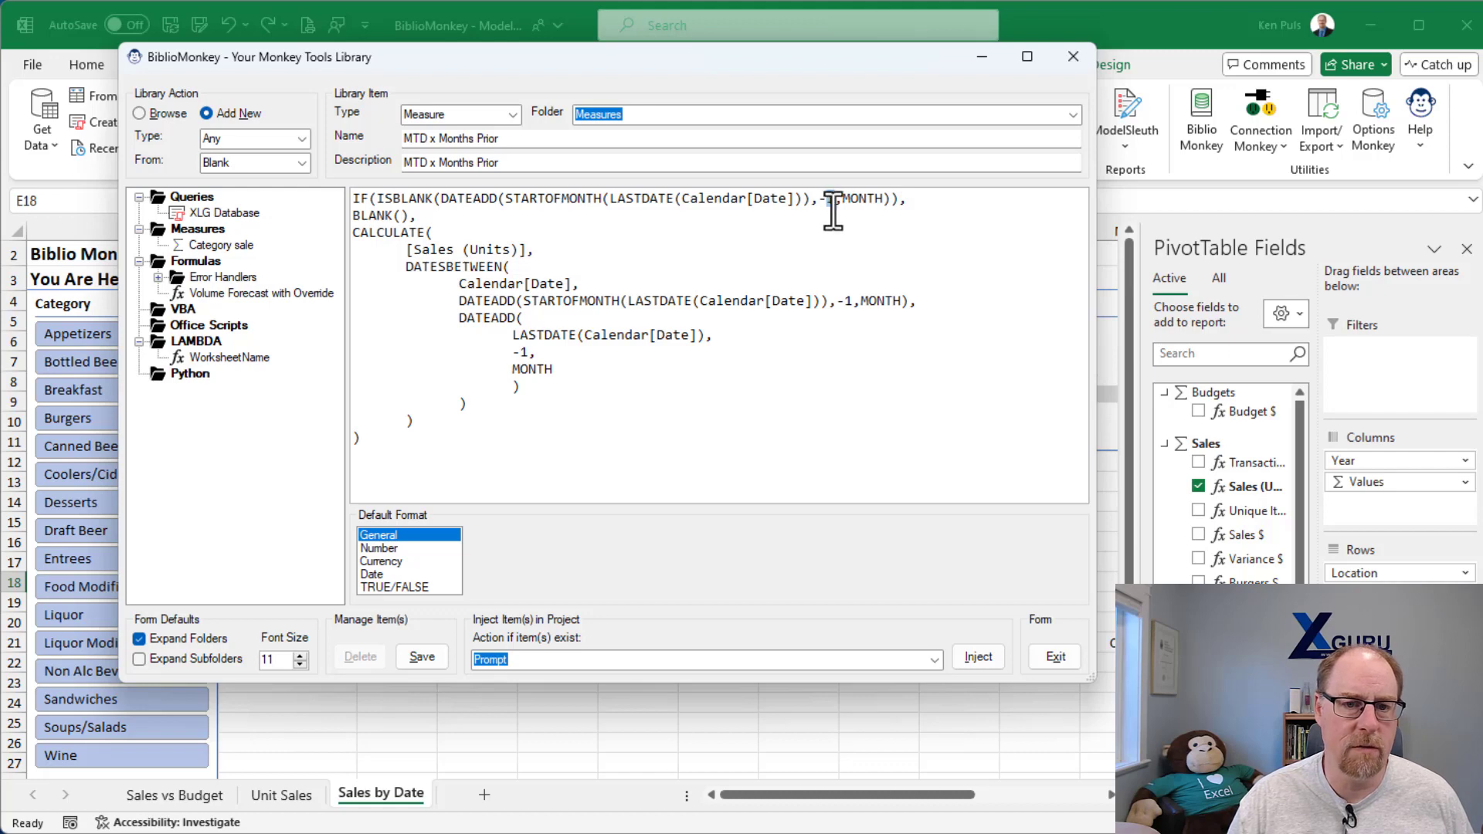
right_click(832, 204)
mouse_move(842, 211)
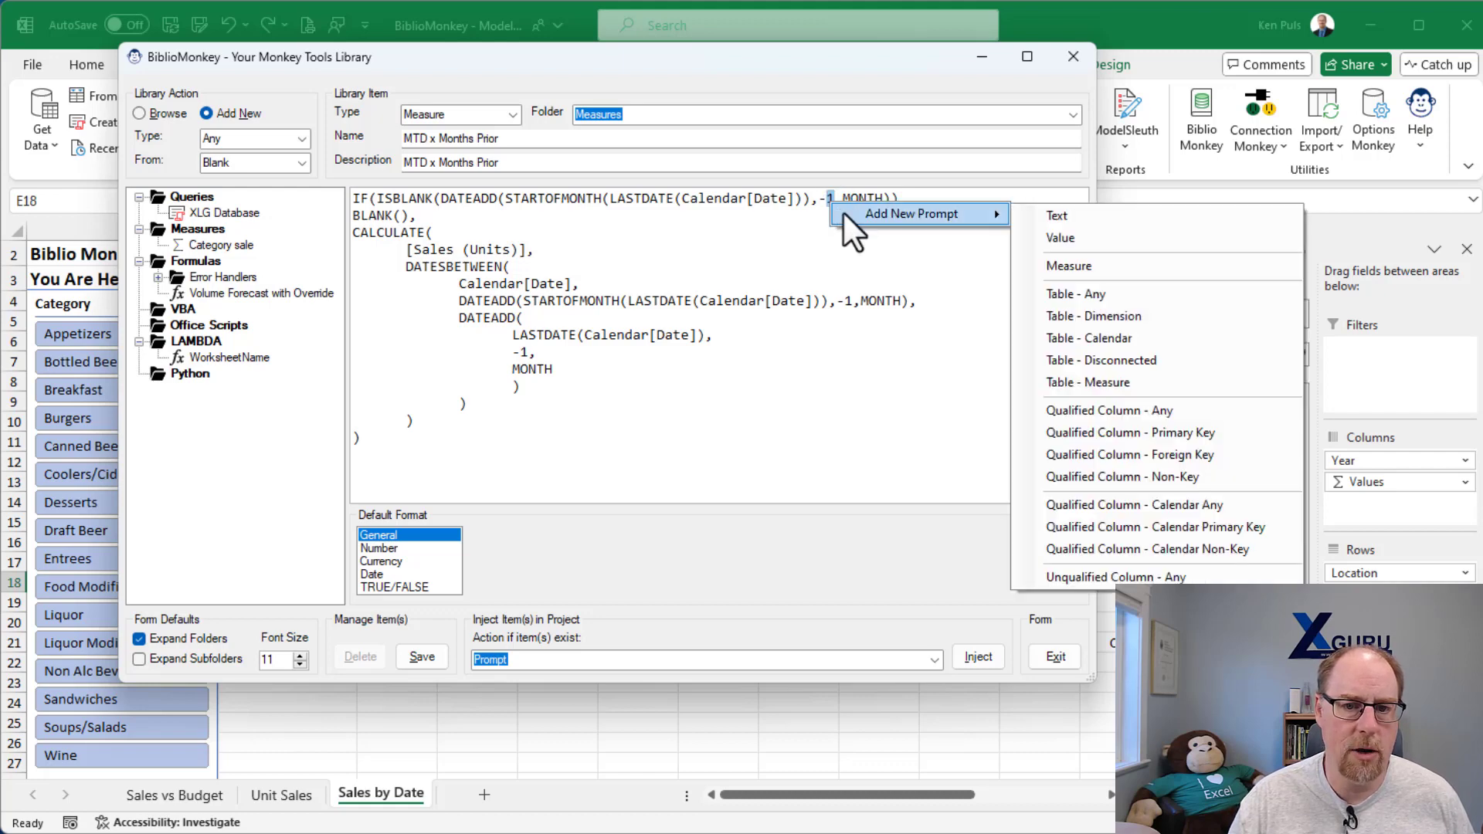
click(1047, 235)
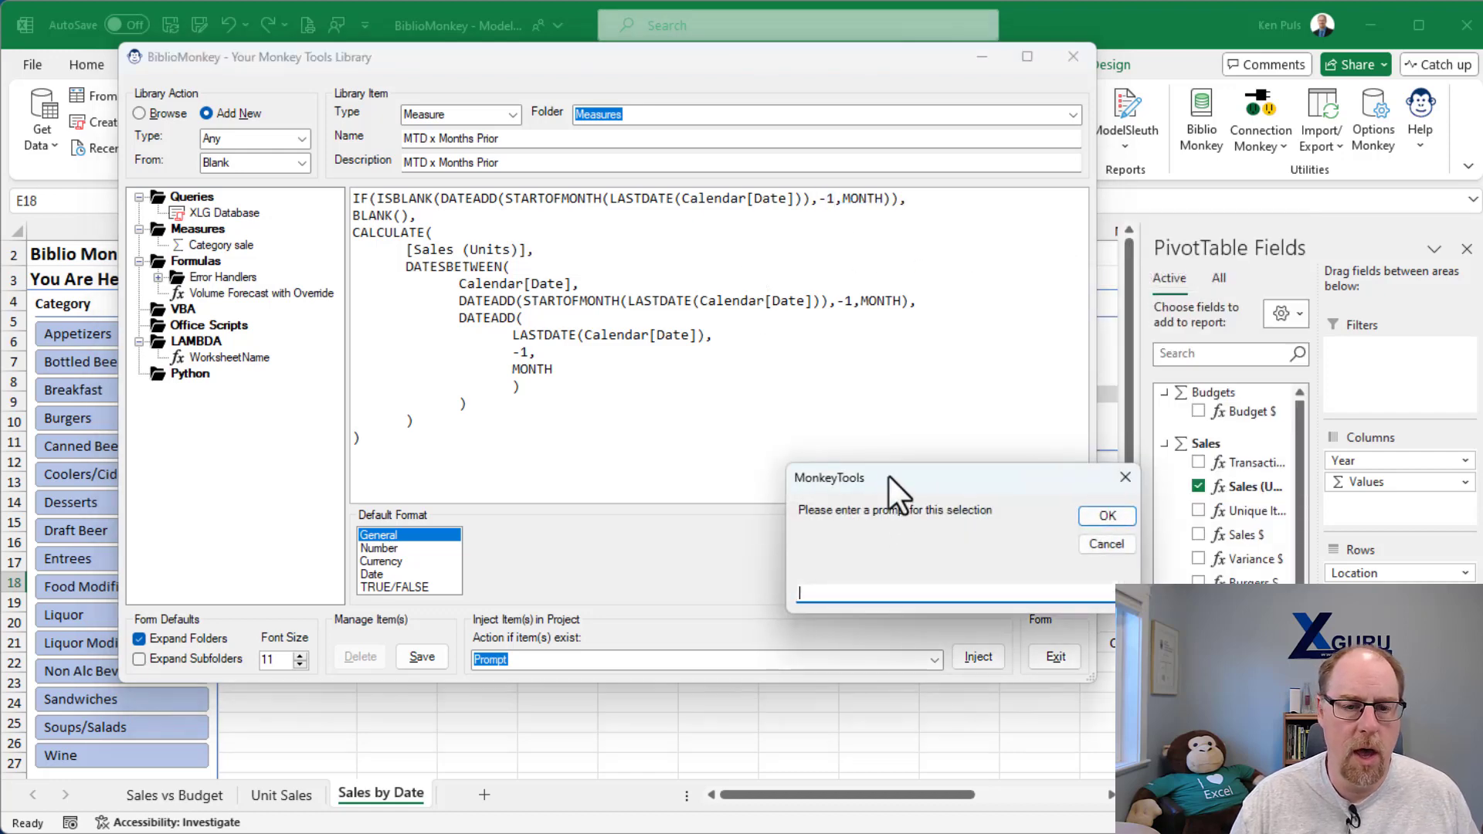
drag(888, 475, 485, 293)
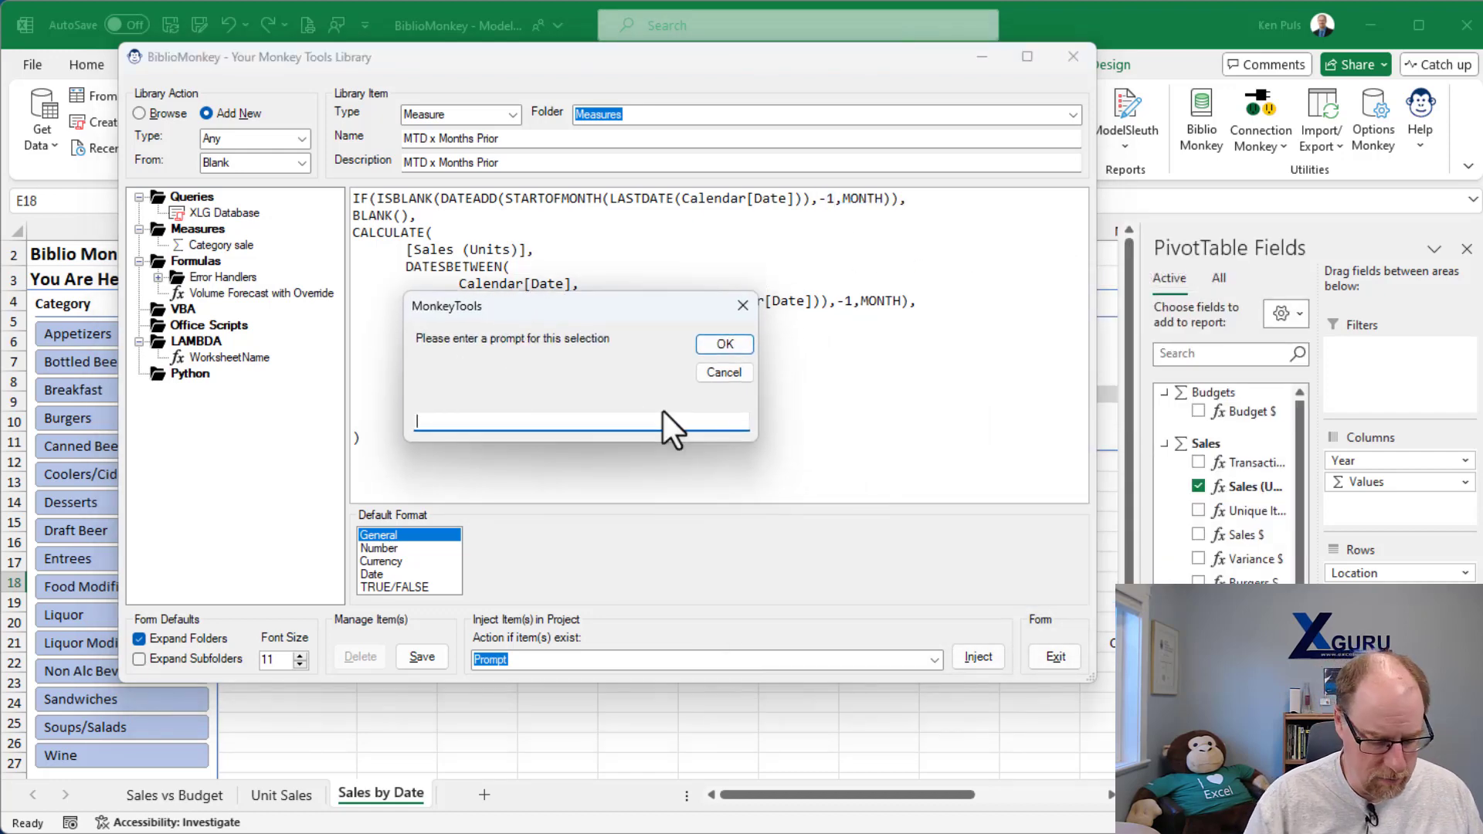
text(Months to )
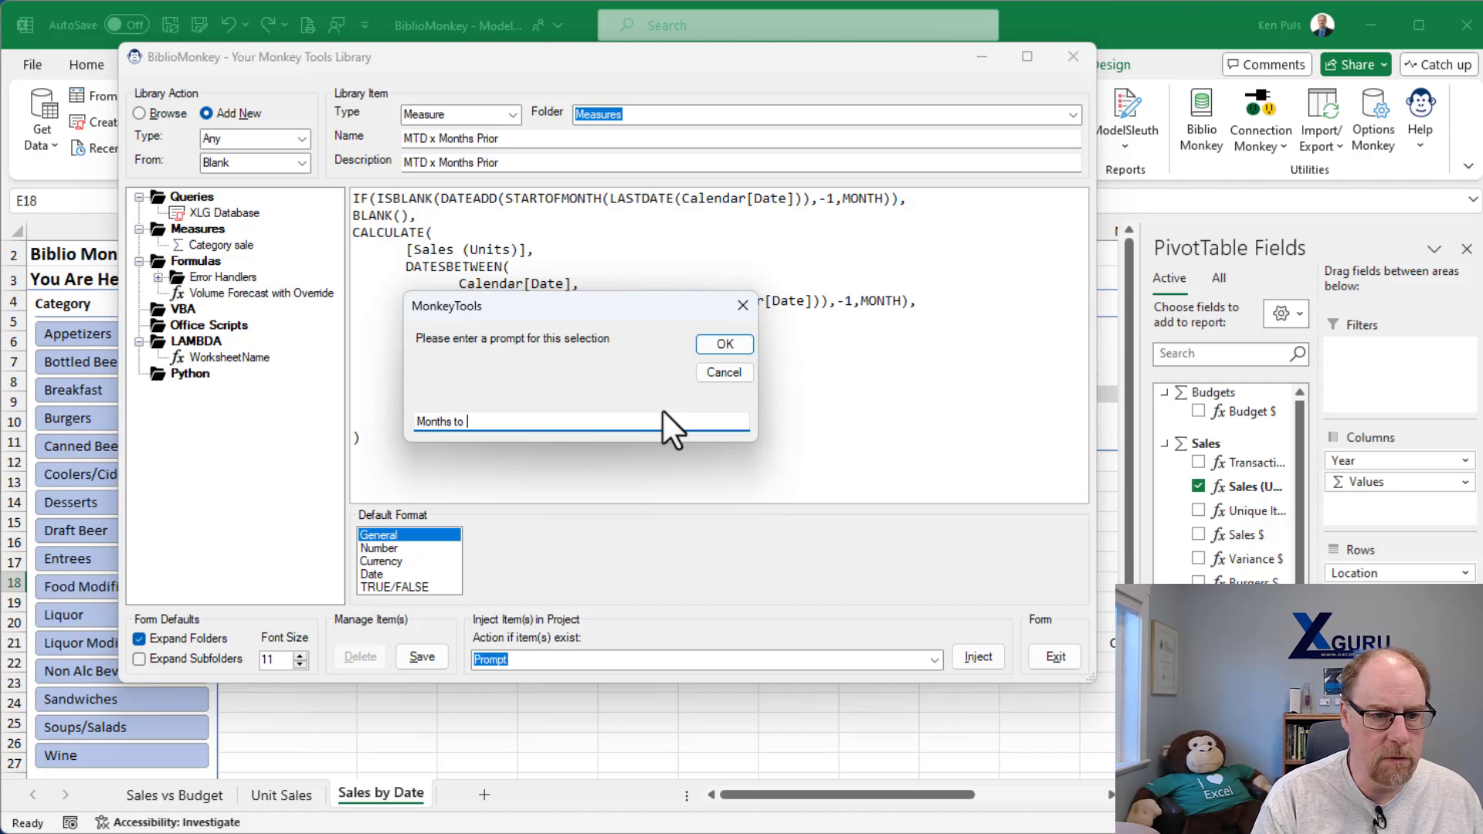
text(subtract)
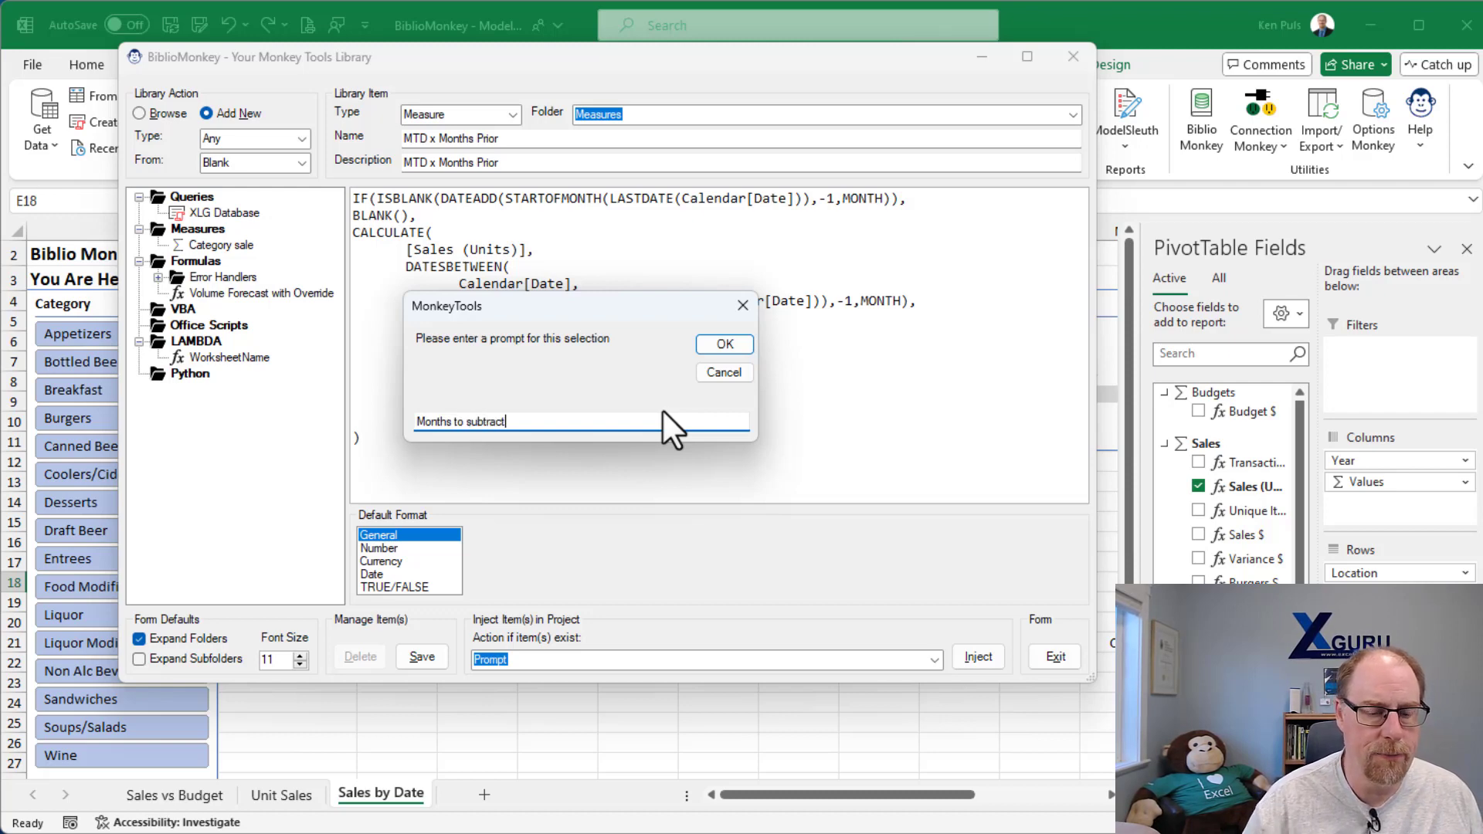
click(729, 340)
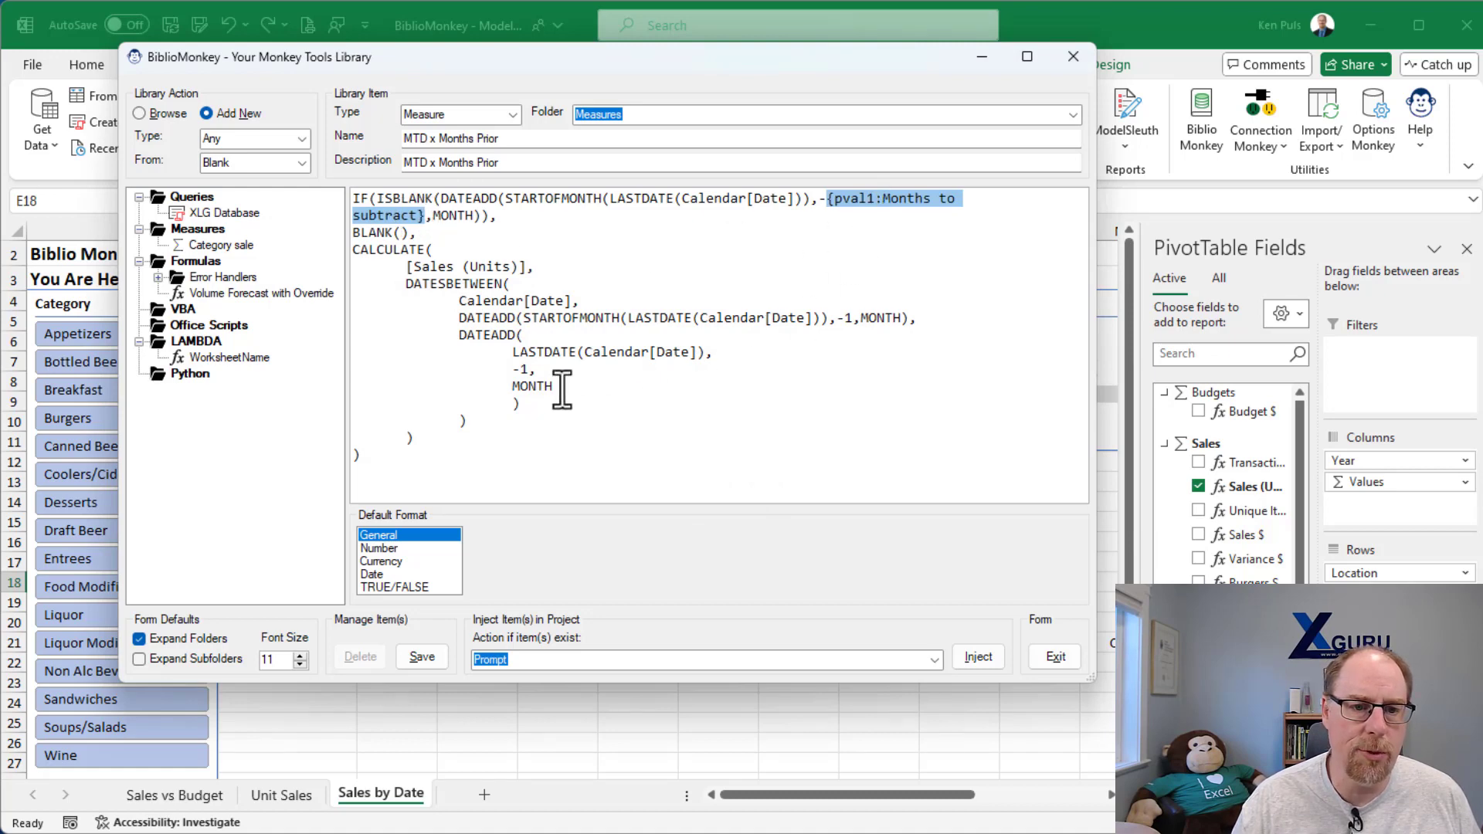
Step: Replace the 1 in the two remaining DATEADD offsets with the existing "Months to subtract" prompt
click(848, 319)
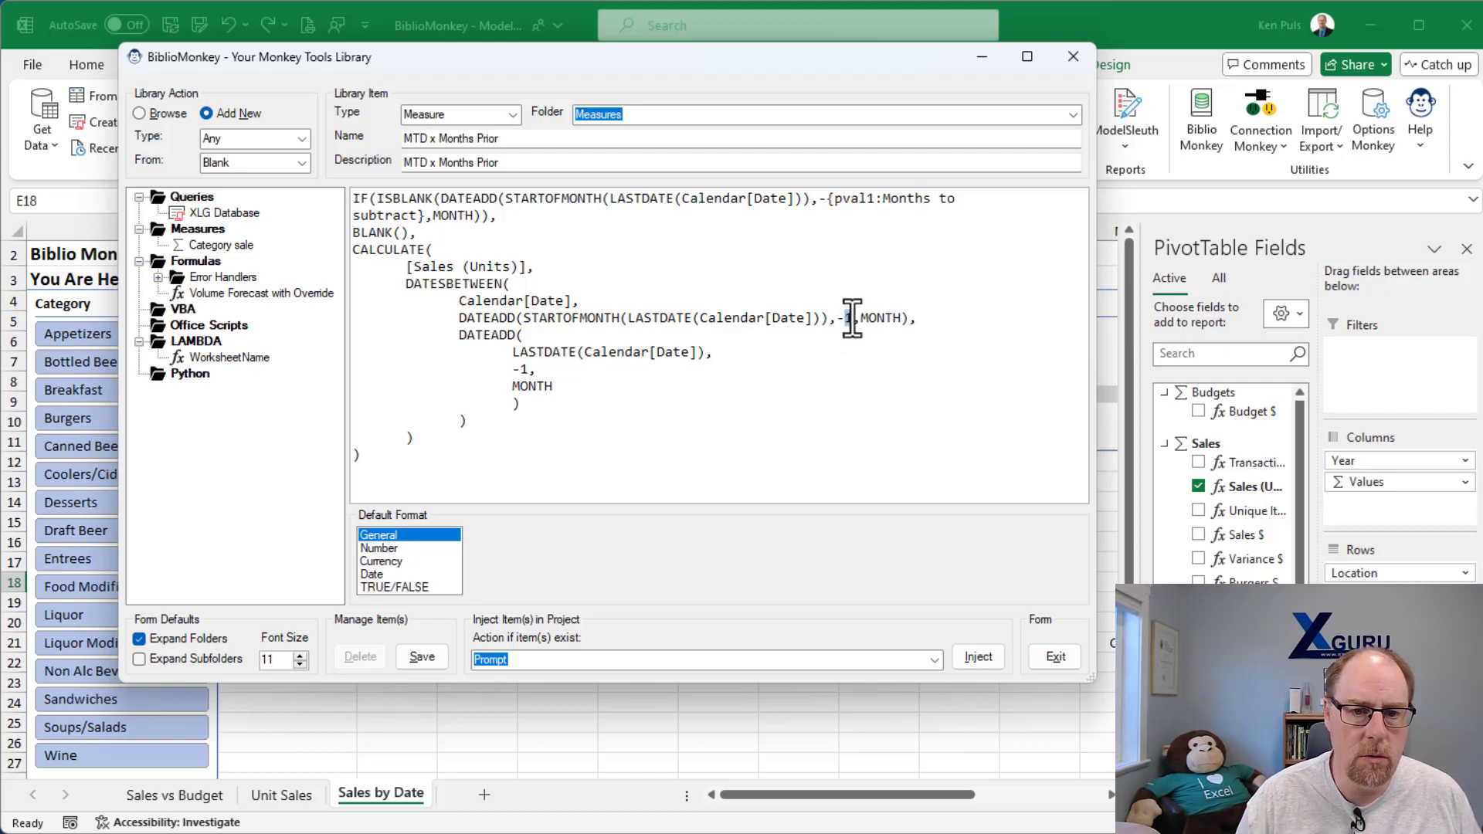
right_click(851, 319)
mouse_move(873, 349)
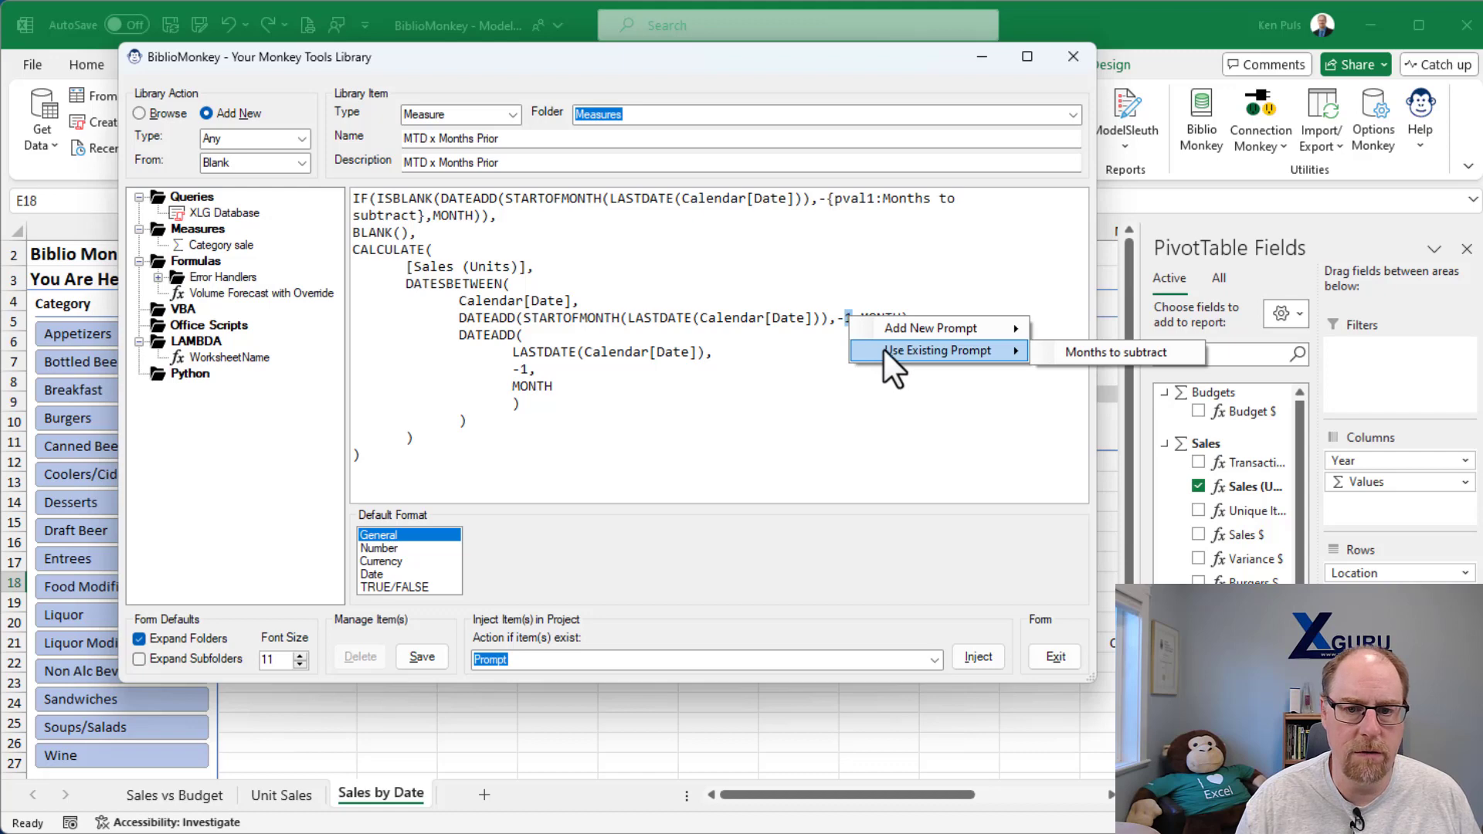
click(1068, 352)
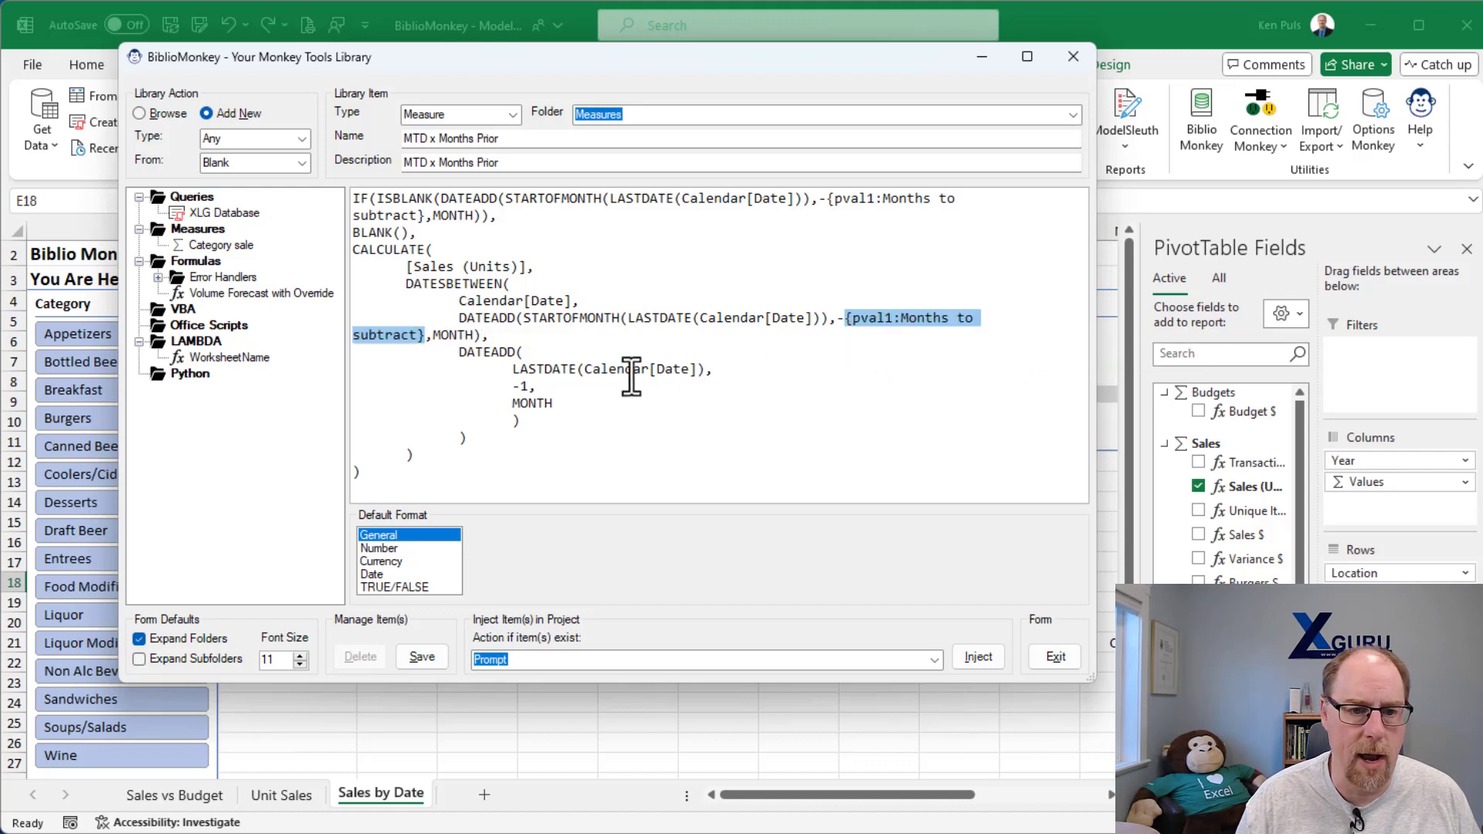
double_click(524, 386)
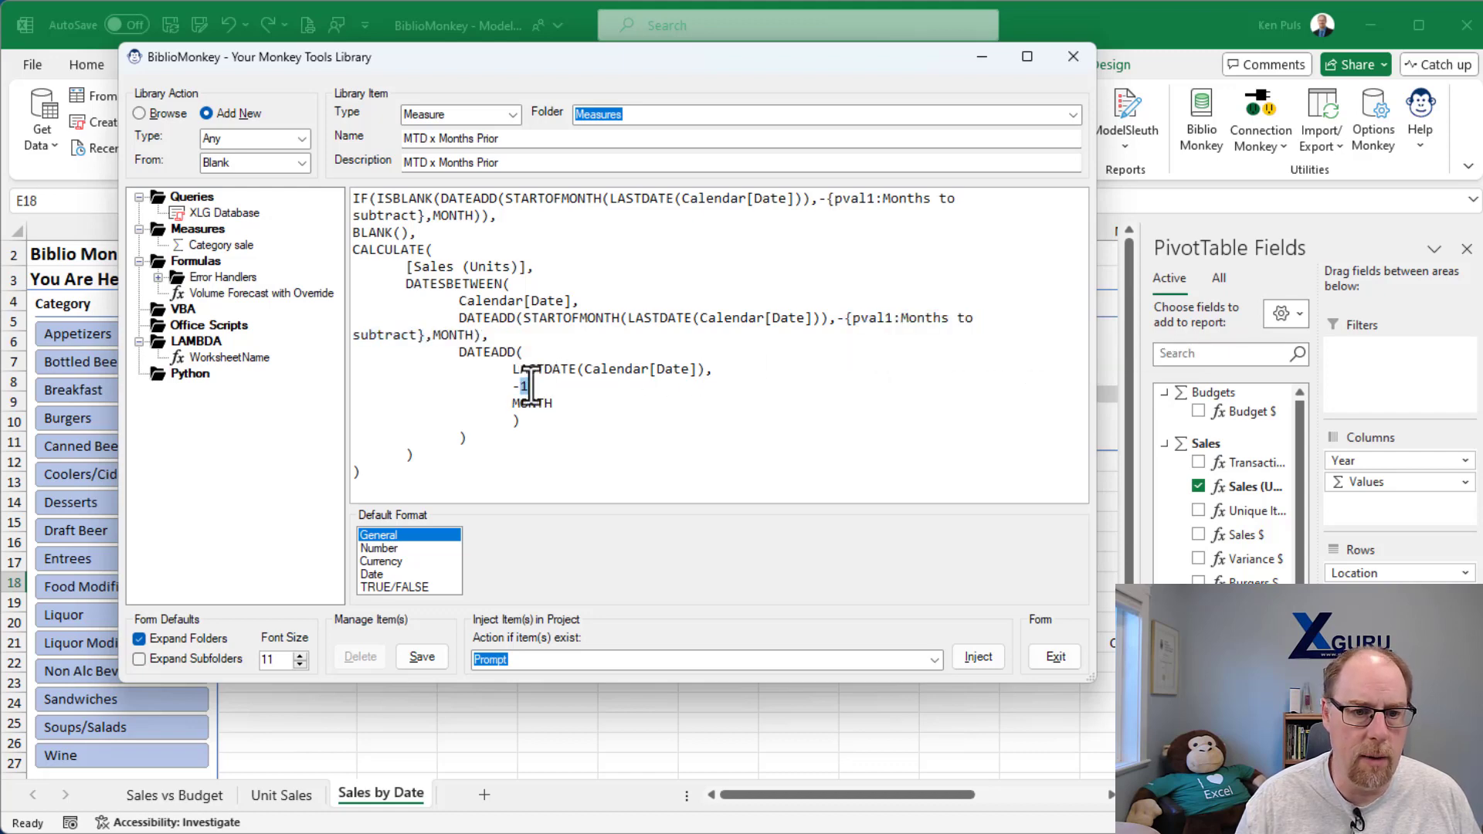
right_click(526, 386)
mouse_move(578, 415)
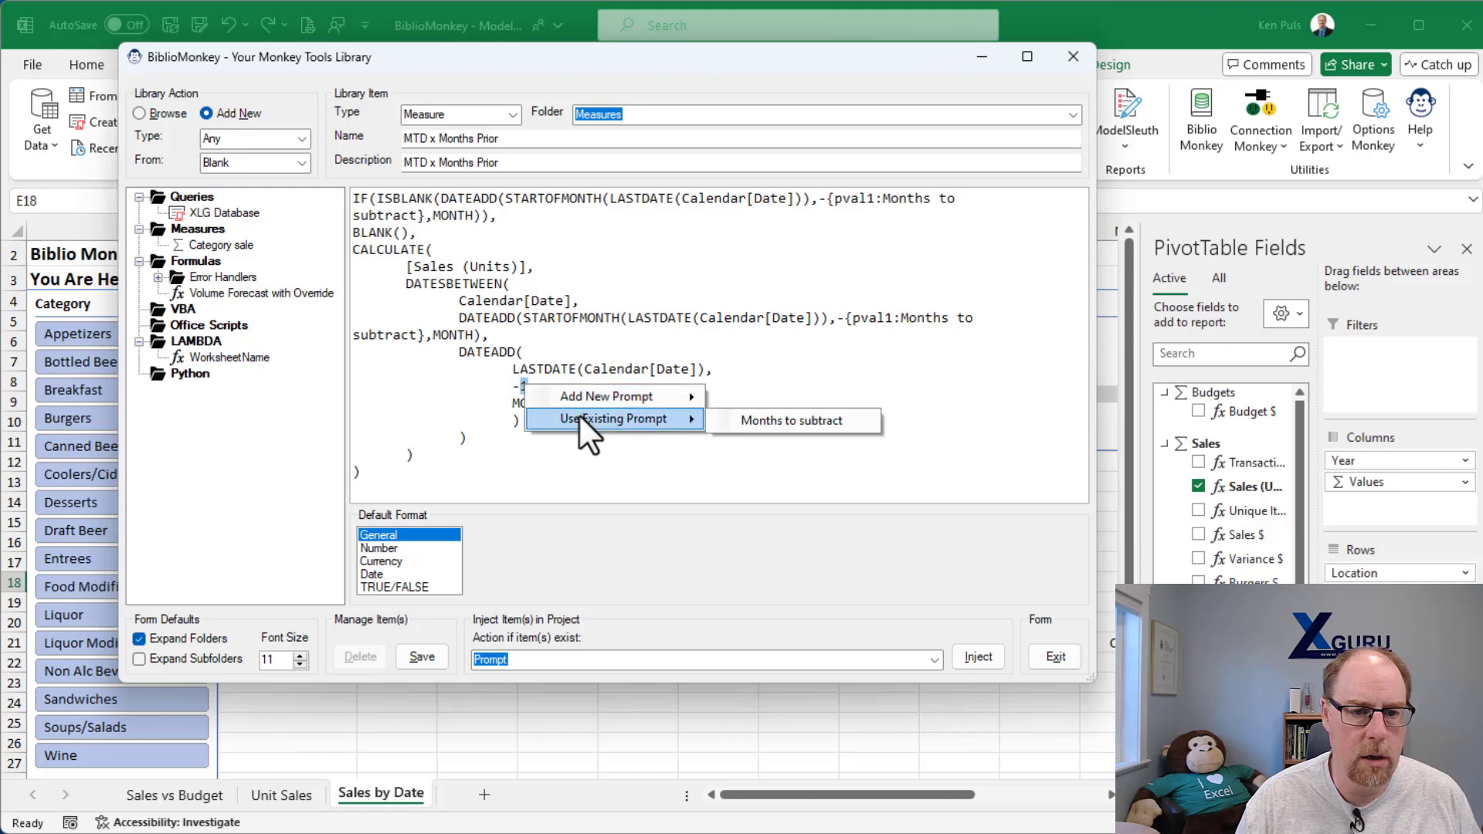
click(766, 420)
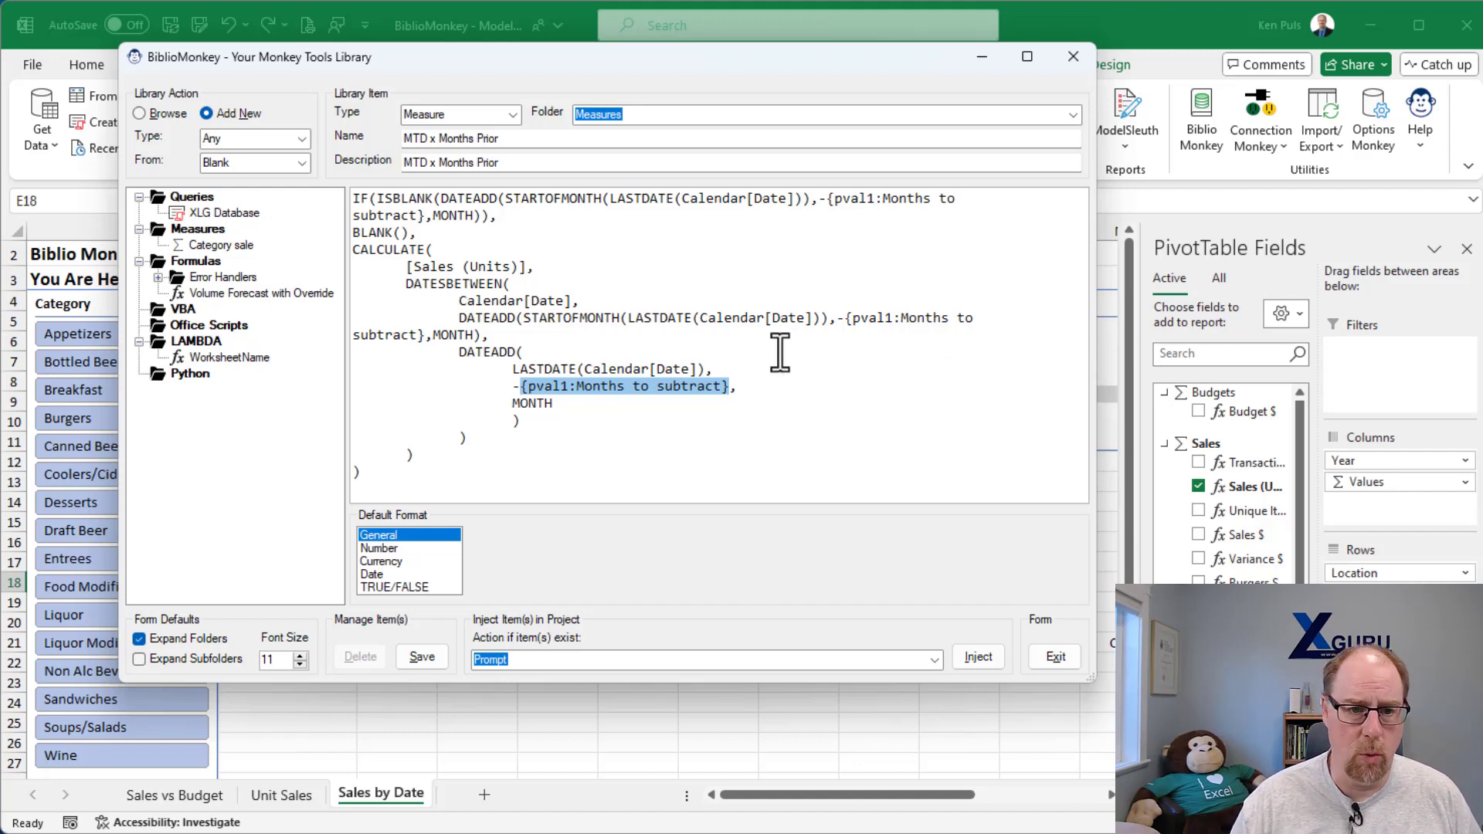
Step: Replace Sales (Units) inside the CALCULATE brackets with a new Measure prompt reading "Enter base measure"
drag(413, 266, 533, 266)
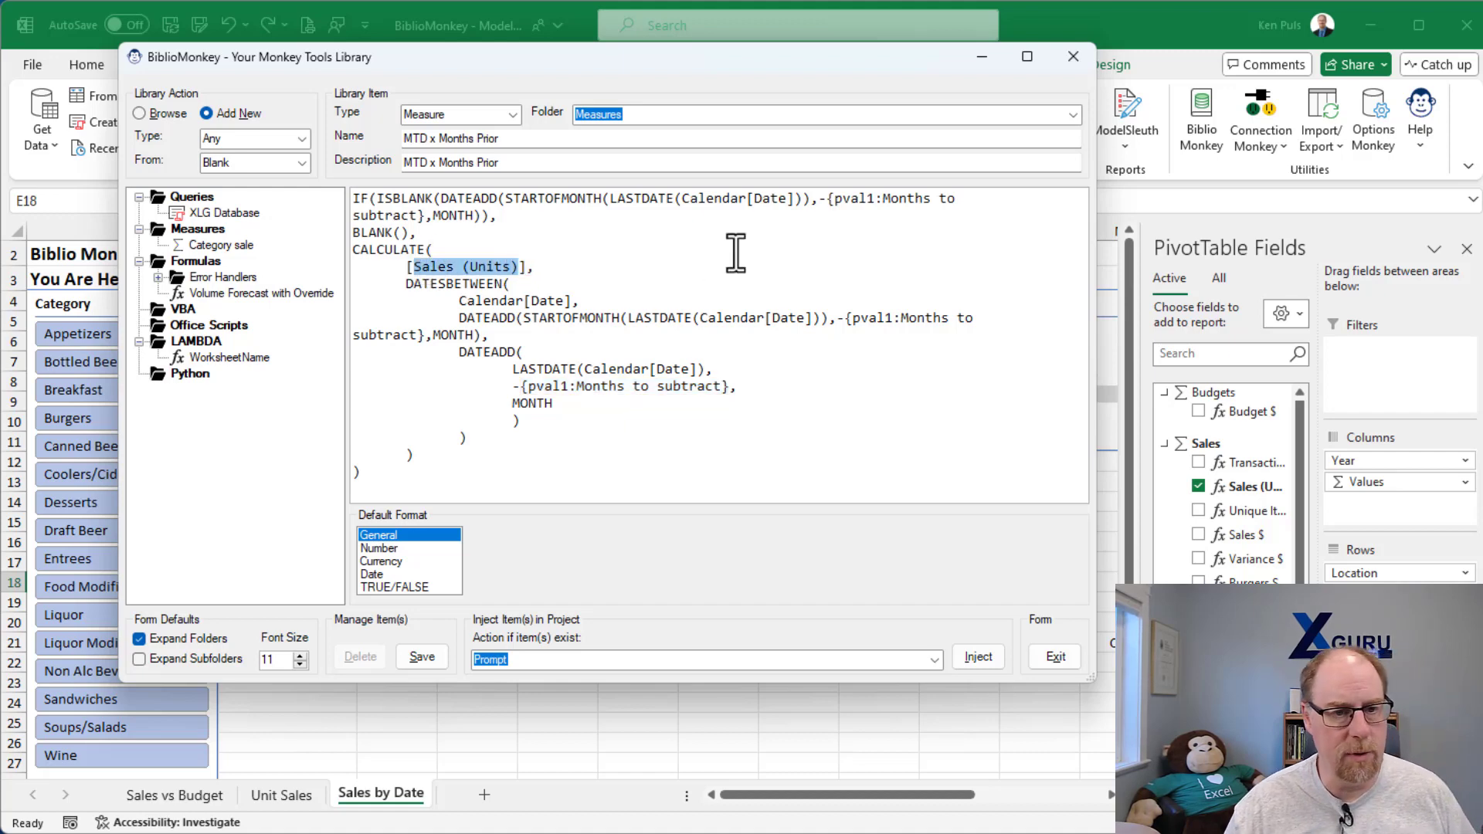
right_click(457, 267)
mouse_move(504, 272)
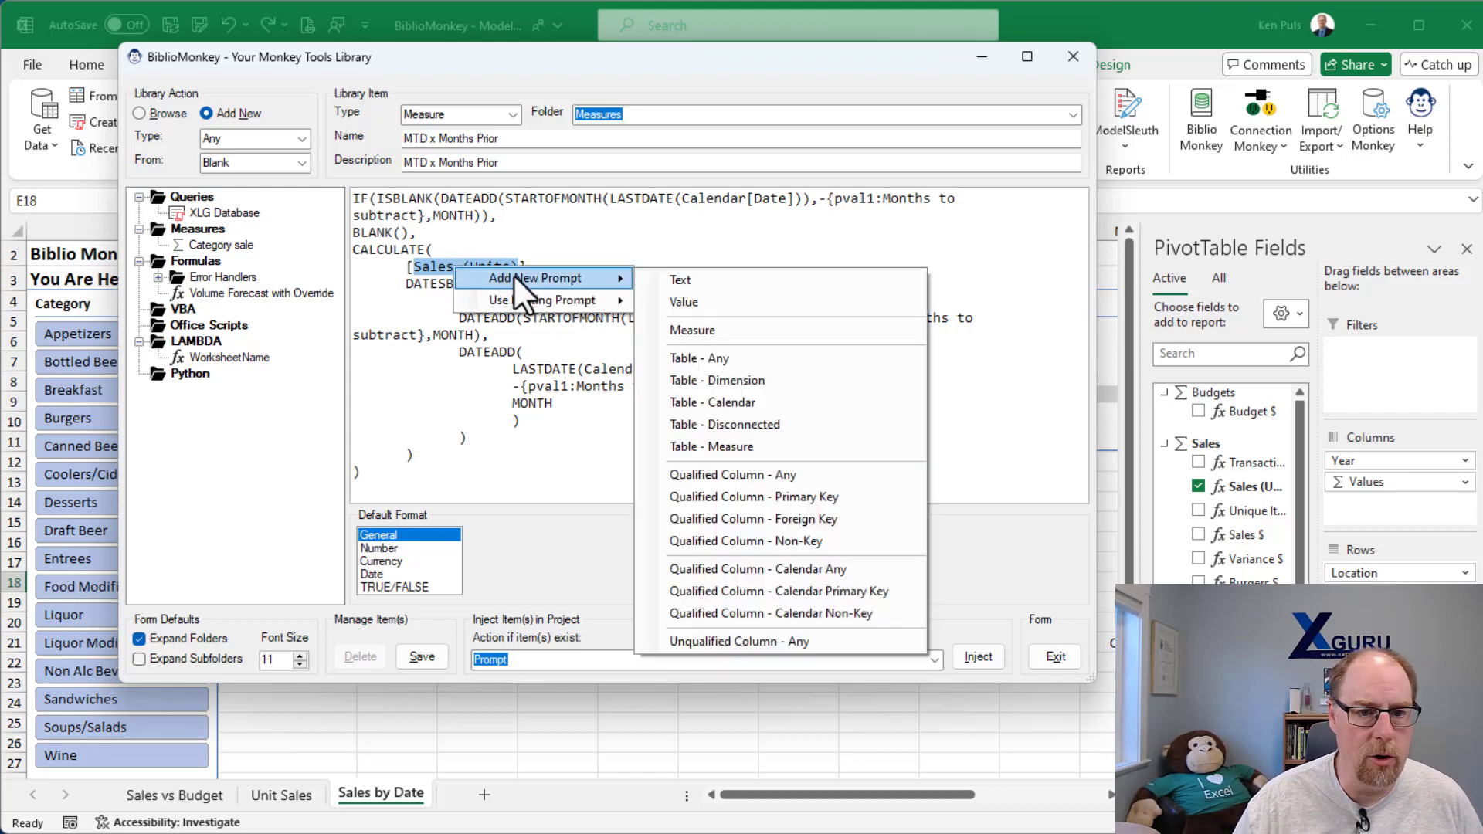
click(693, 328)
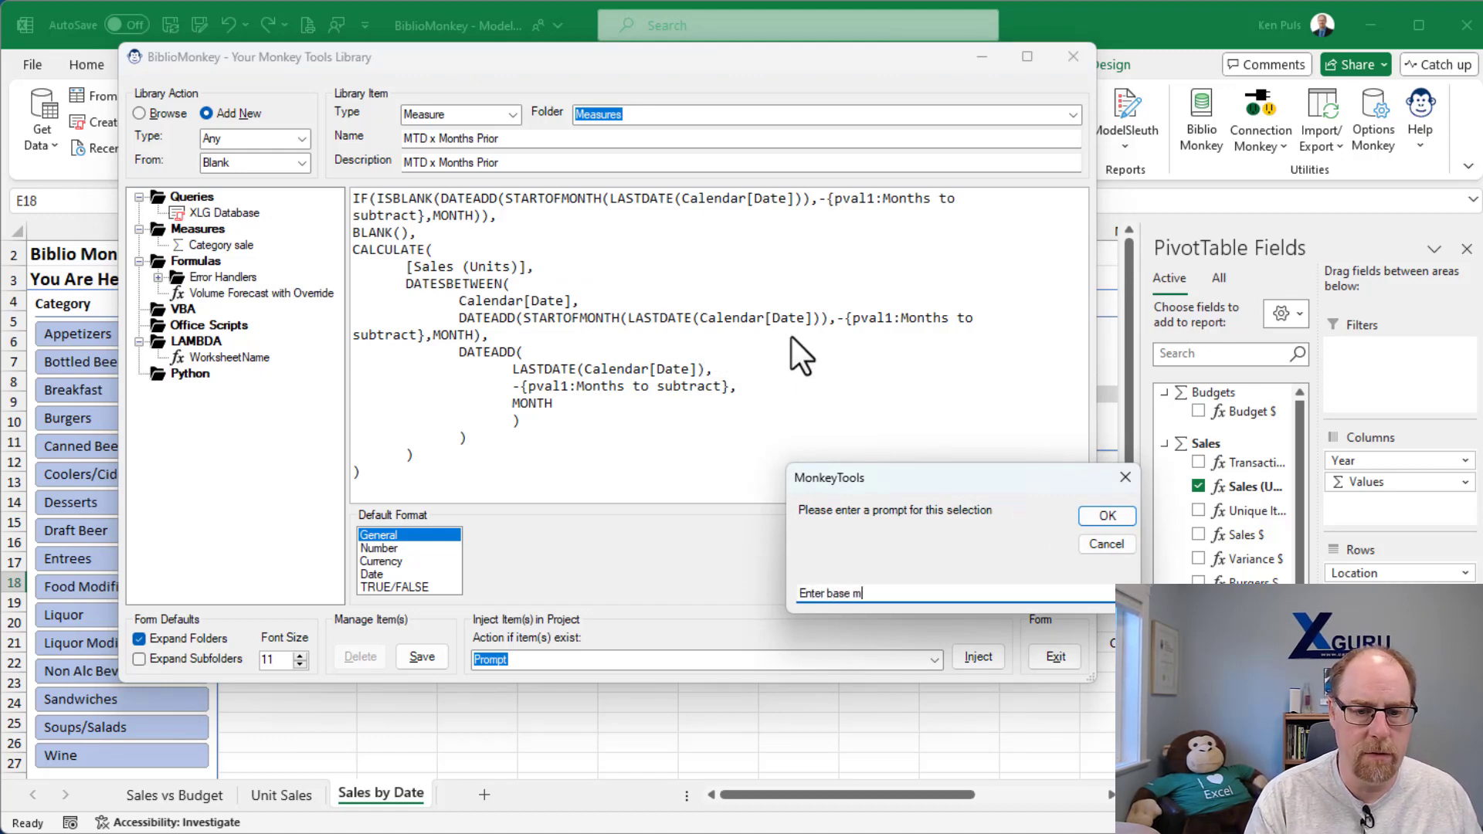
click(1096, 519)
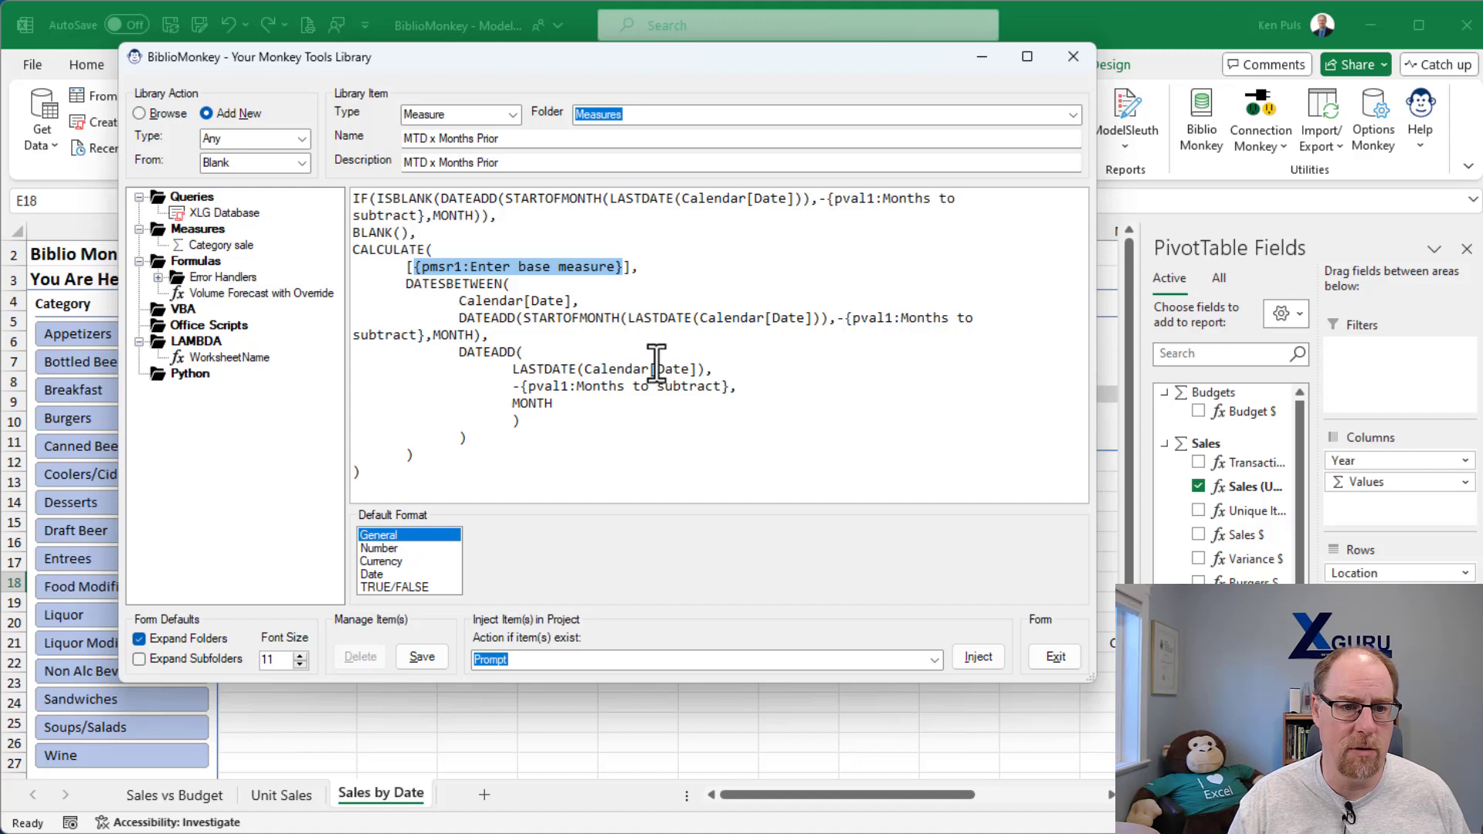
Step: Replace Calendar[Date] in the ISBLANK line with a new Qualified Column - Calendar Primary Key prompt reading "Select calendar primary key"
drag(681, 199, 785, 198)
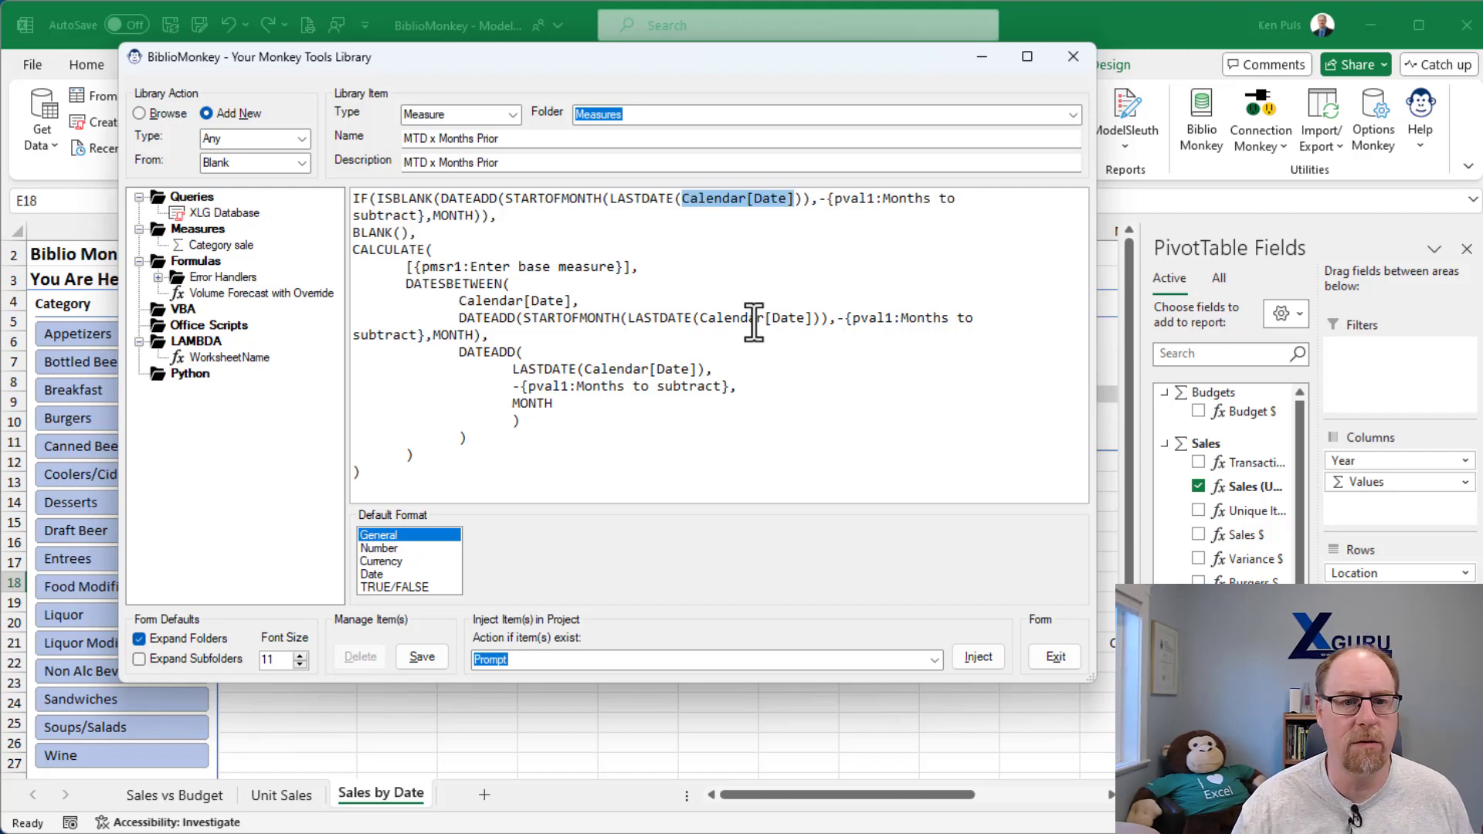
right_click(690, 199)
mouse_move(729, 207)
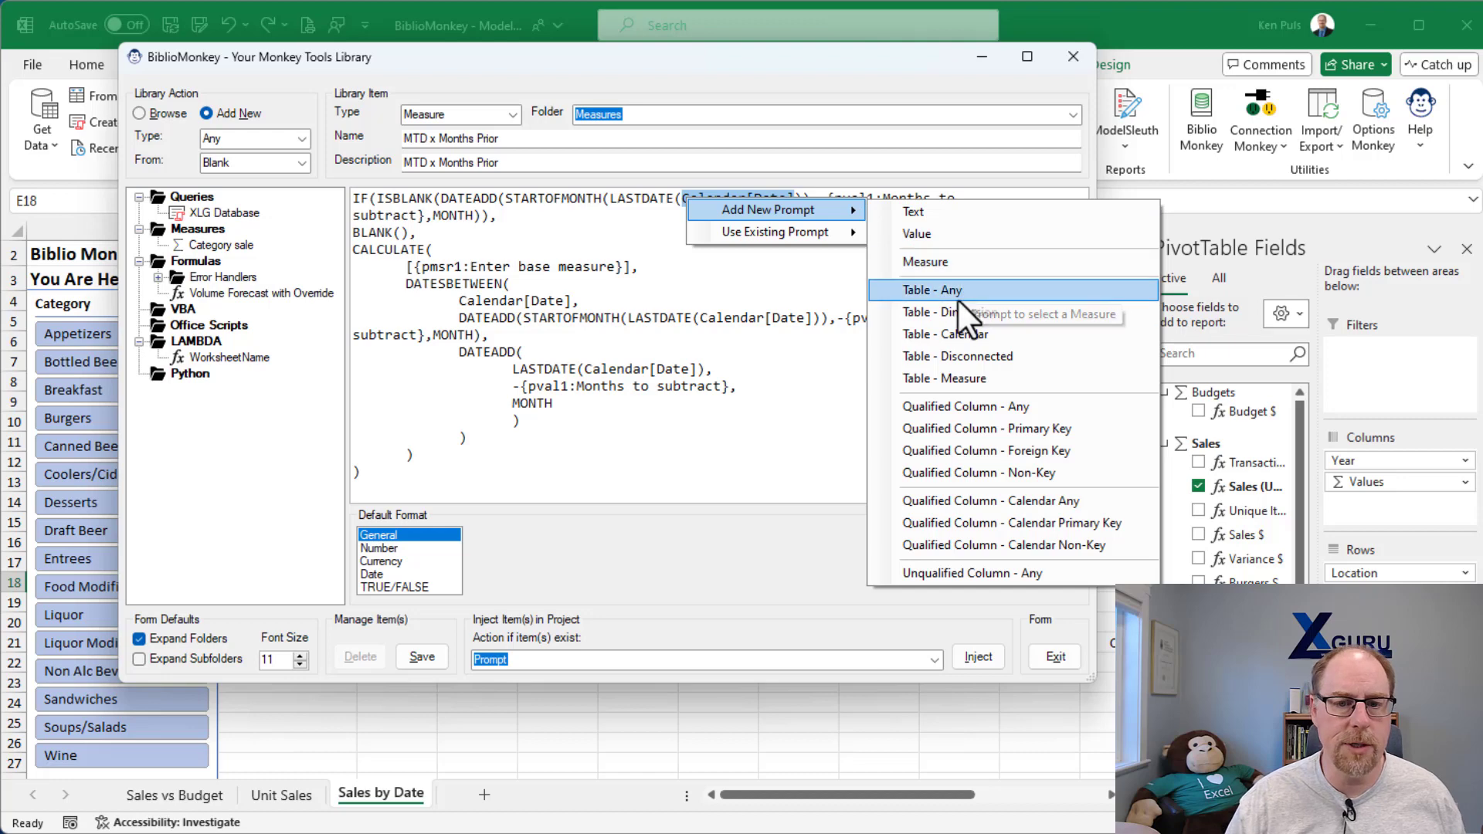
click(874, 522)
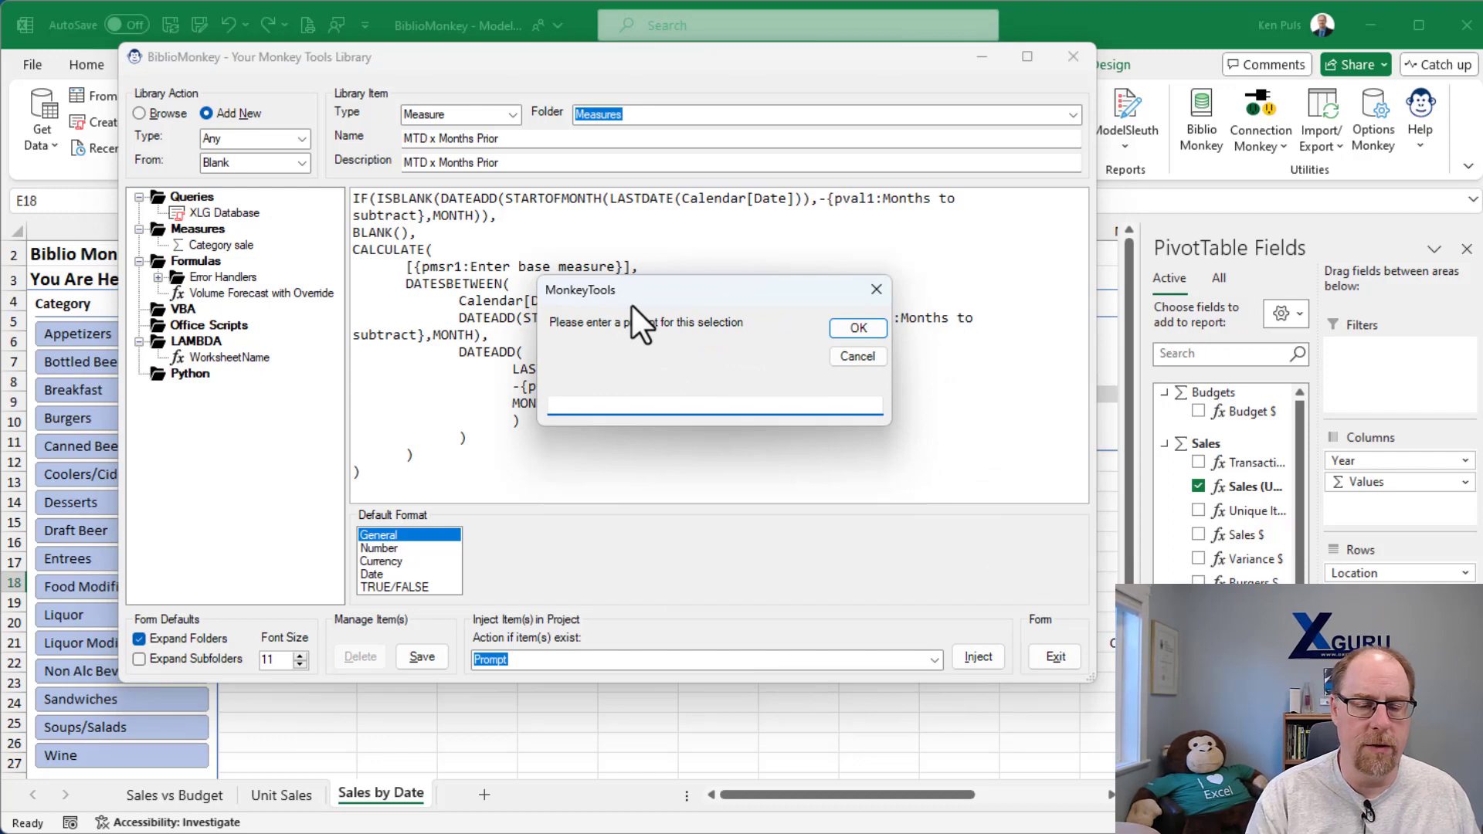
text(Select calendar primr)
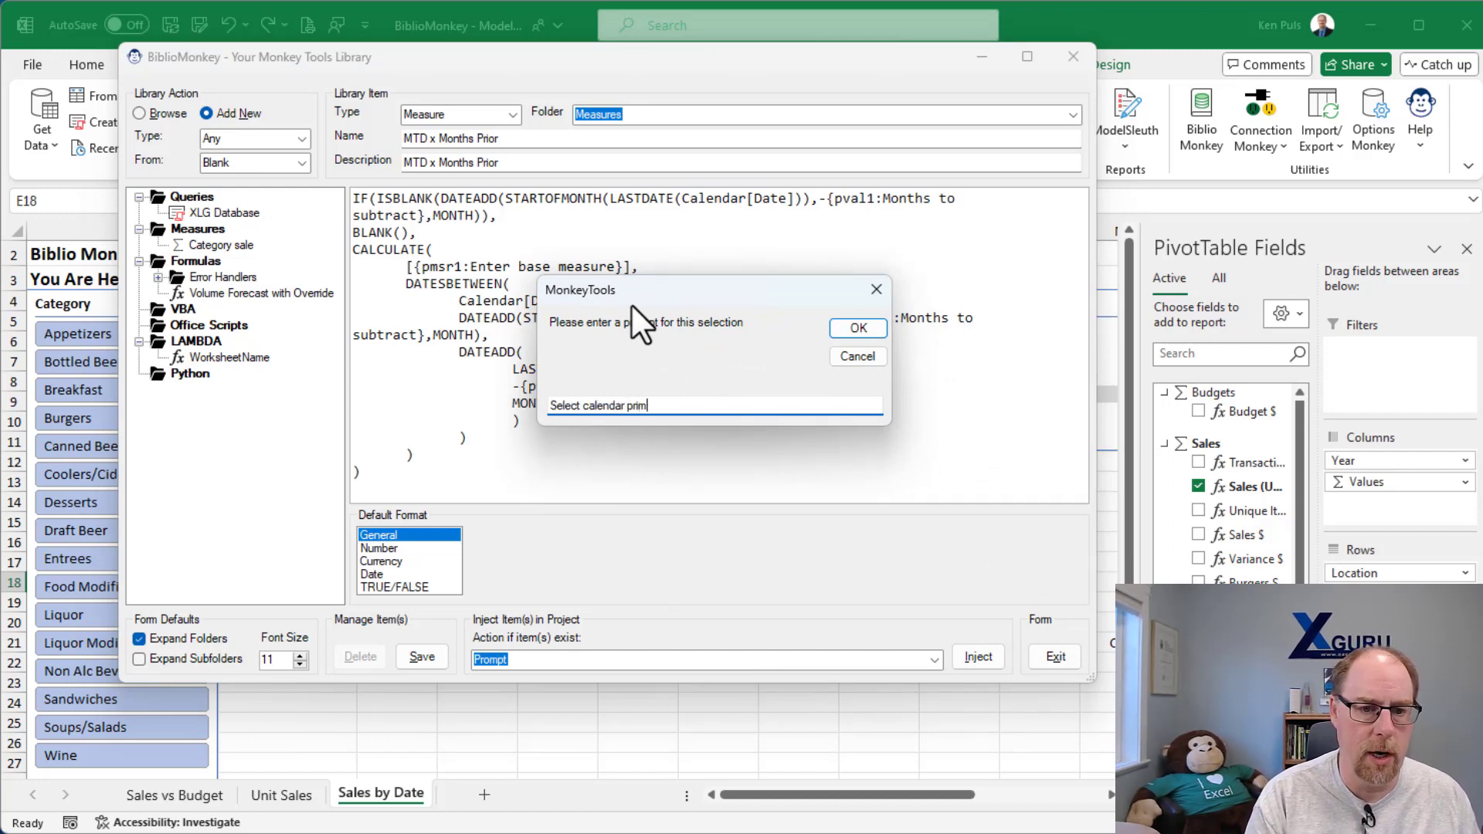
key(BackSpace)
key(BackSpace)
text(mary key)
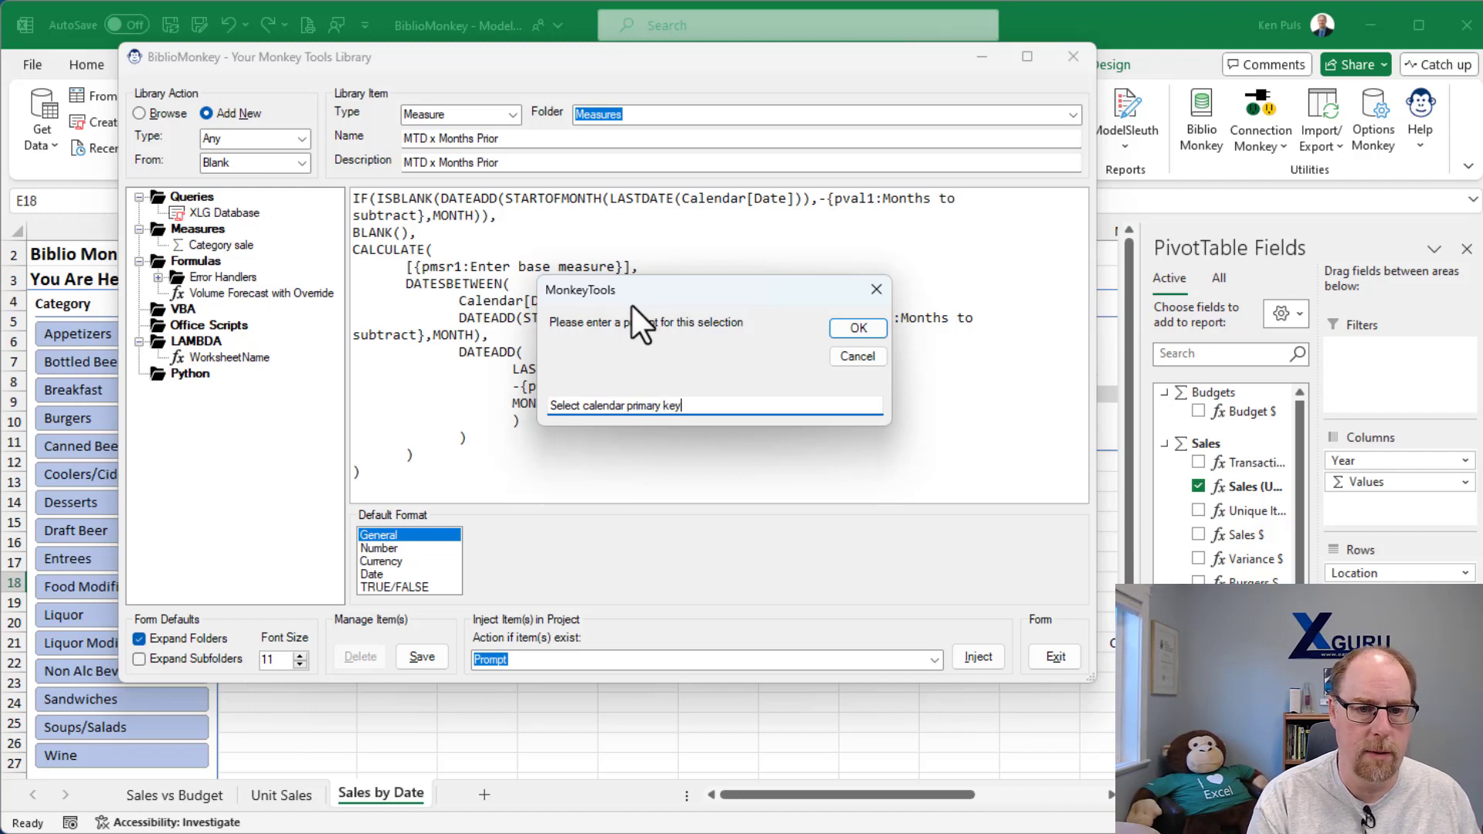
click(844, 330)
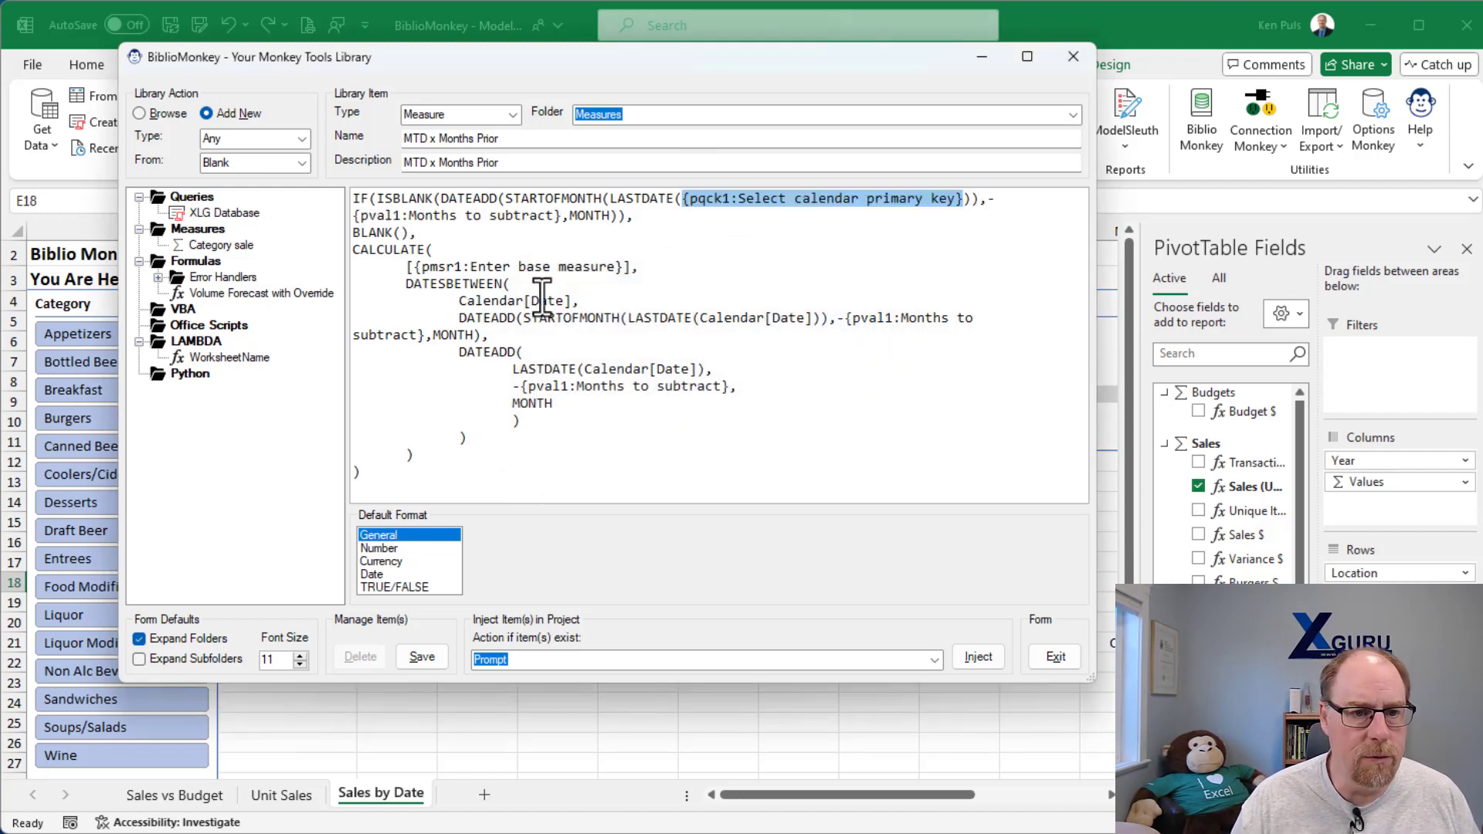
Step: Replace Calendar[Date] in DATESBETWEEN's first argument with the existing "Select calendar primary key" prompt
click(461, 305)
drag(461, 303, 568, 301)
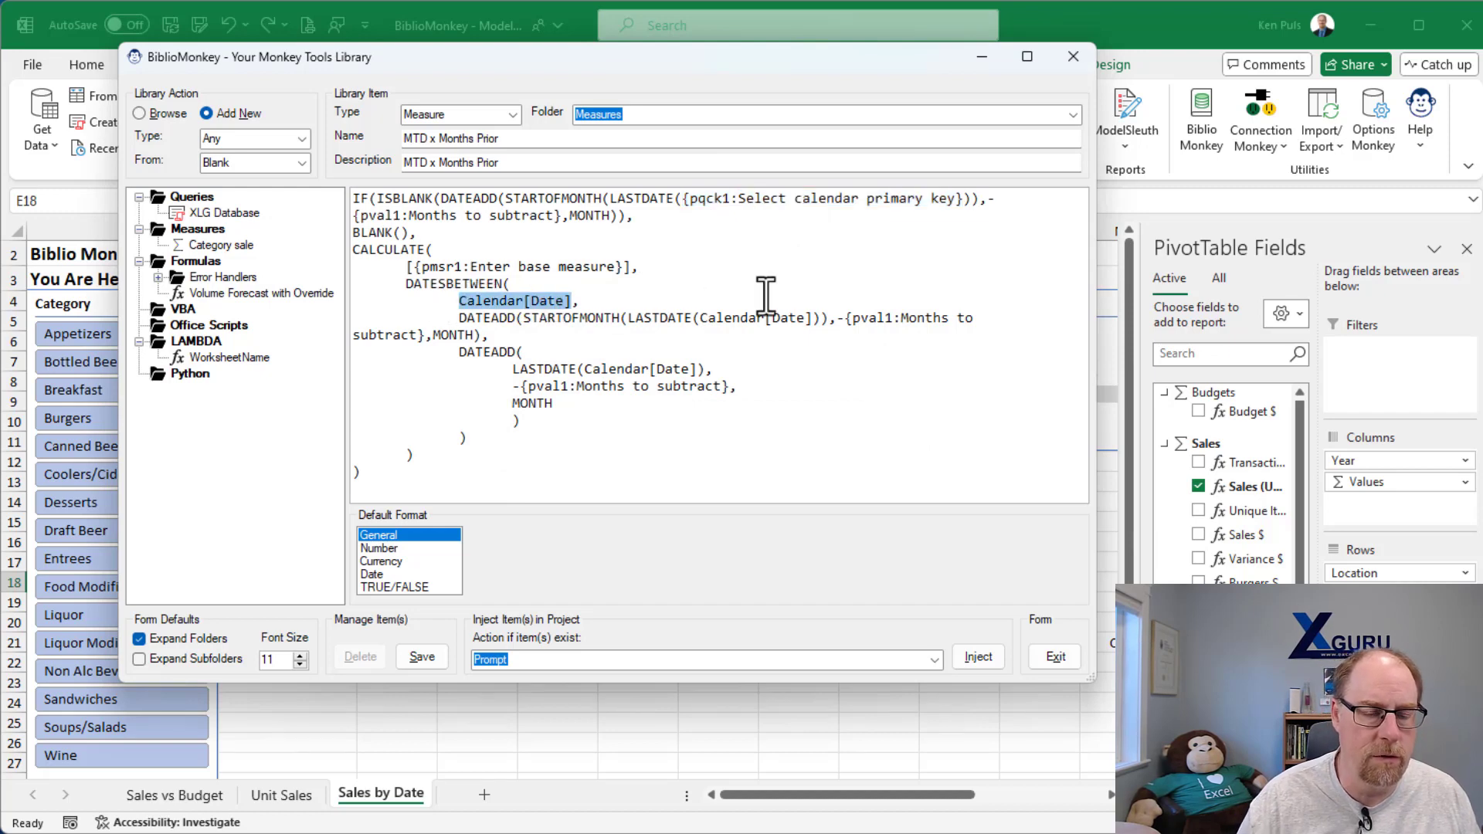
right_click(492, 298)
mouse_move(576, 327)
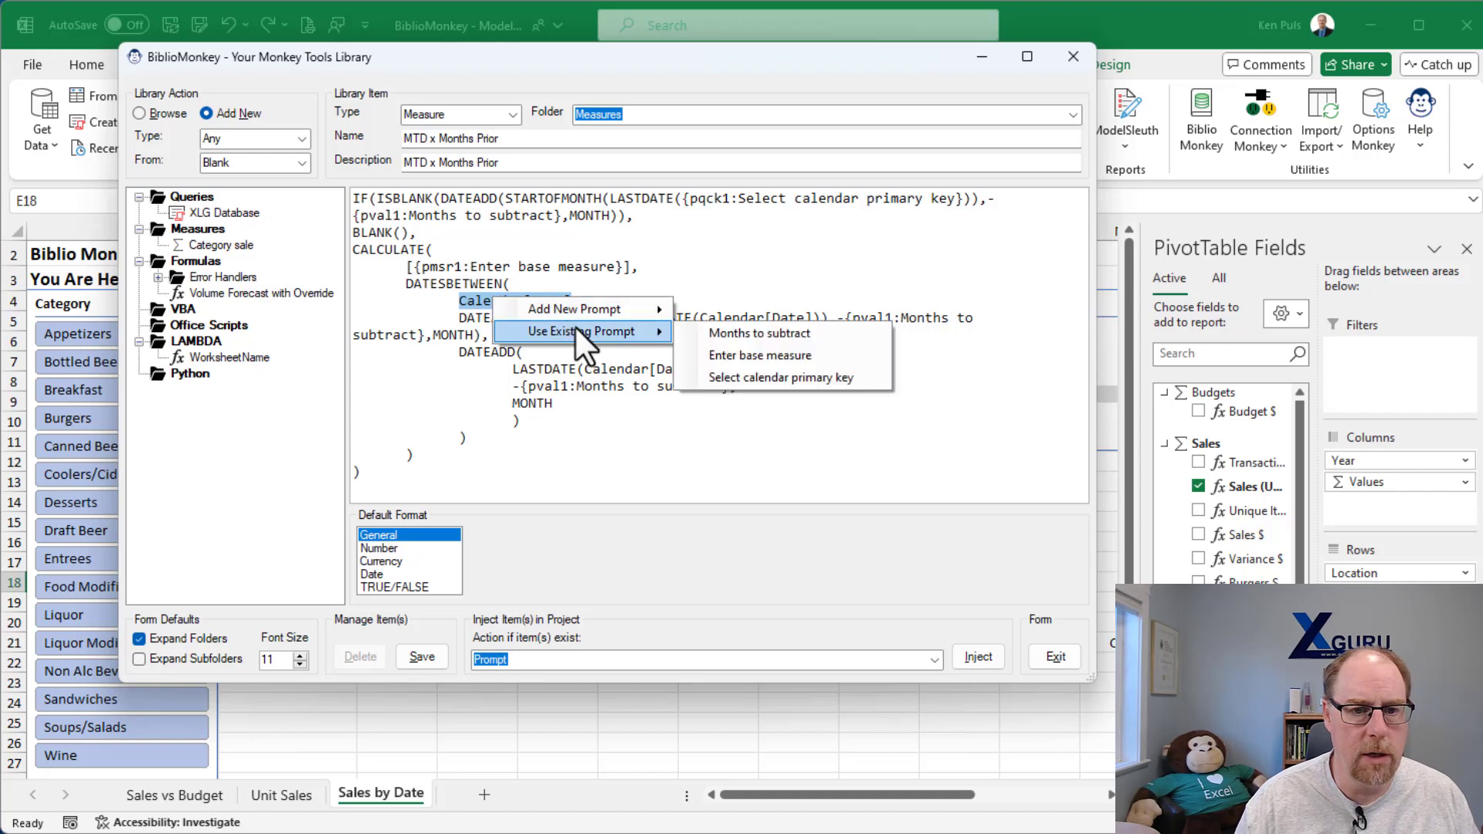
click(754, 377)
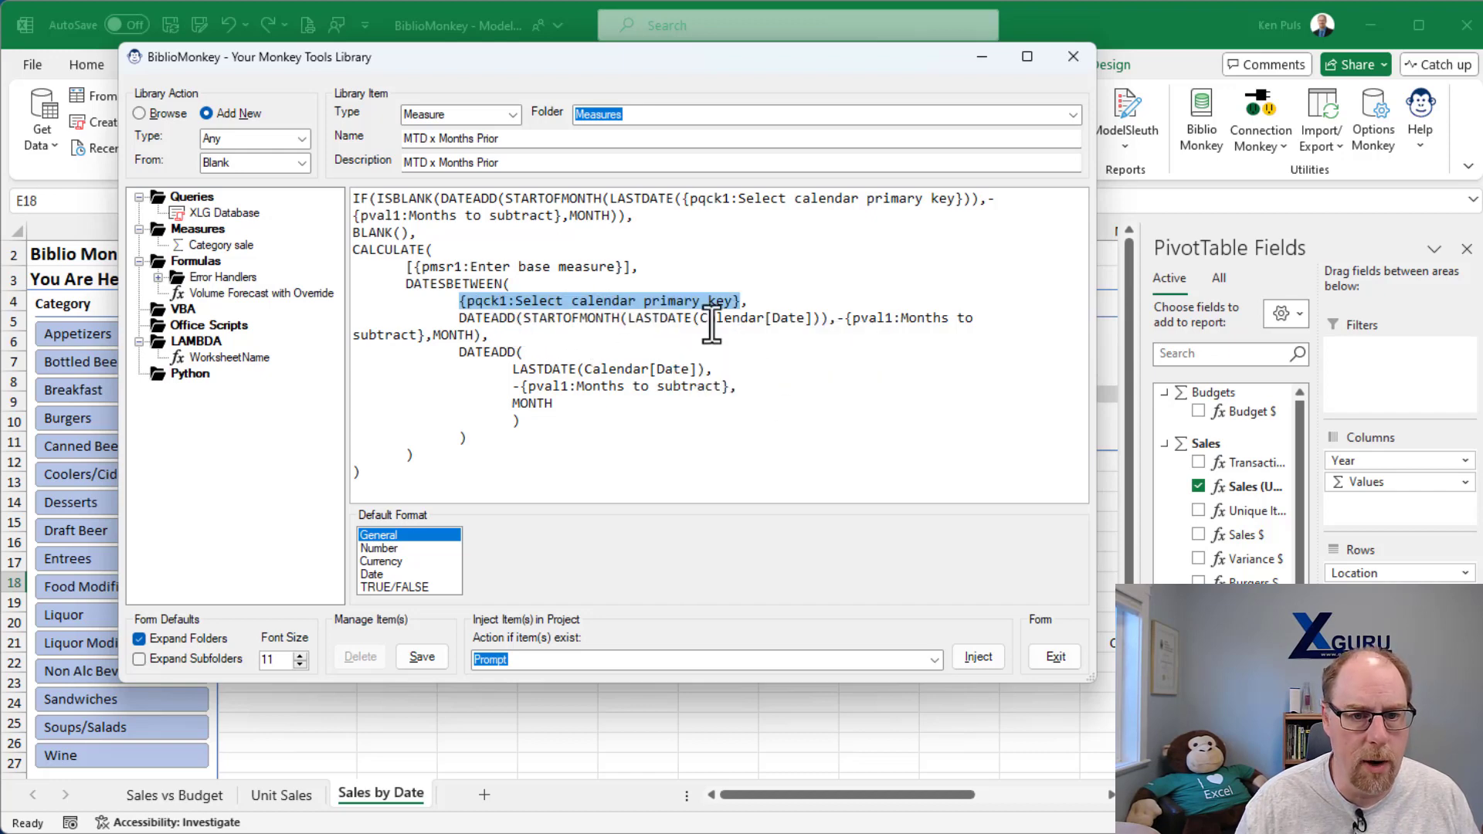
Step: Replace Calendar[Date] in the two remaining LASTDATE calls with the existing "Select calendar primary key" prompt
drag(700, 317, 813, 319)
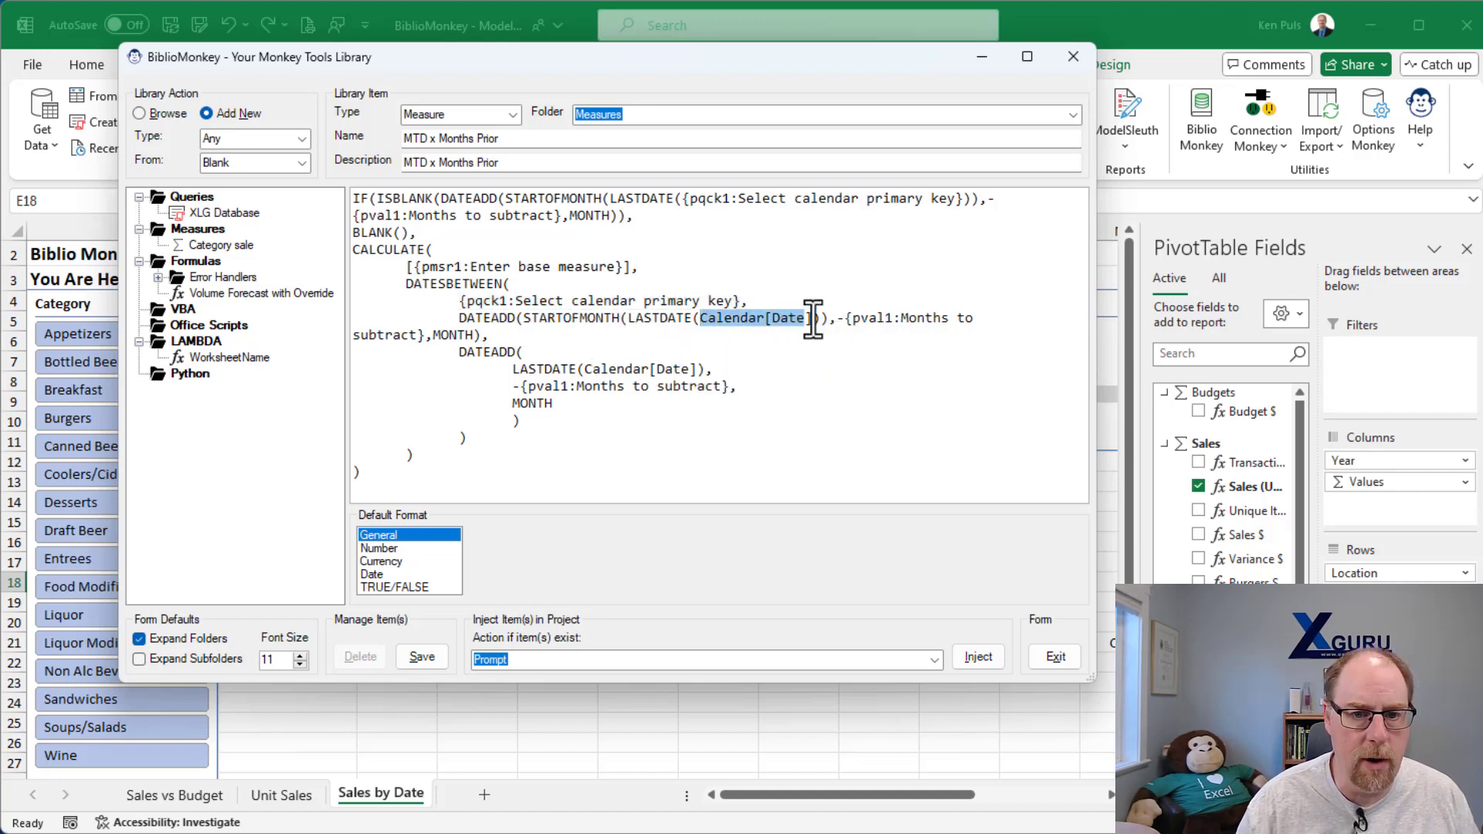
right_click(752, 317)
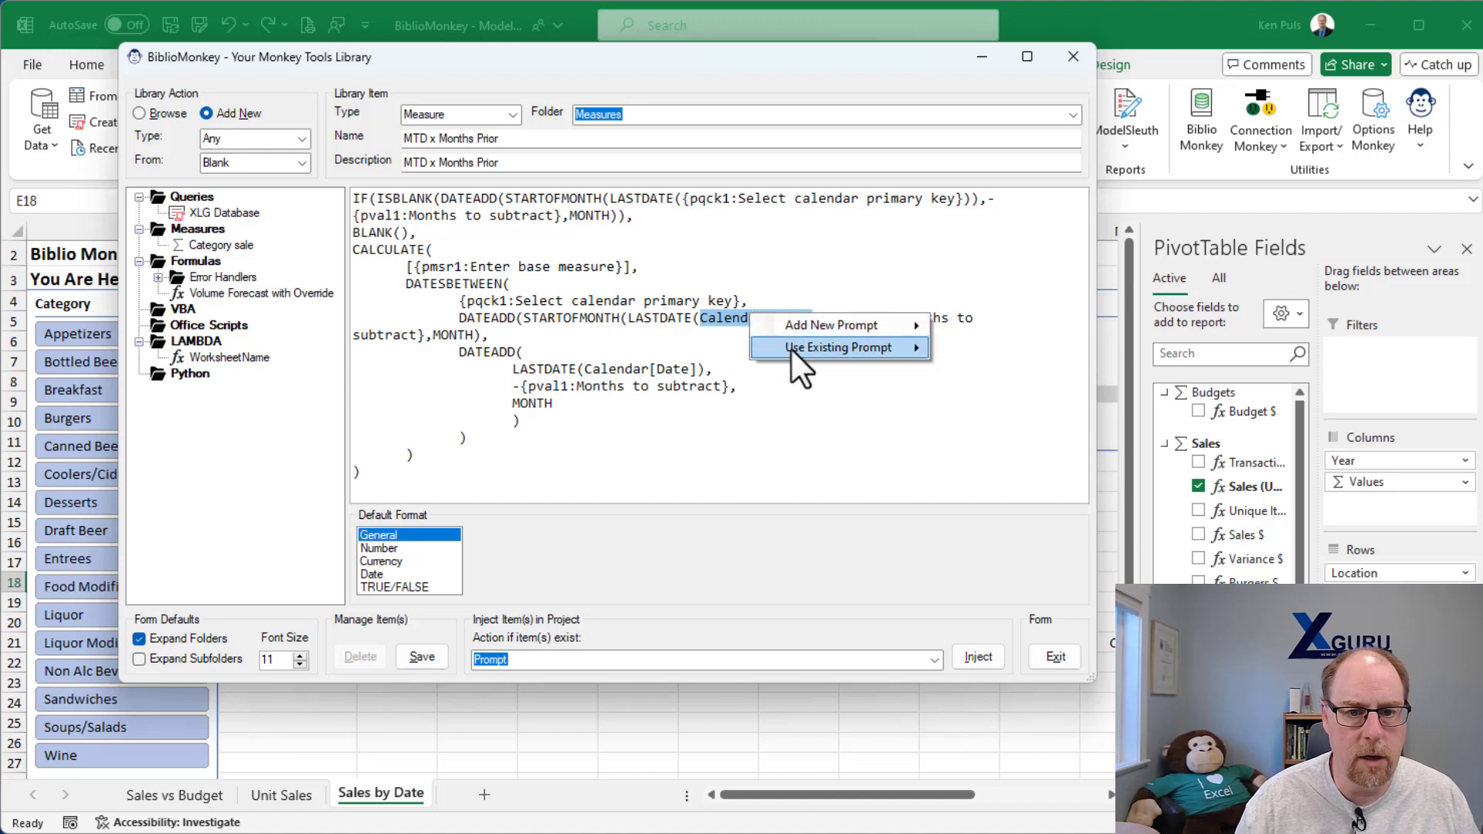
mouse_move(791, 348)
click(996, 393)
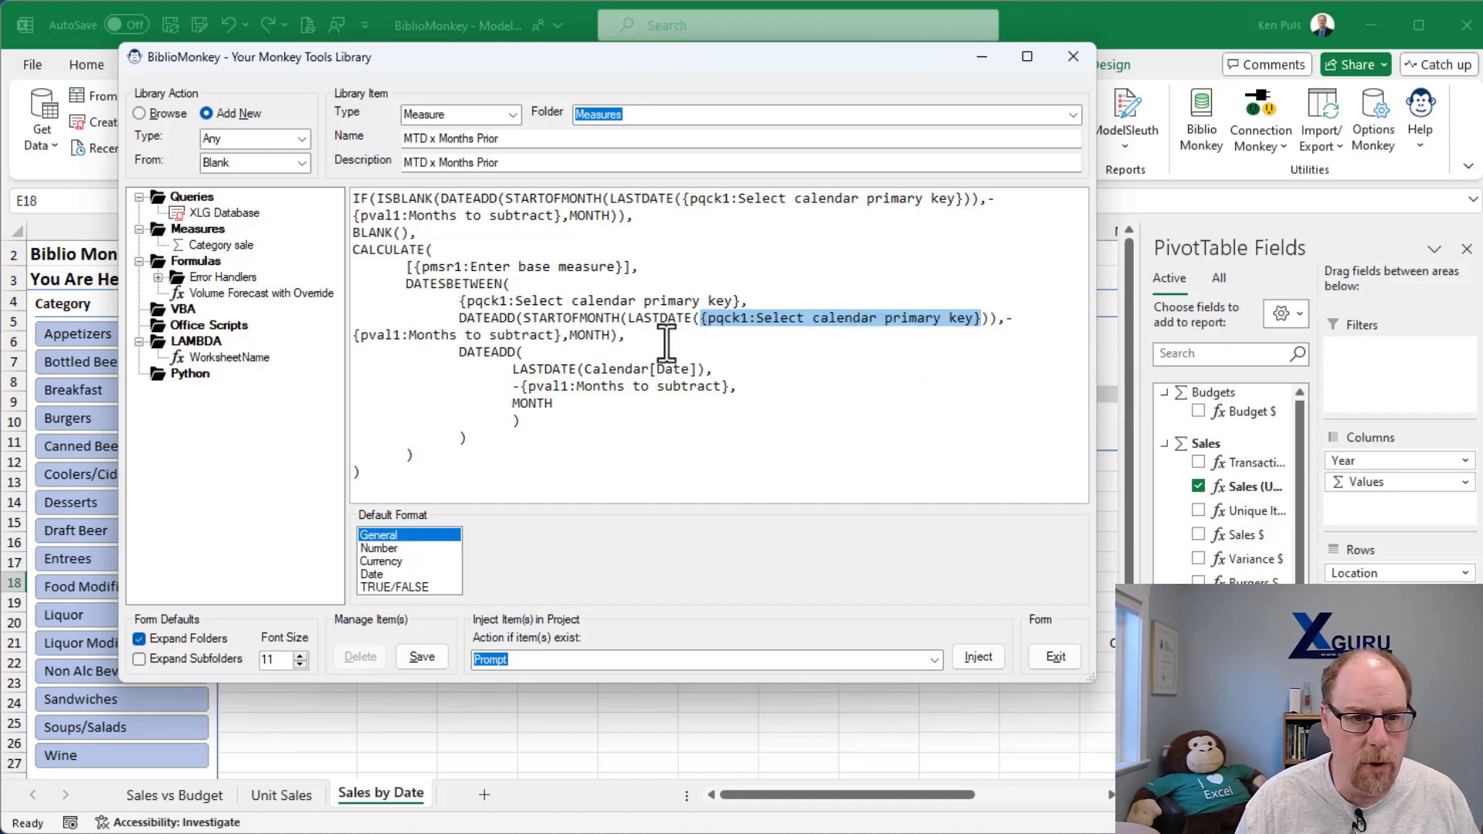
drag(585, 370, 694, 369)
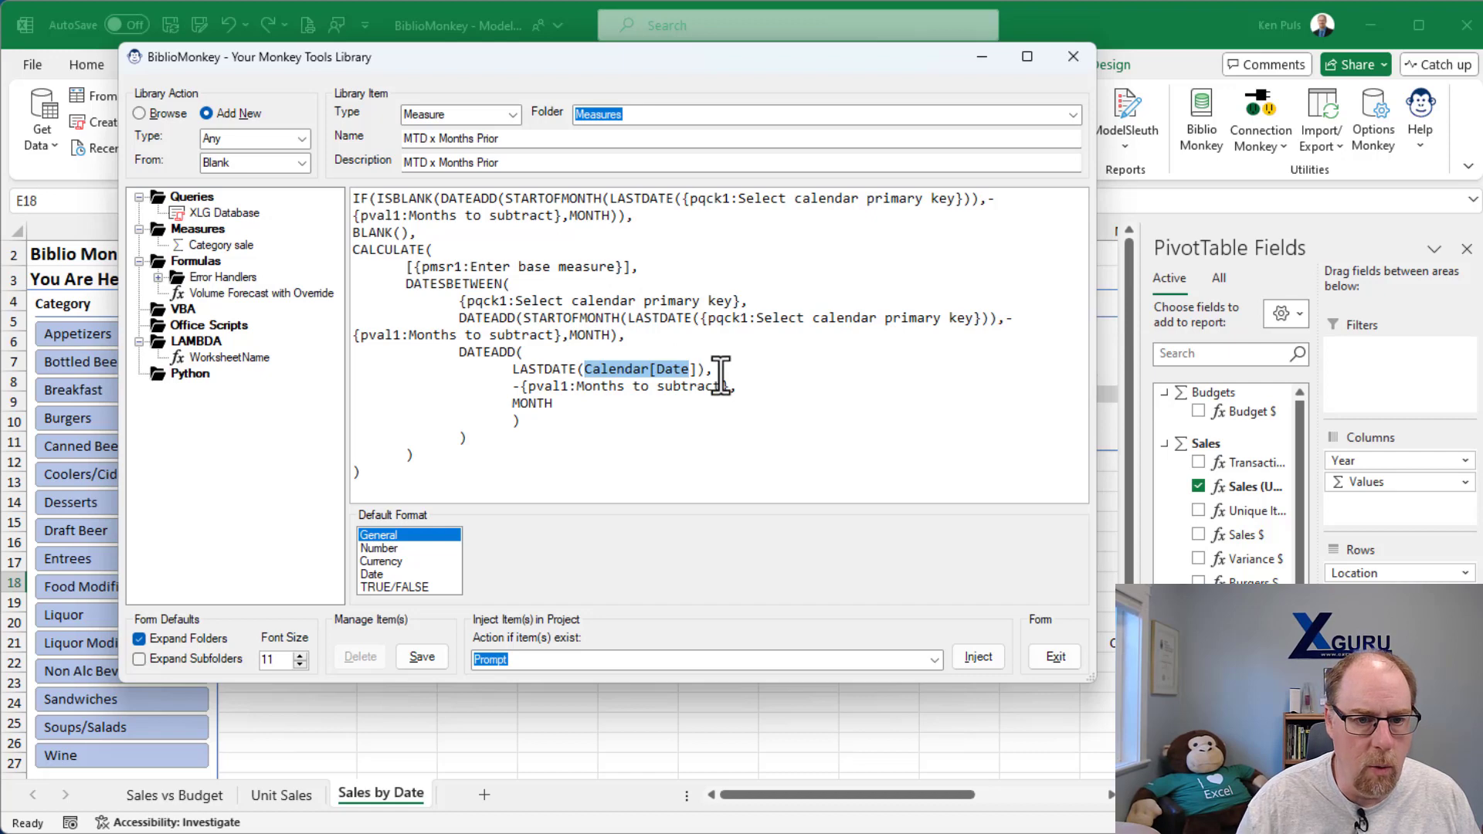
right_click(661, 372)
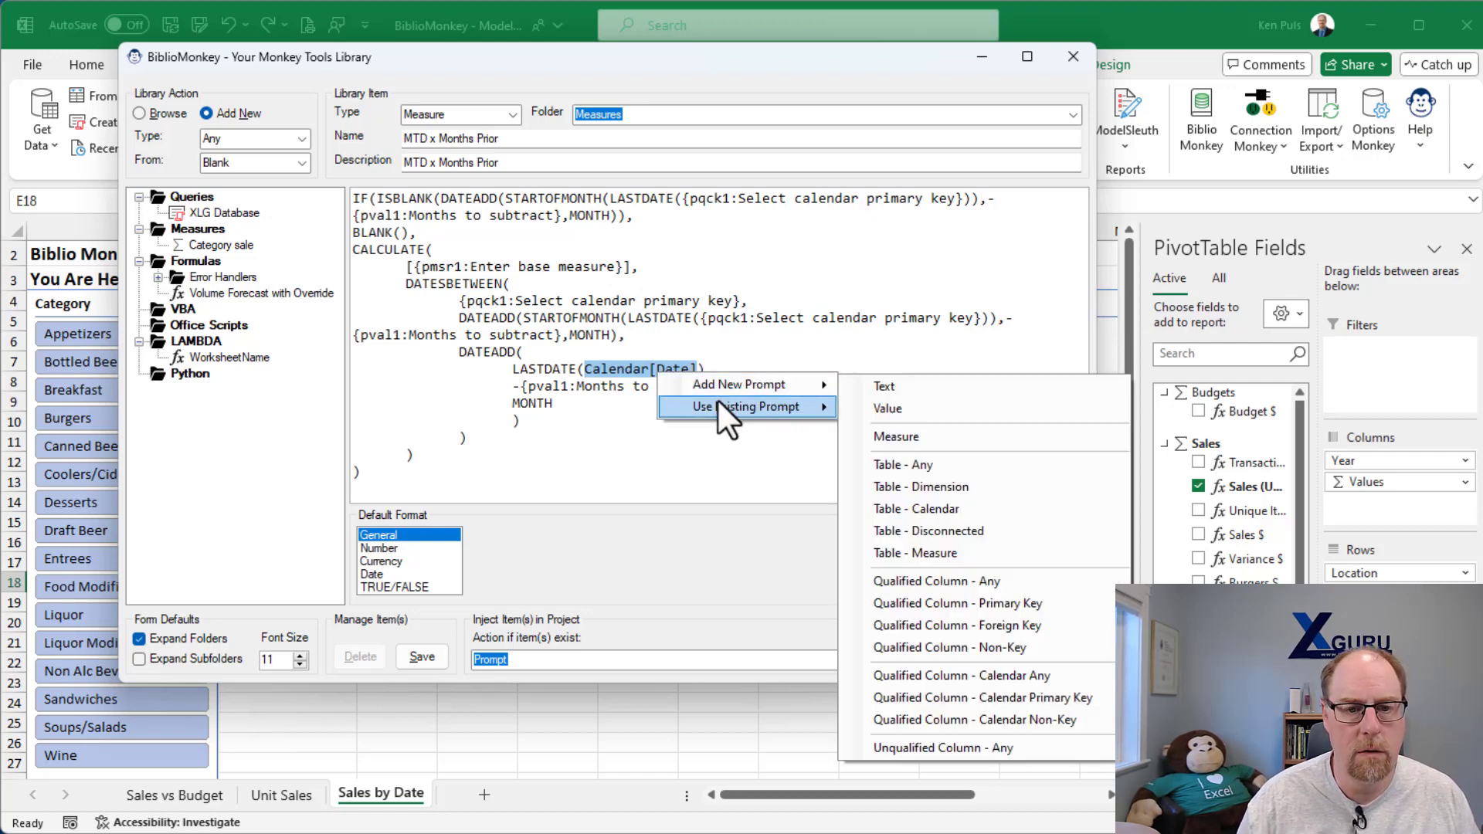
mouse_move(717, 400)
click(882, 453)
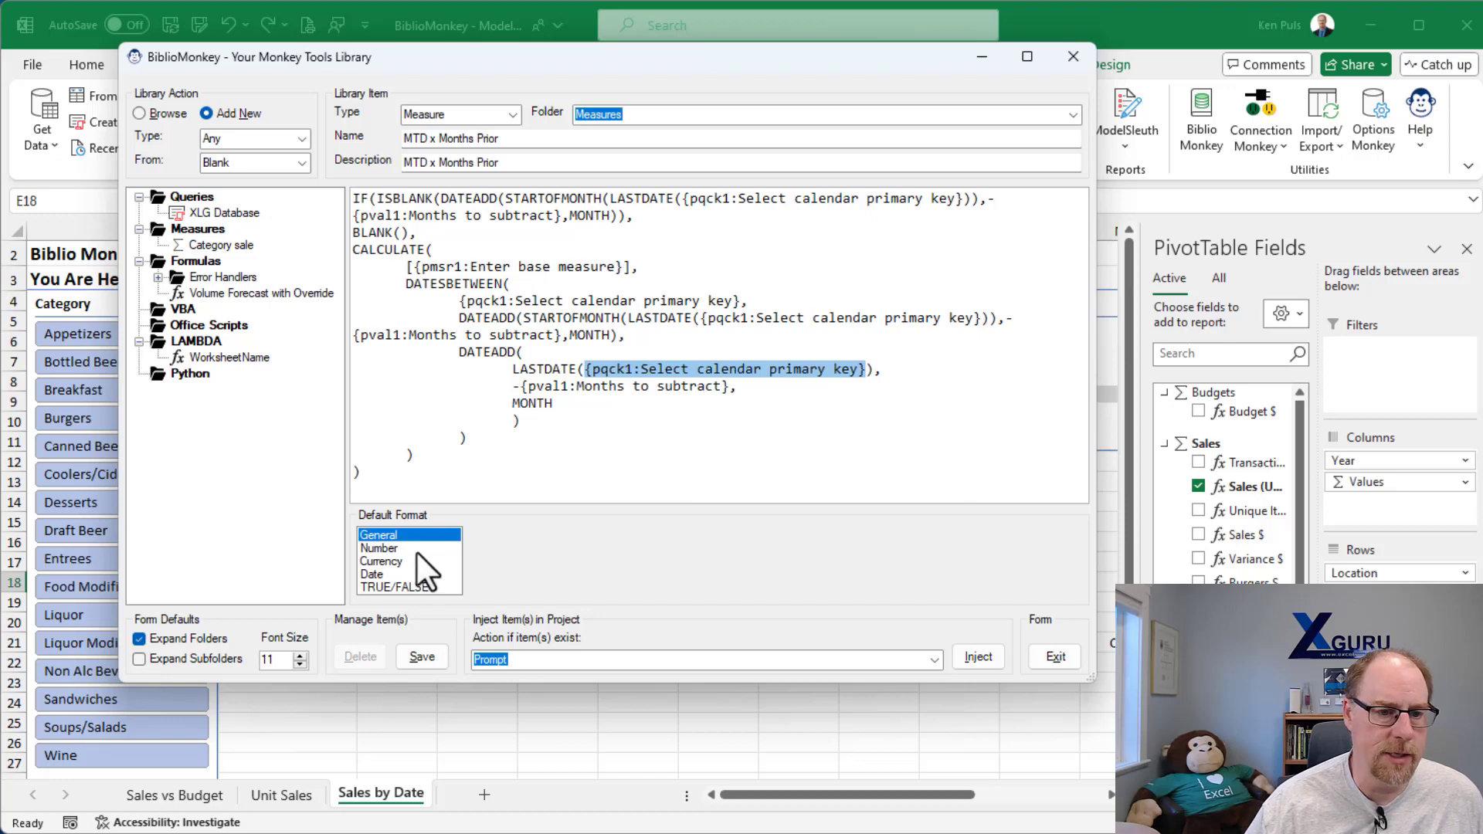
Step: Save the measure with a default format of Number, whole number with 1000 separator, and close the library after checking the saved entry
click(396, 549)
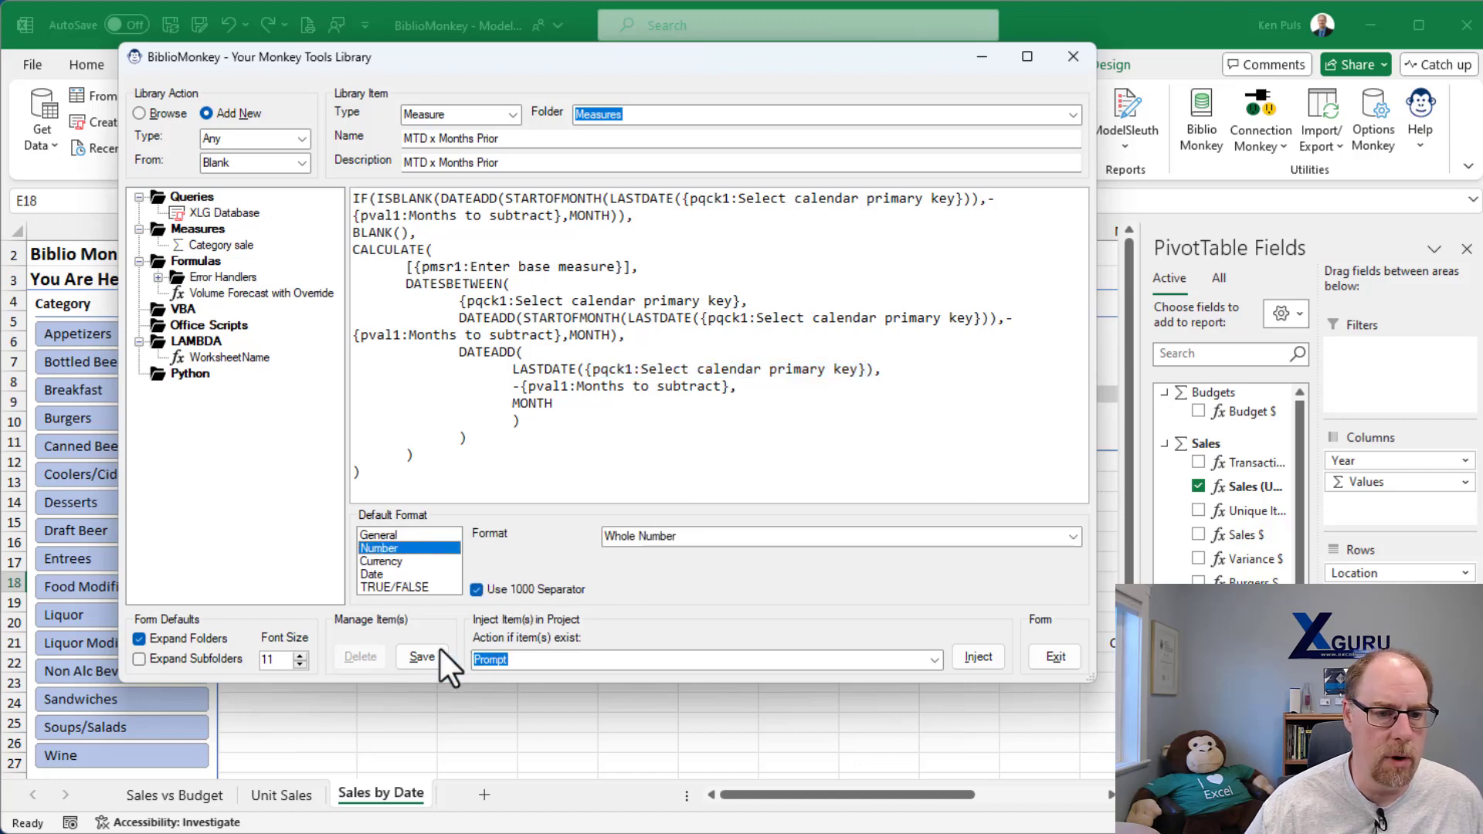
click(420, 657)
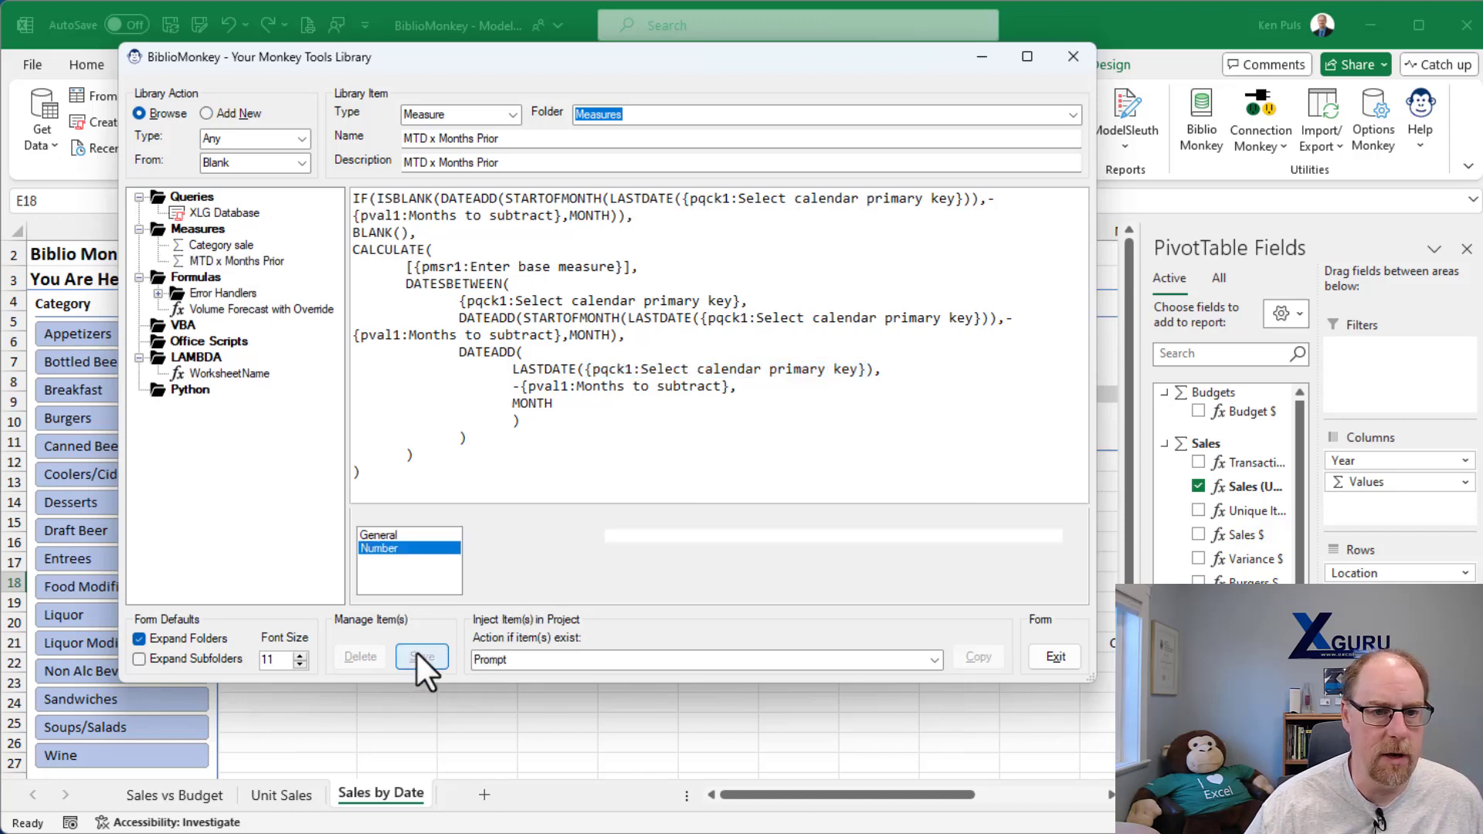
click(219, 244)
click(221, 263)
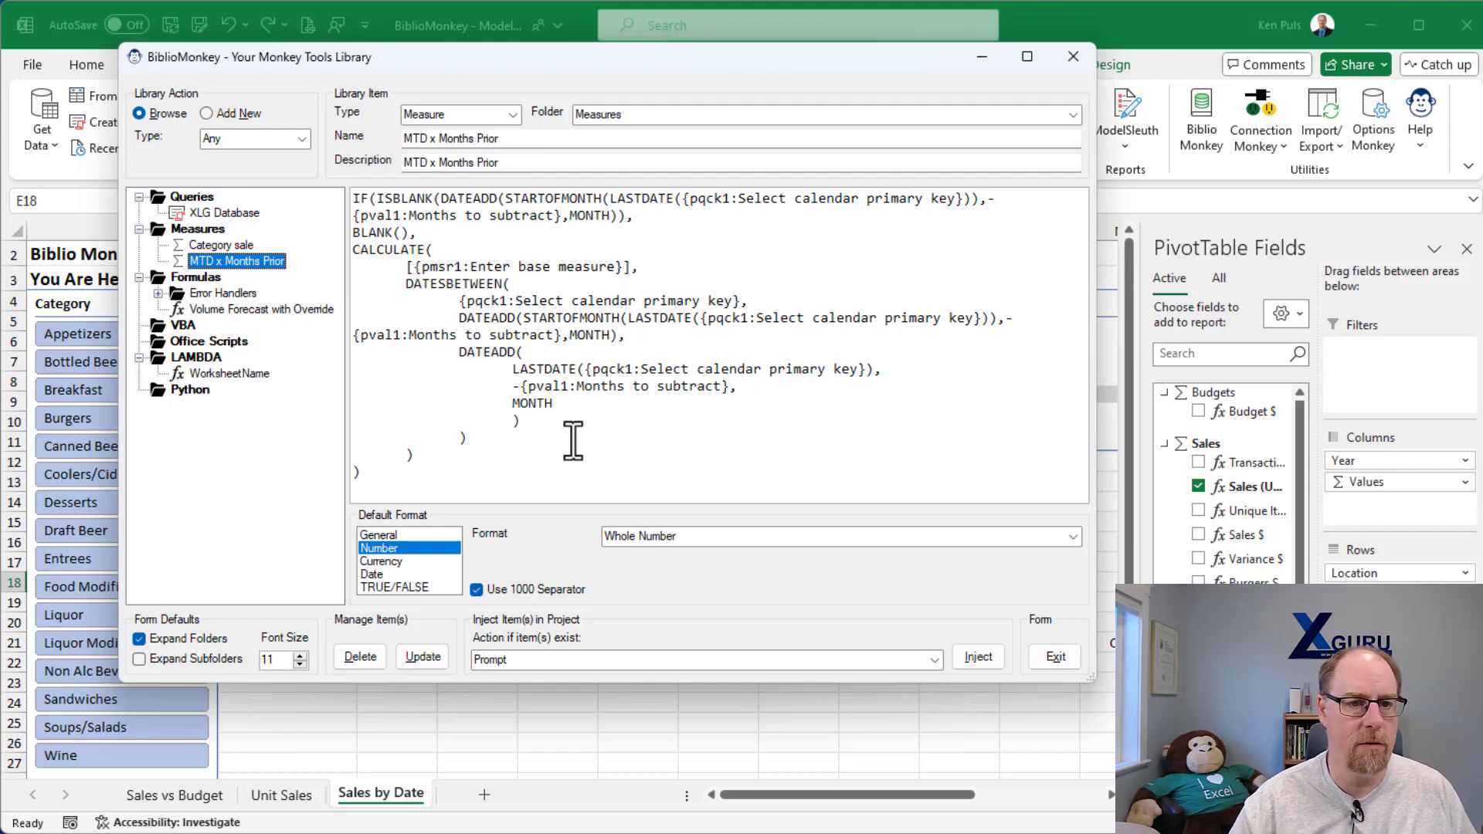
click(1054, 657)
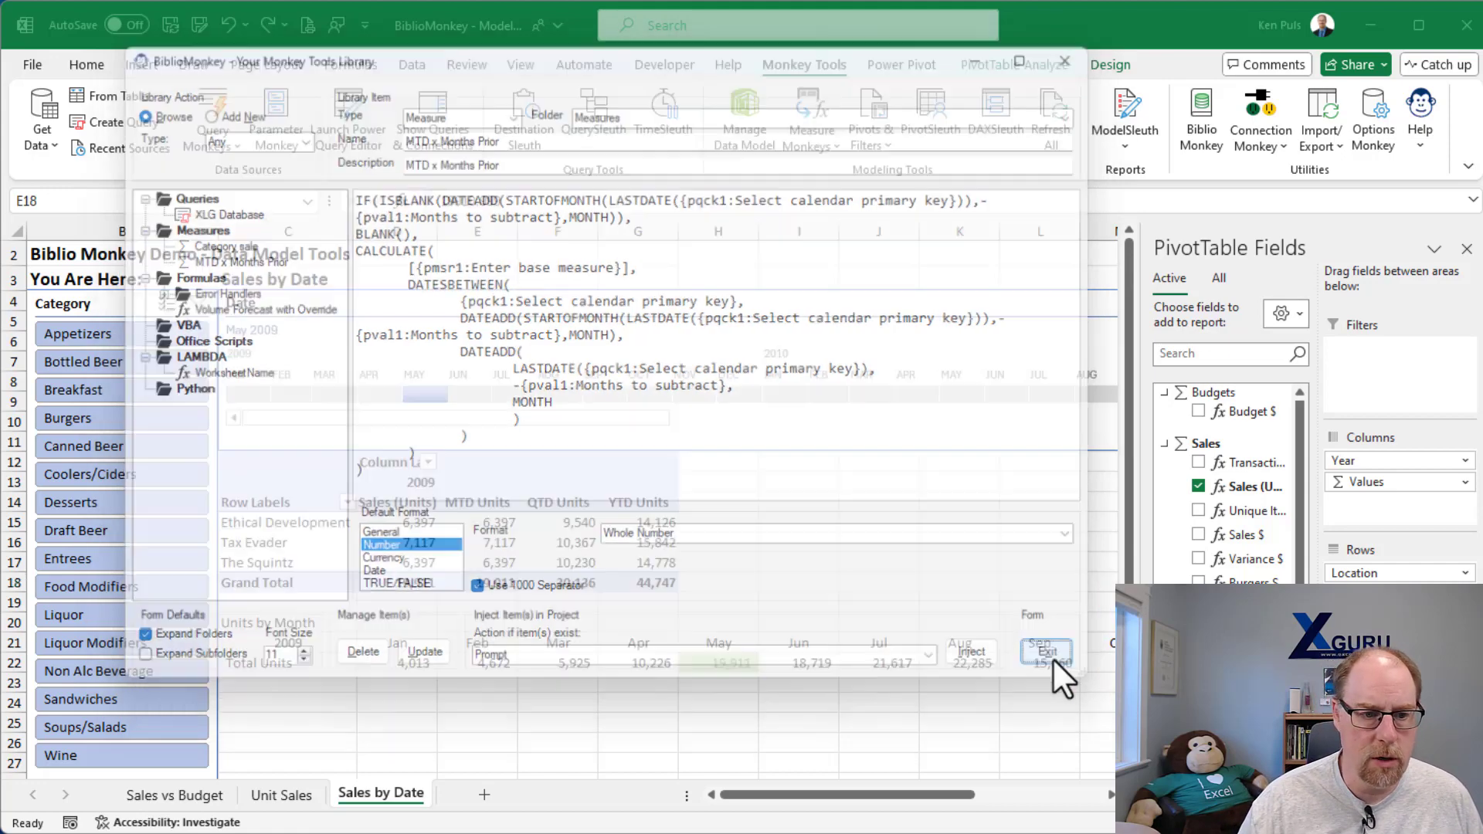
click(885, 541)
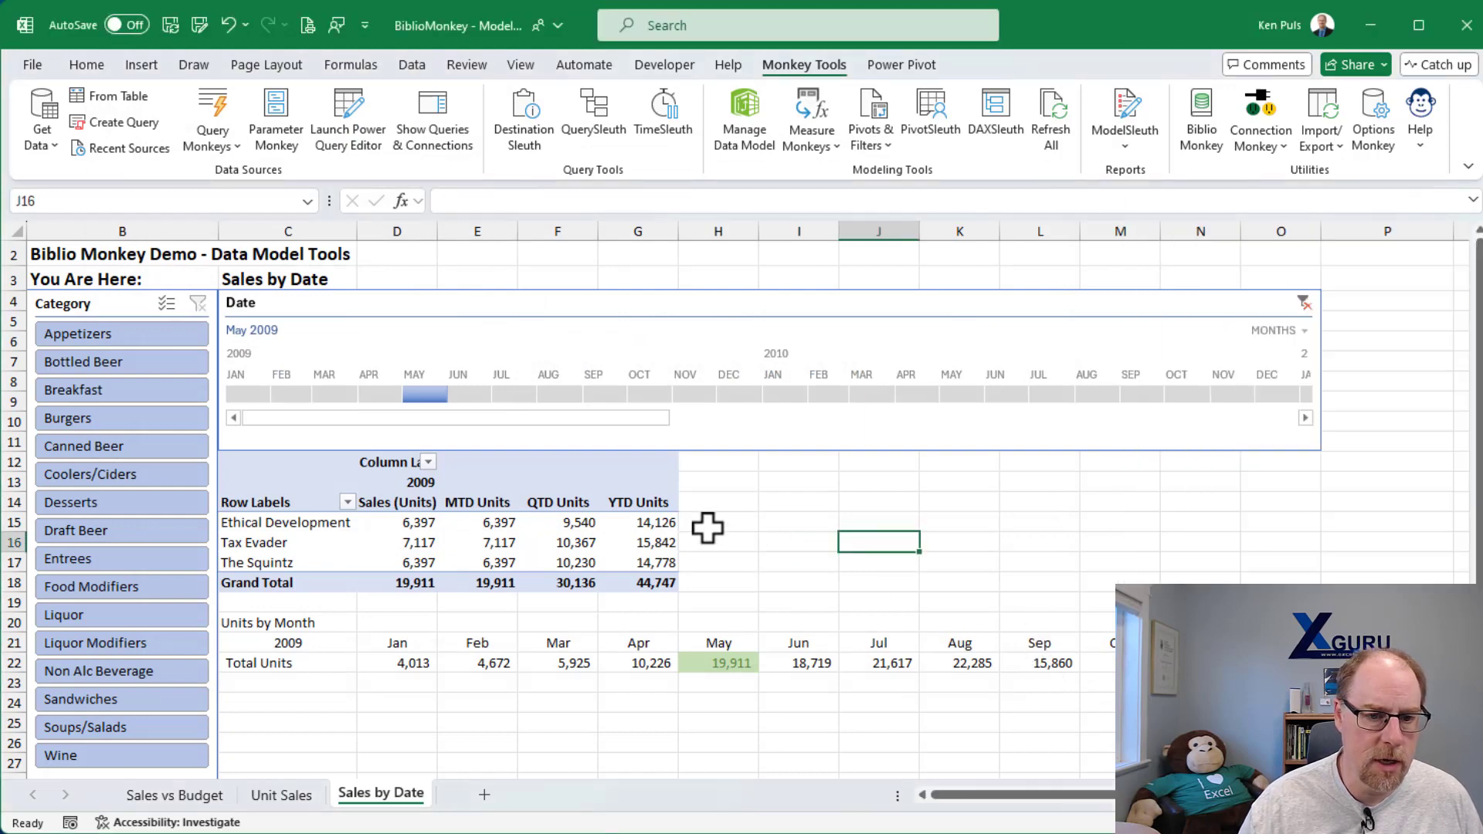
Step: Start injecting the MTD x Months Prior measure into the Sales by Date PivotTable, naming it "MTD Prior Month" and storing it on Sales
right_click(640, 523)
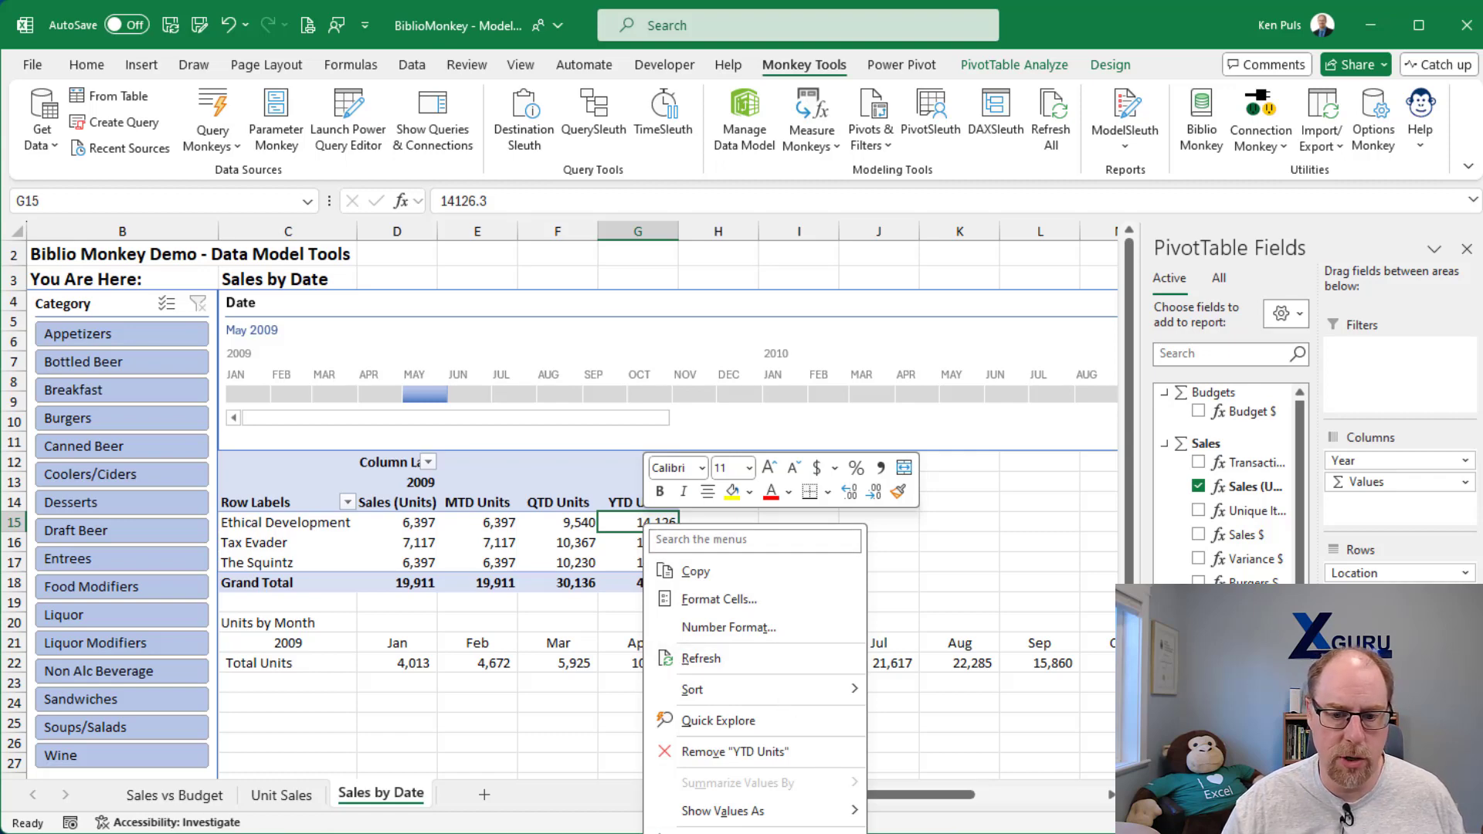
click(755, 833)
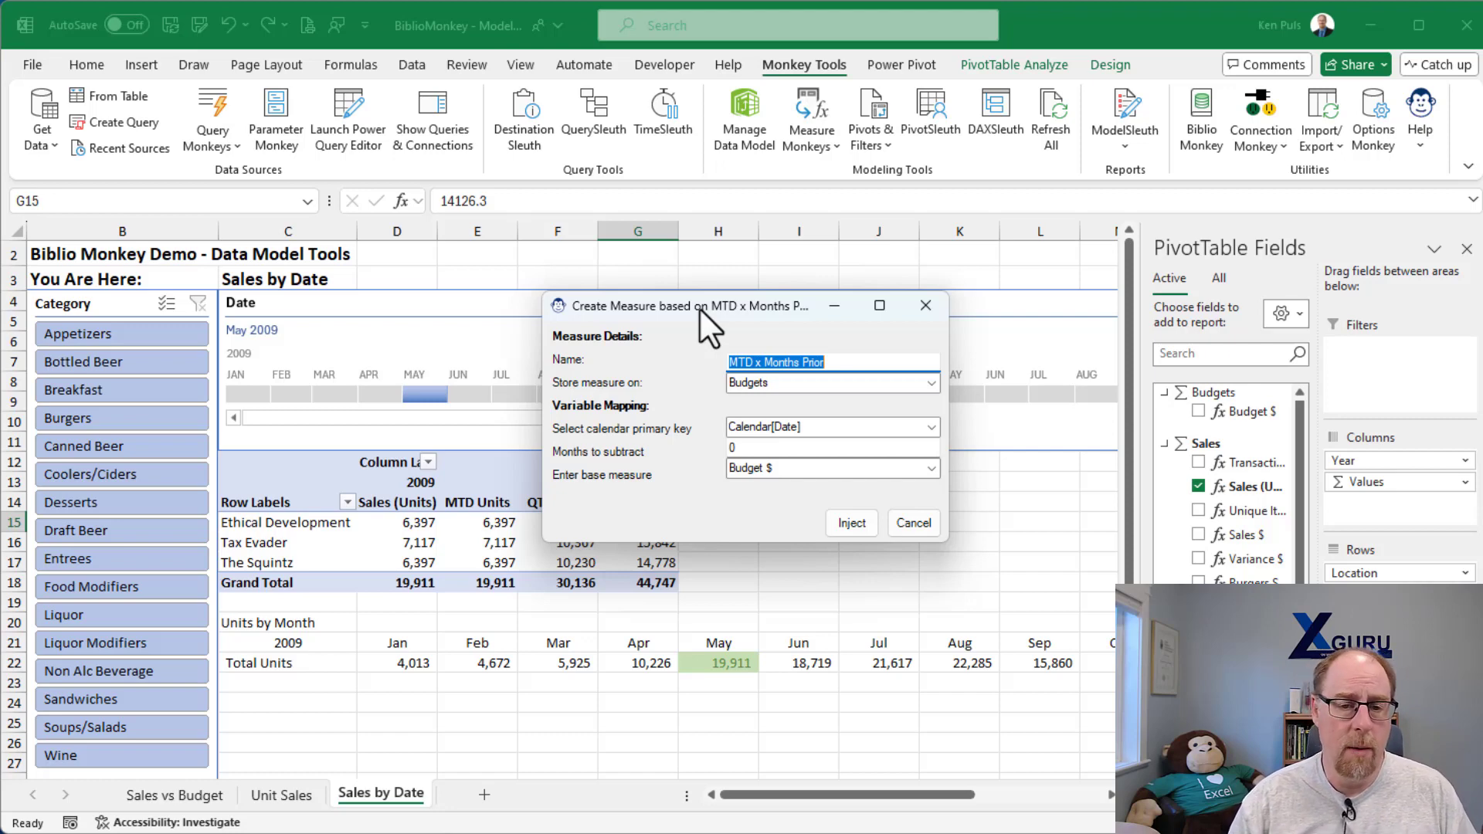
click(759, 363)
drag(759, 363, 867, 370)
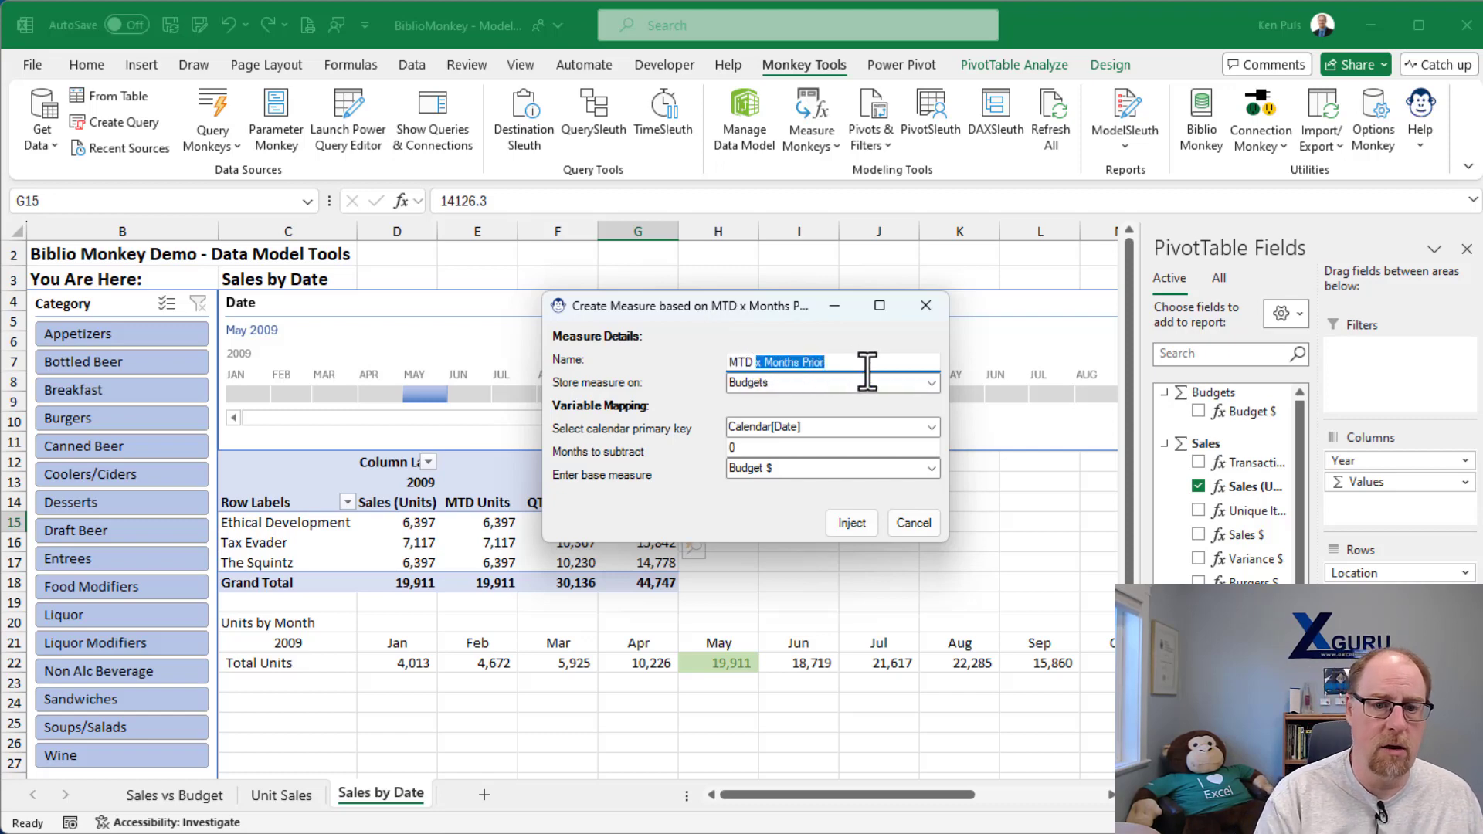
text(Prior Month)
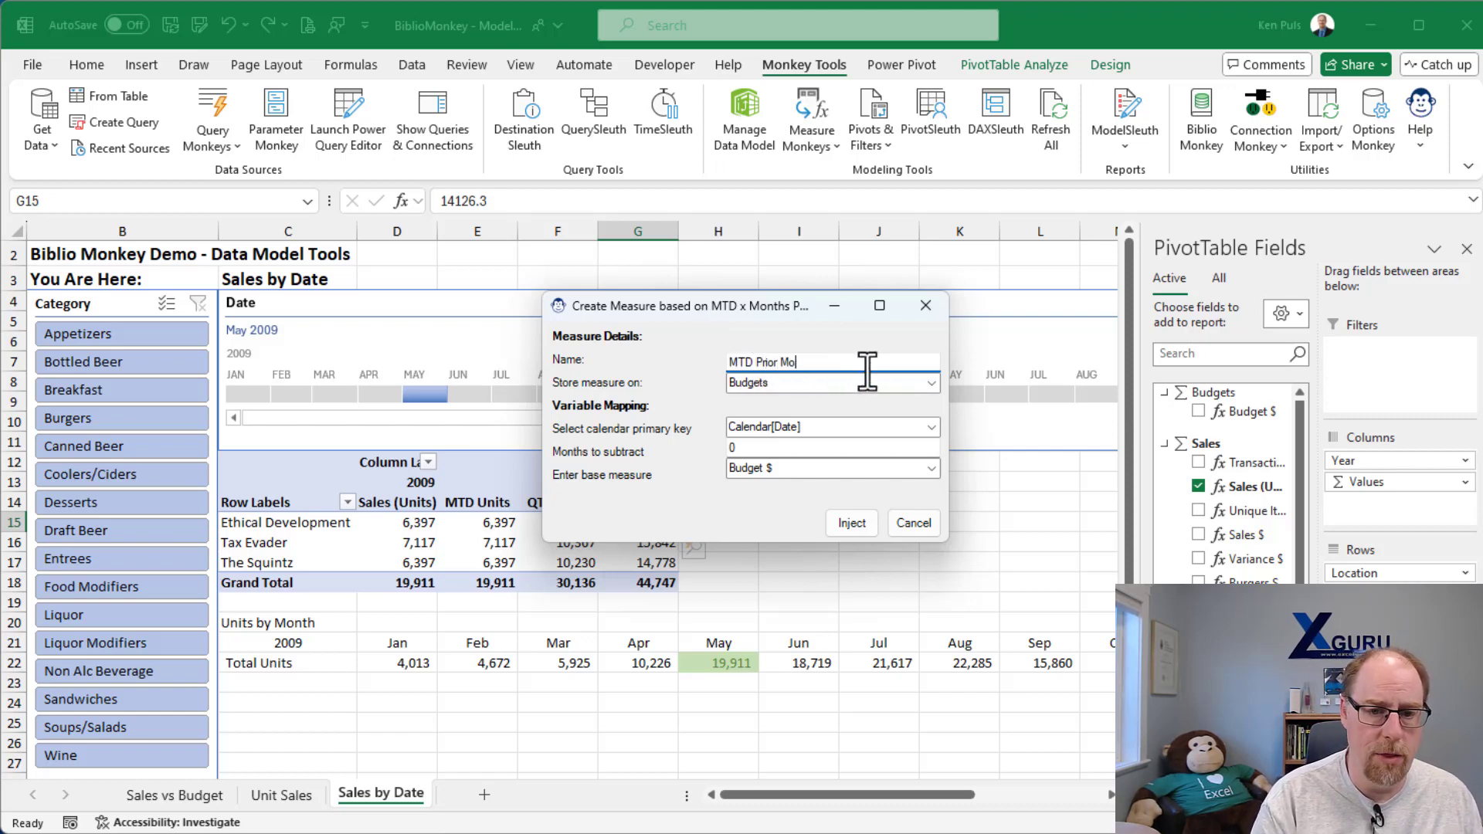
click(771, 384)
click(931, 383)
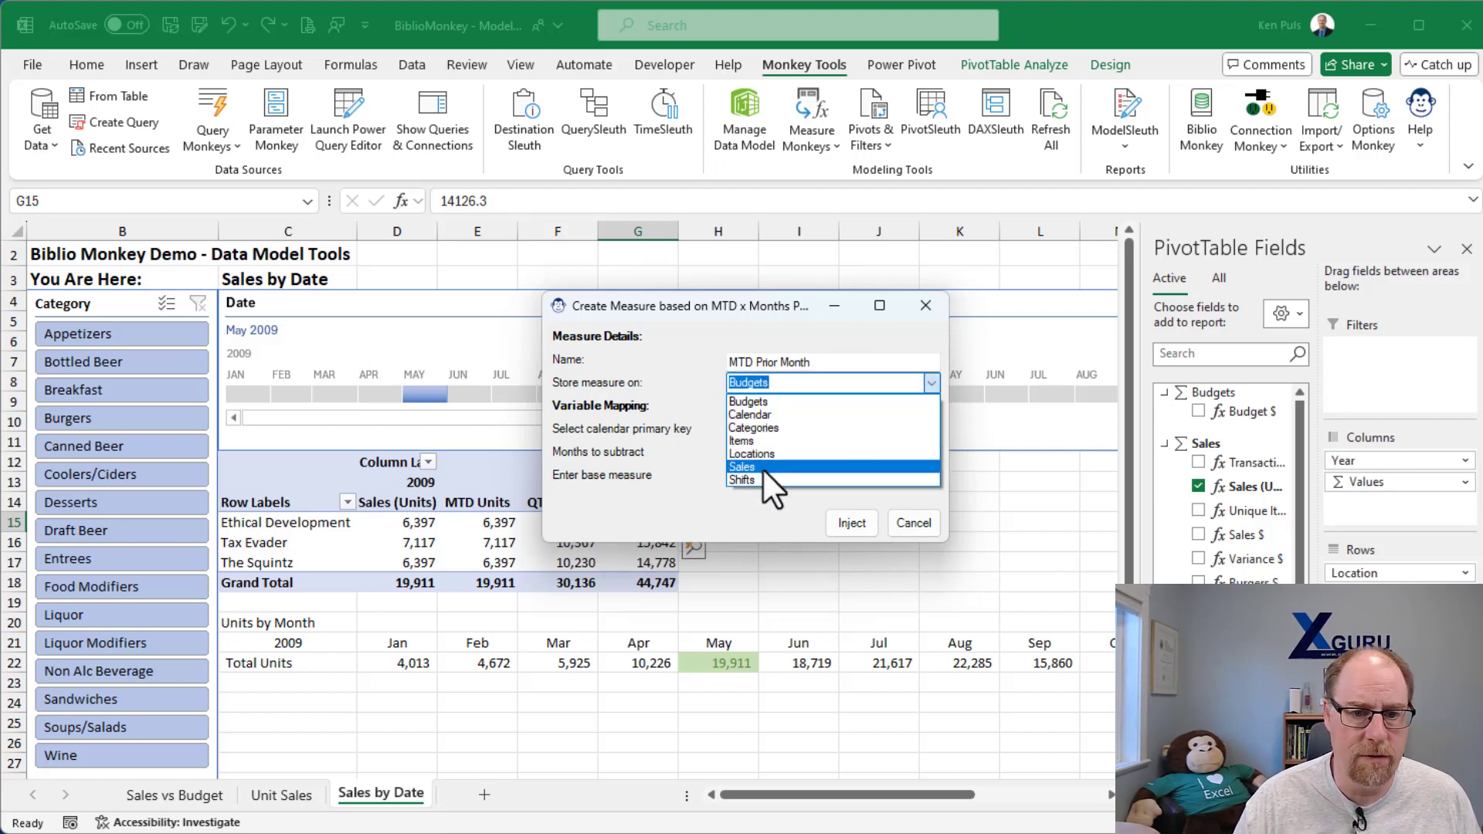
click(762, 467)
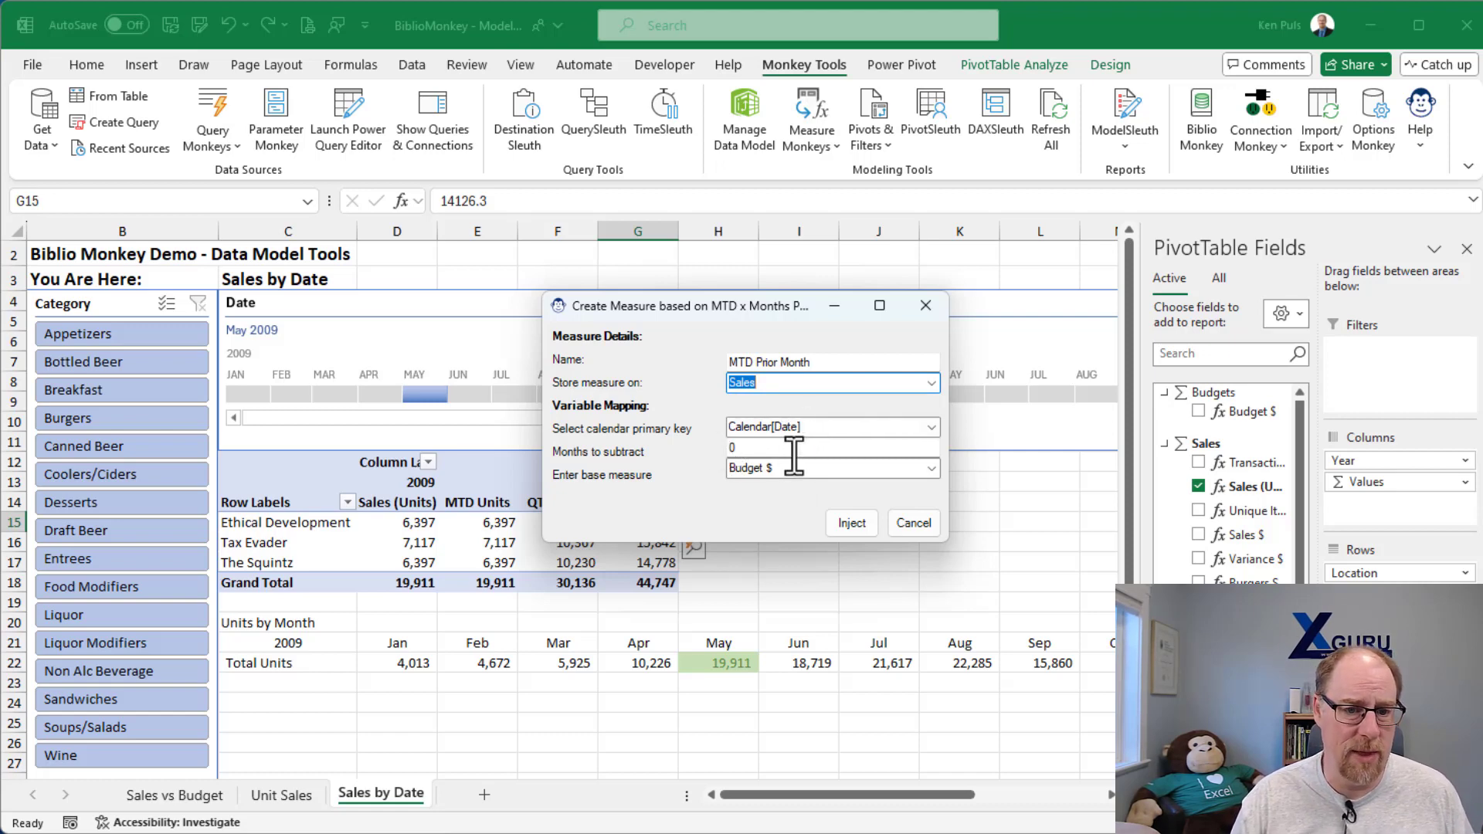
Step: Set the months to subtract to 1 and the base measure to Sales (Units), and inject the measure
key(Tab)
key(Tab)
text(1)
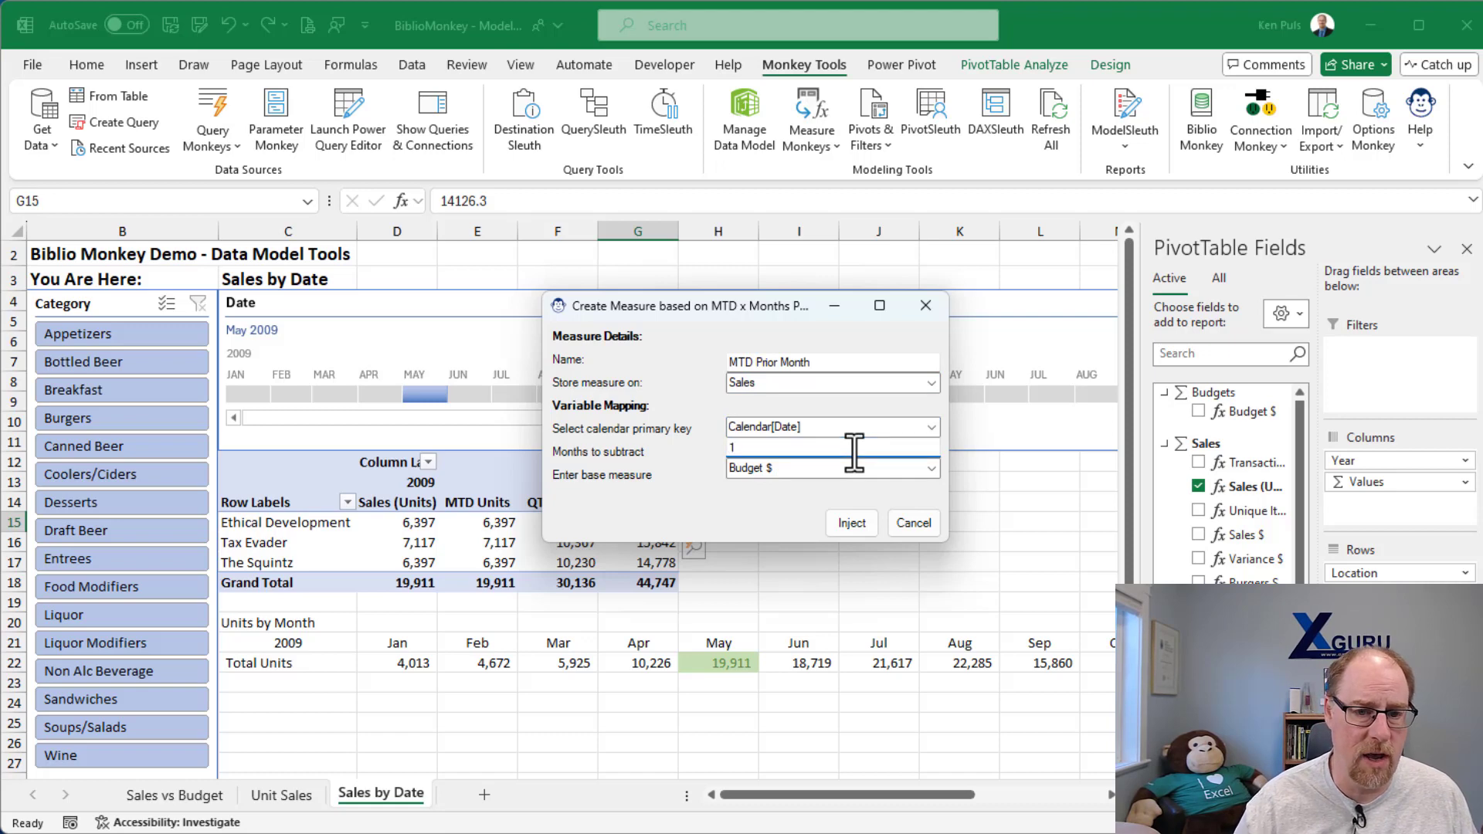
key(Tab)
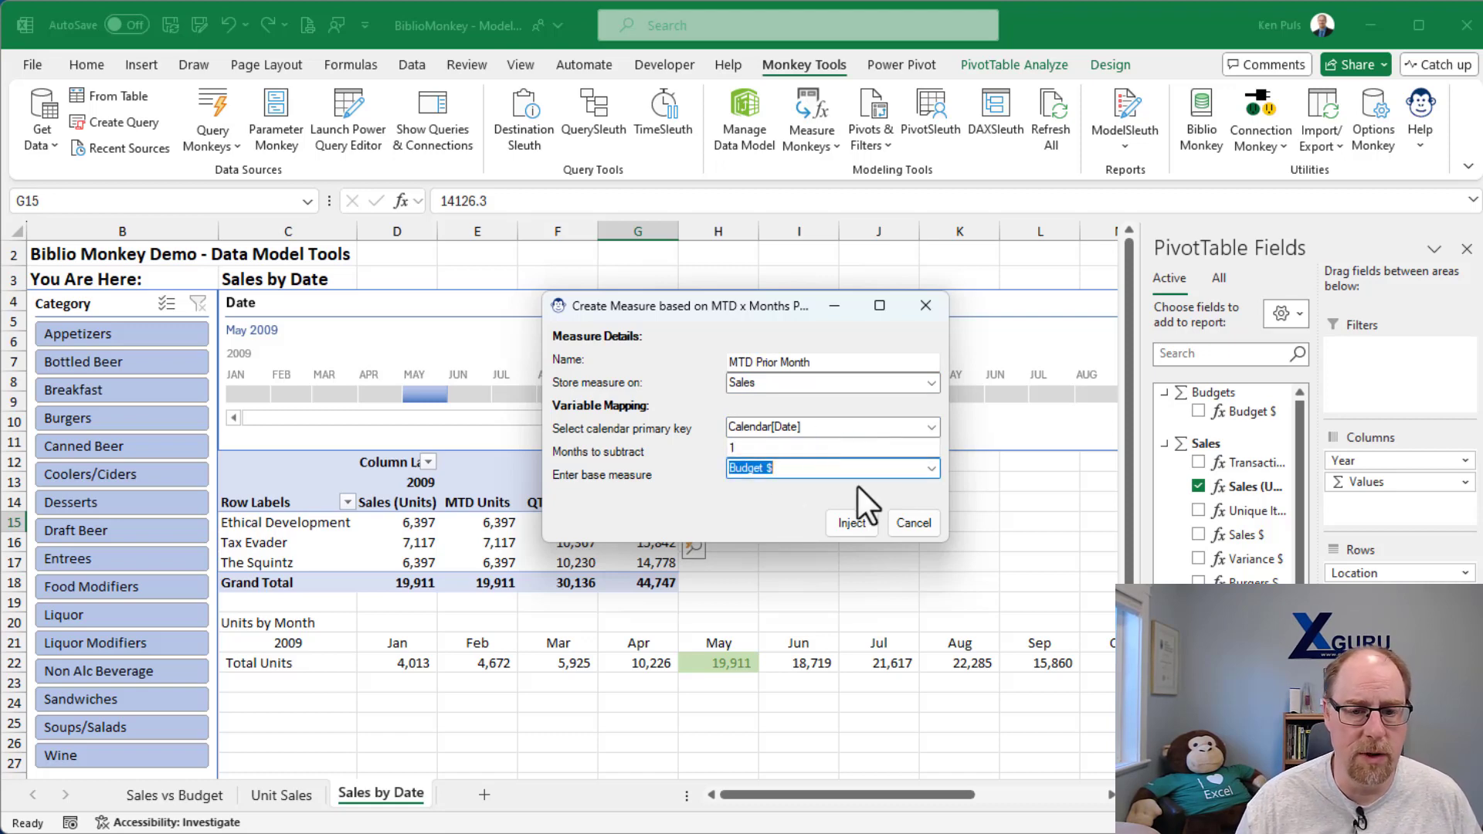
click(929, 467)
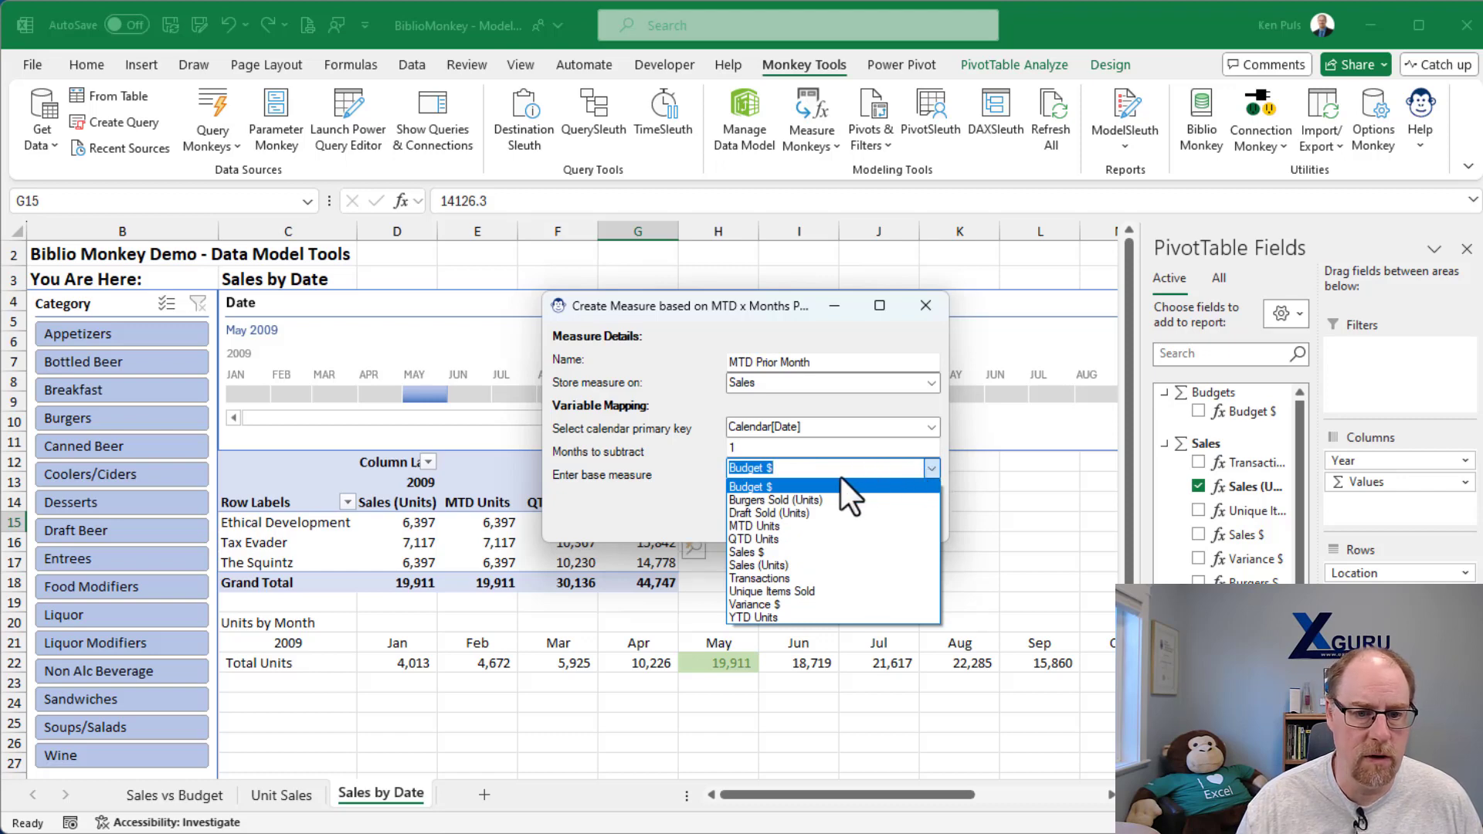
click(792, 564)
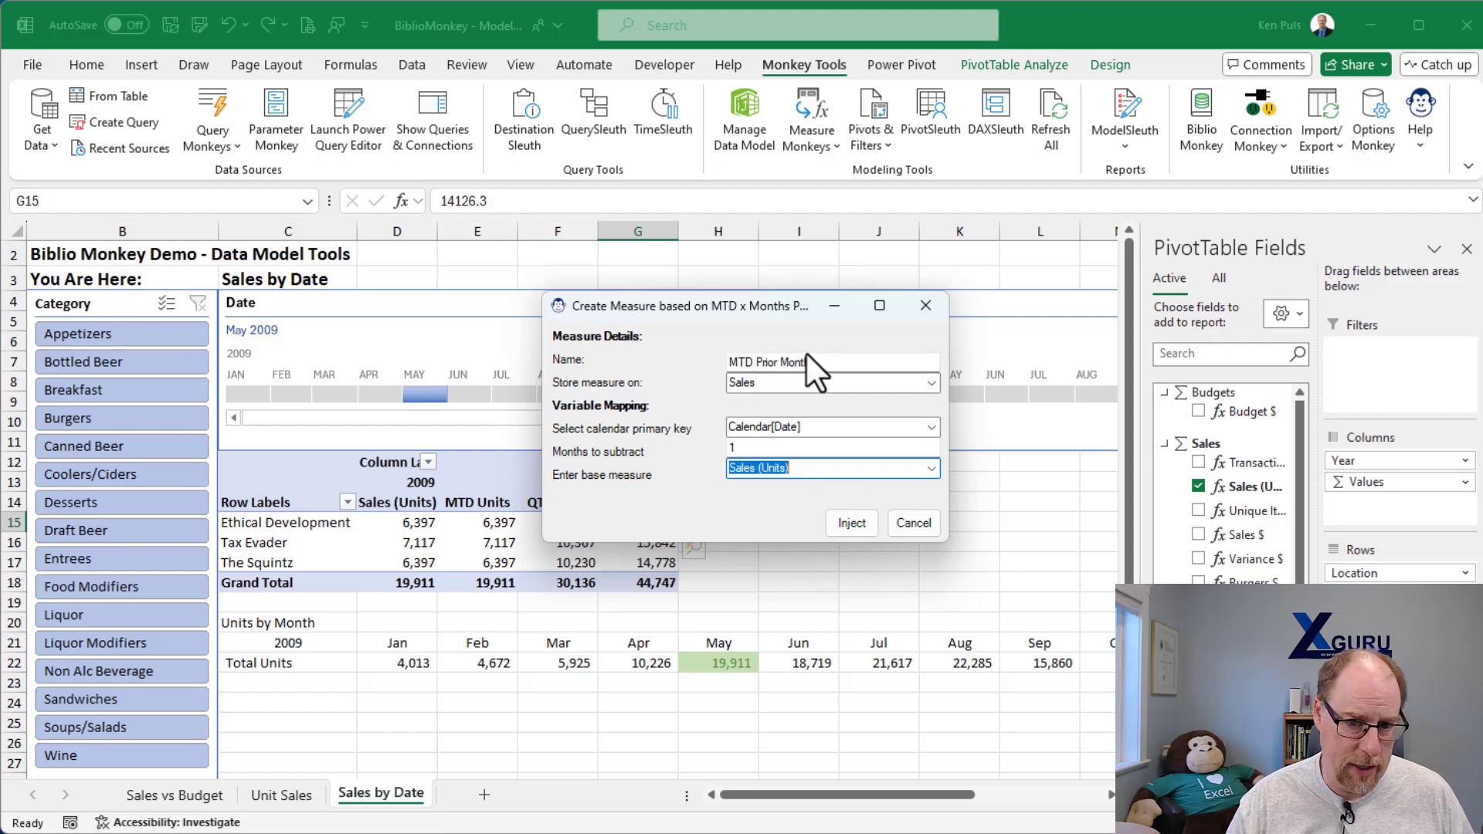
click(846, 525)
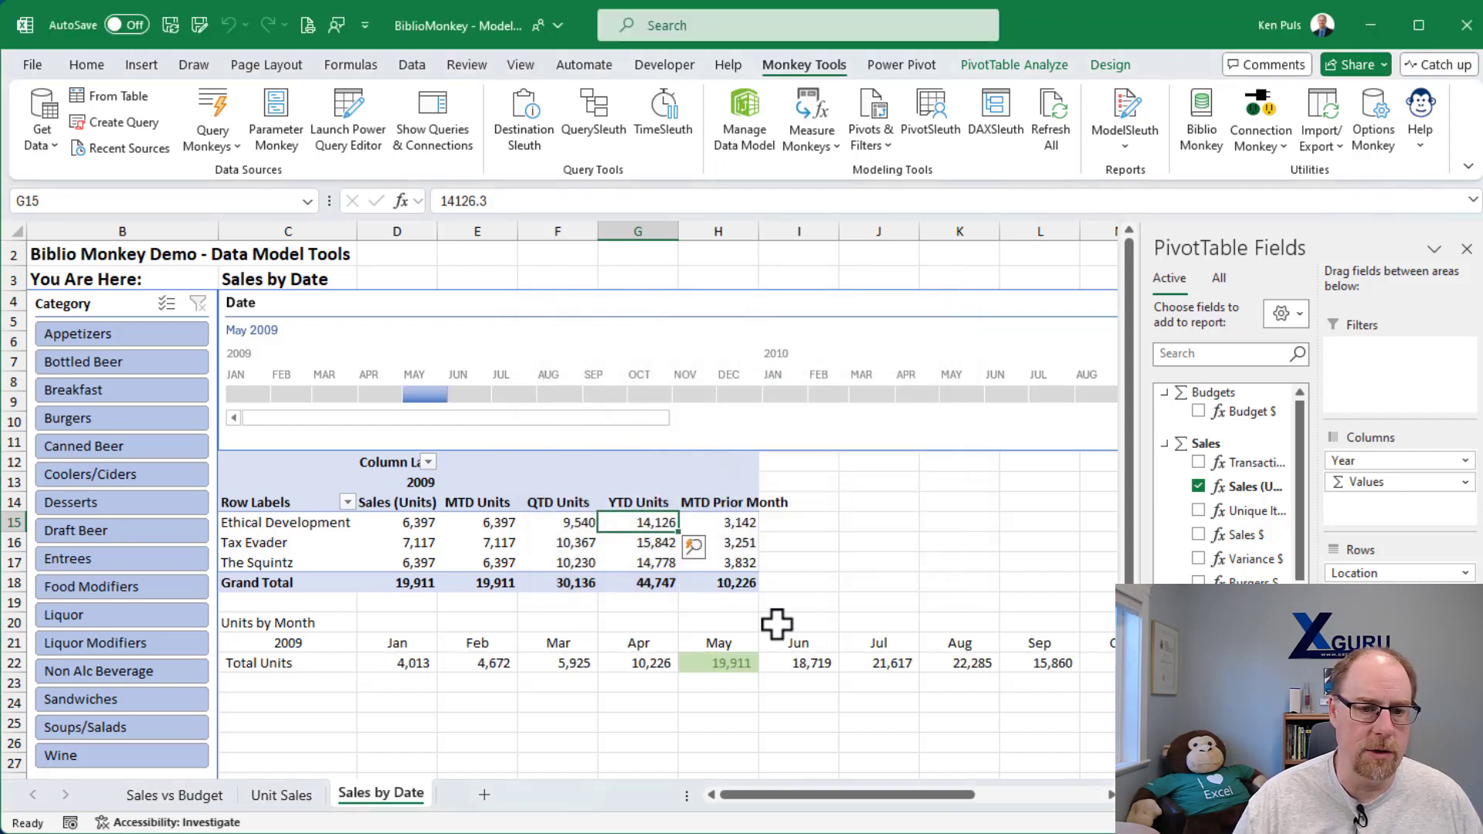
click(638, 664)
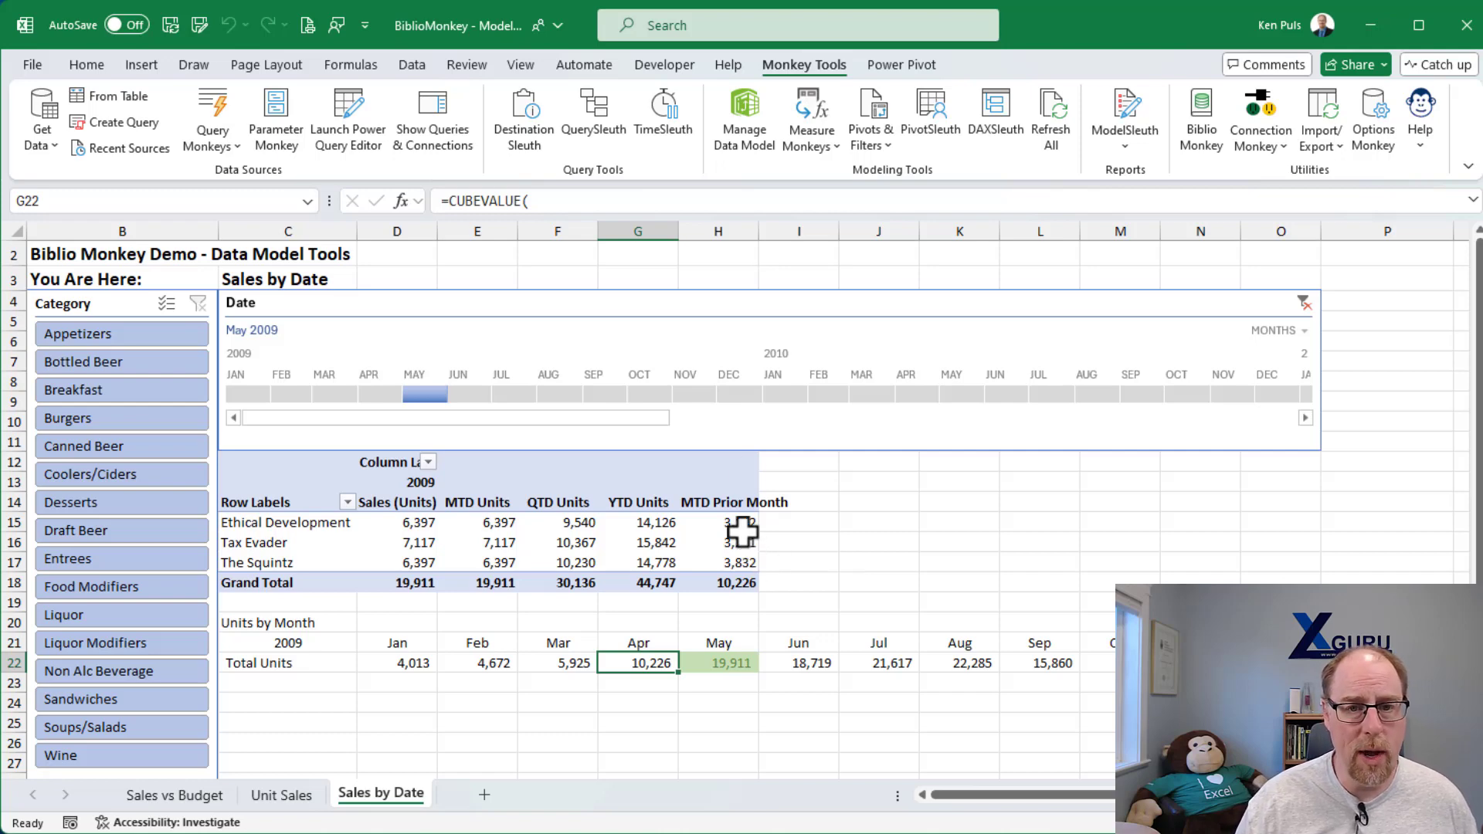
Step: Start injecting MTD x Months Prior from the BiblioMonkey library, naming it "MTD 2 Months Prior" and storing it on Sales
click(1199, 124)
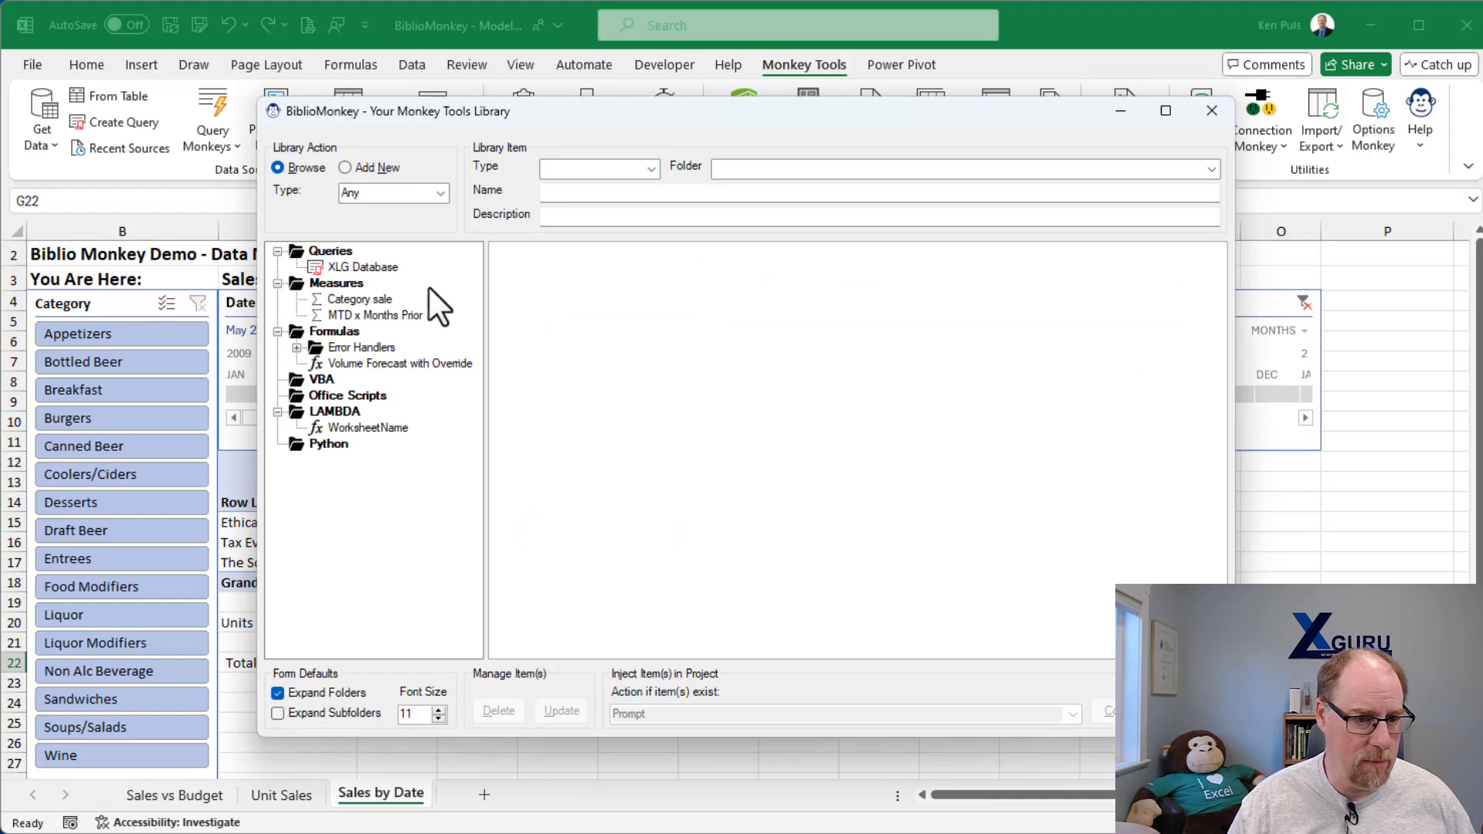
click(368, 316)
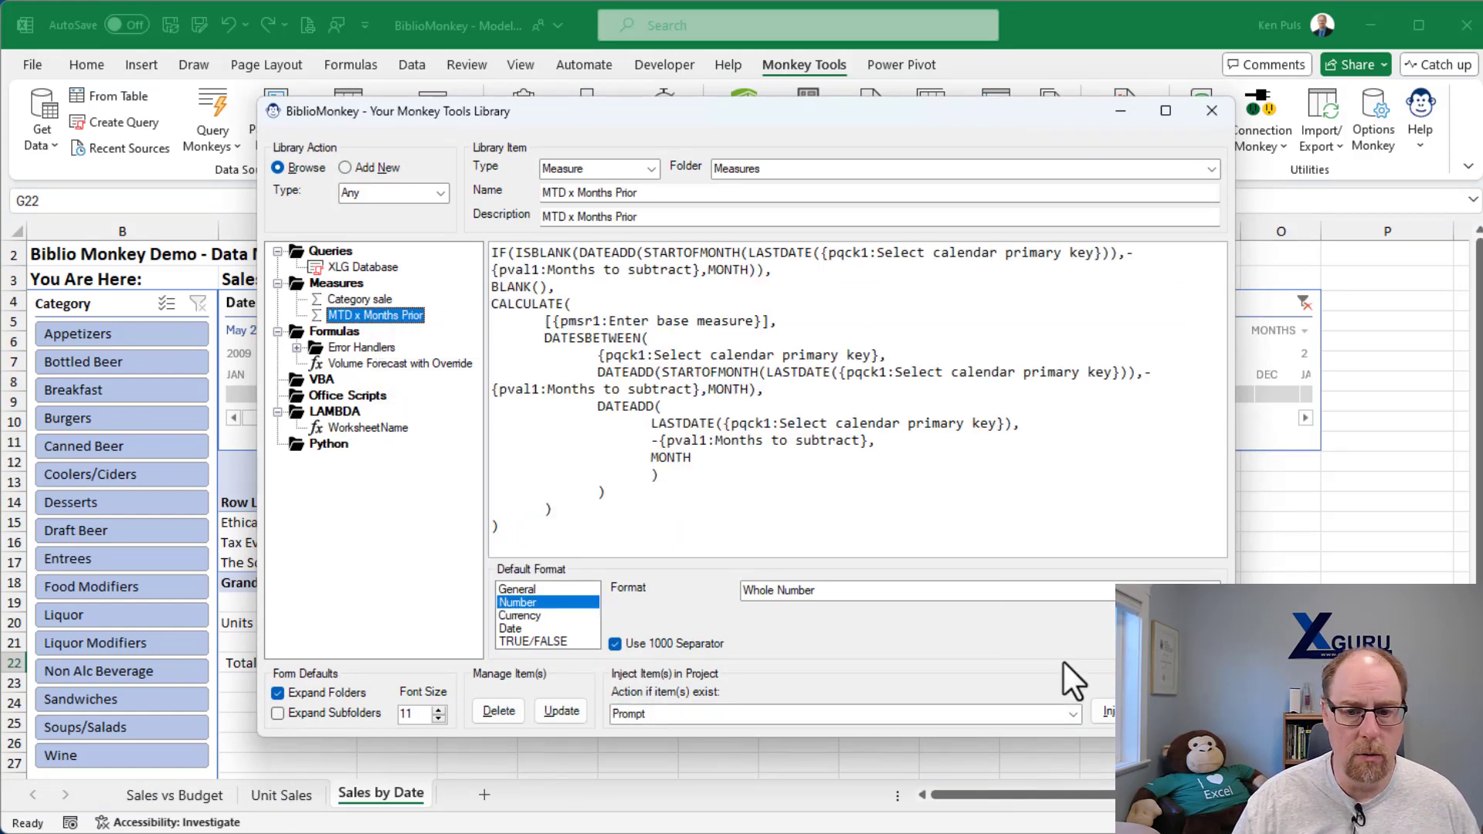
click(1104, 711)
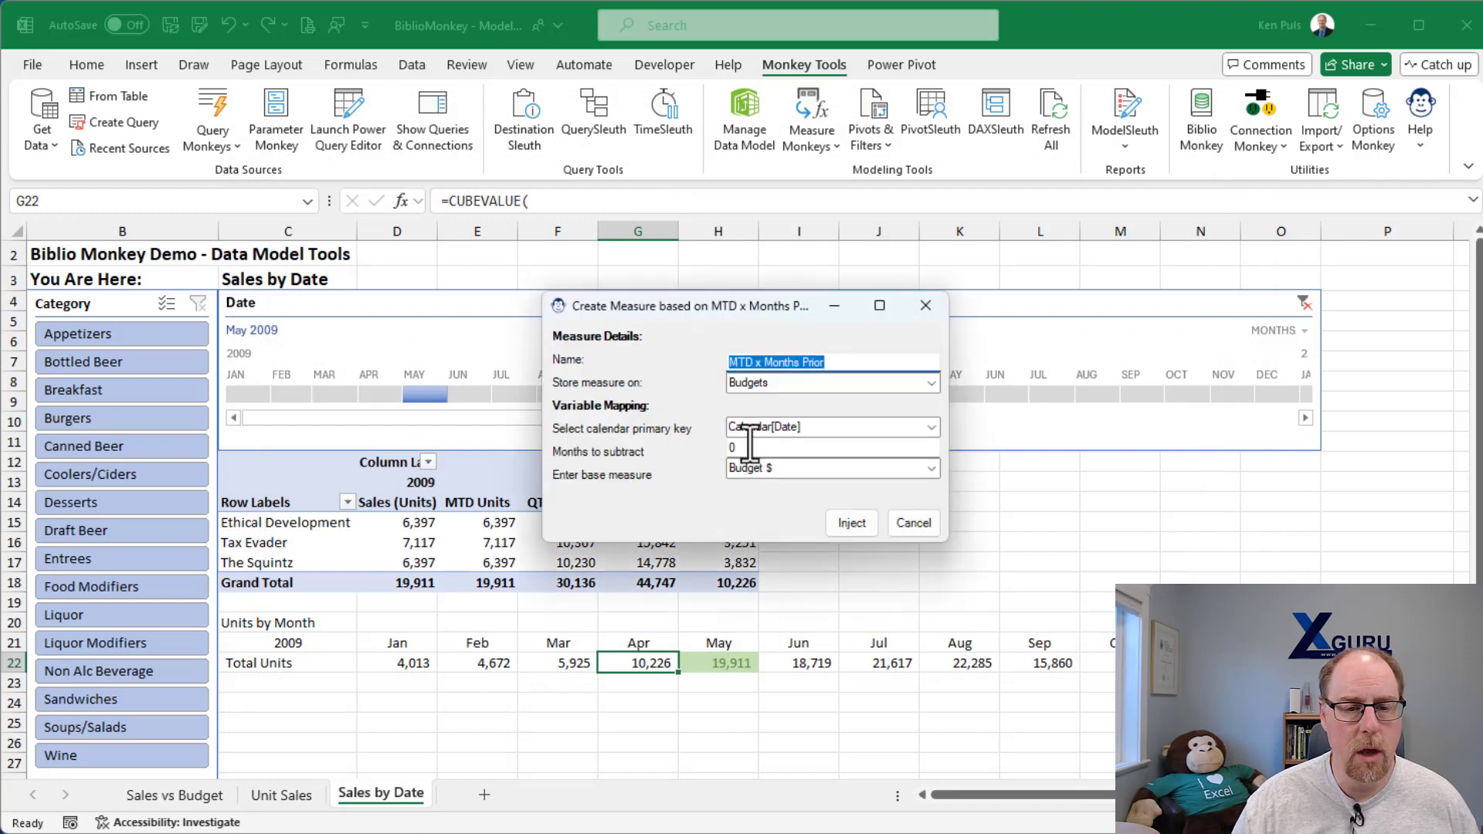
click(760, 363)
double_click(760, 362)
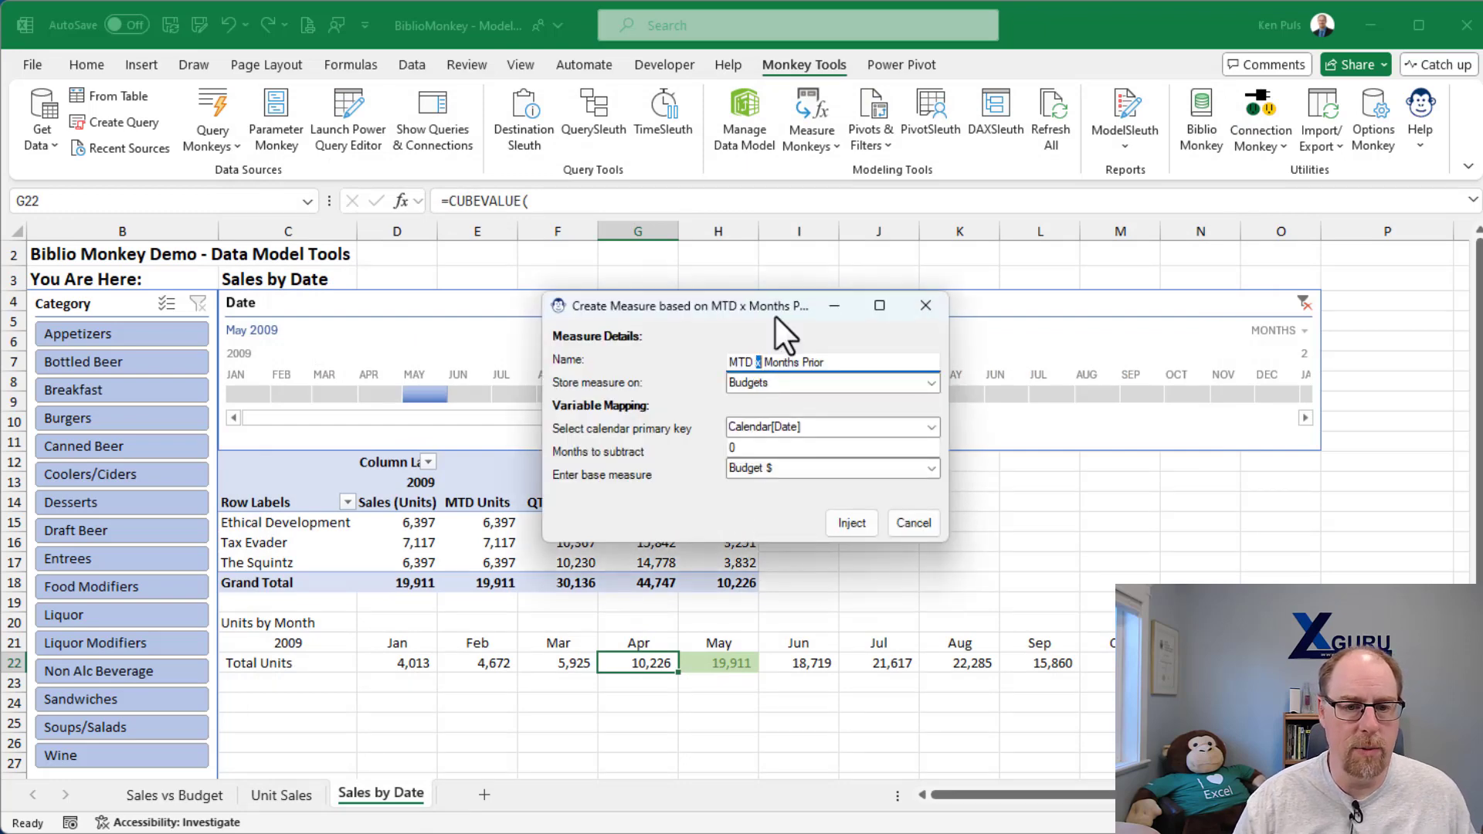
text(2)
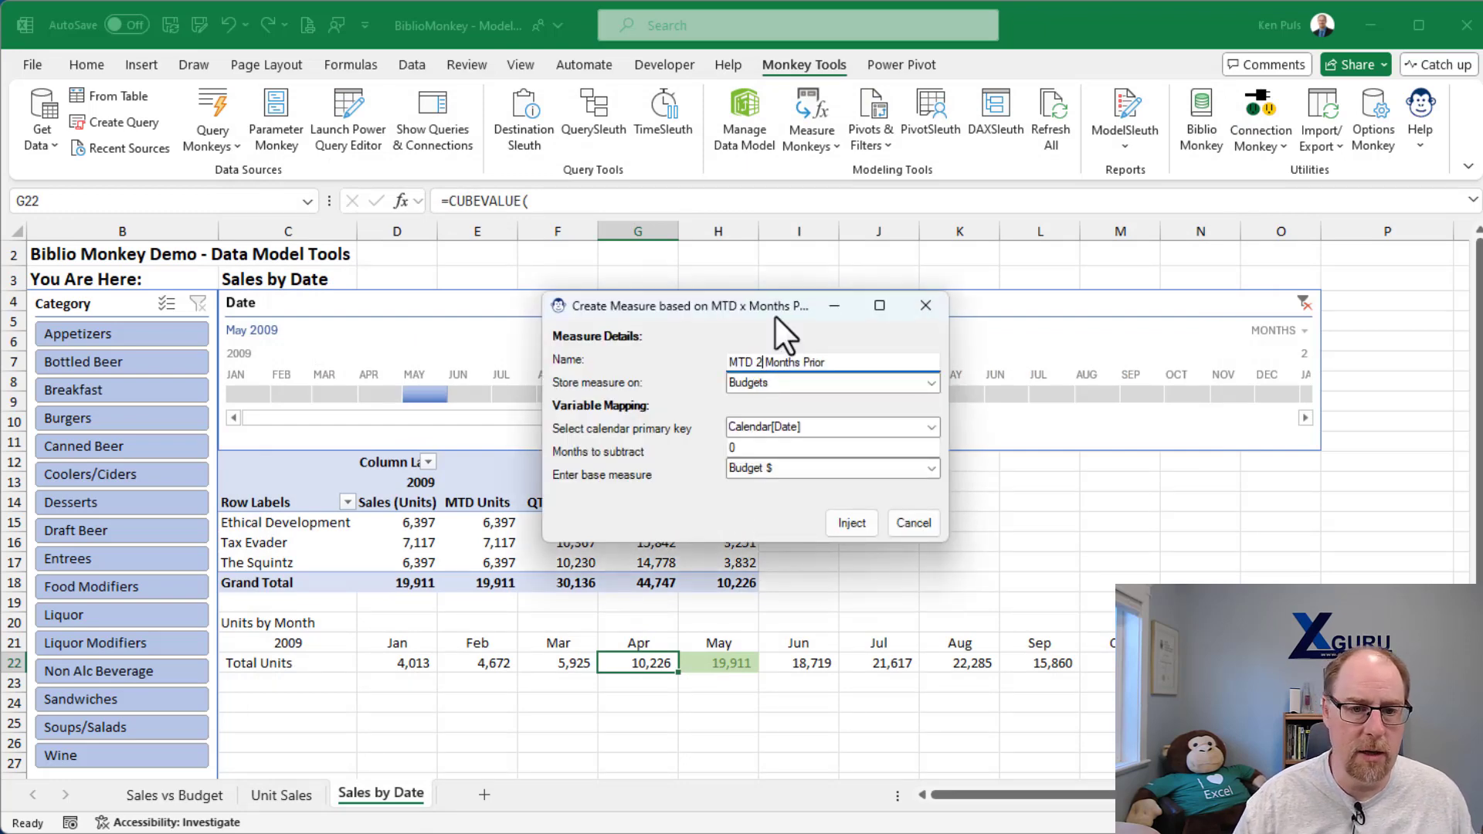
click(930, 383)
click(768, 467)
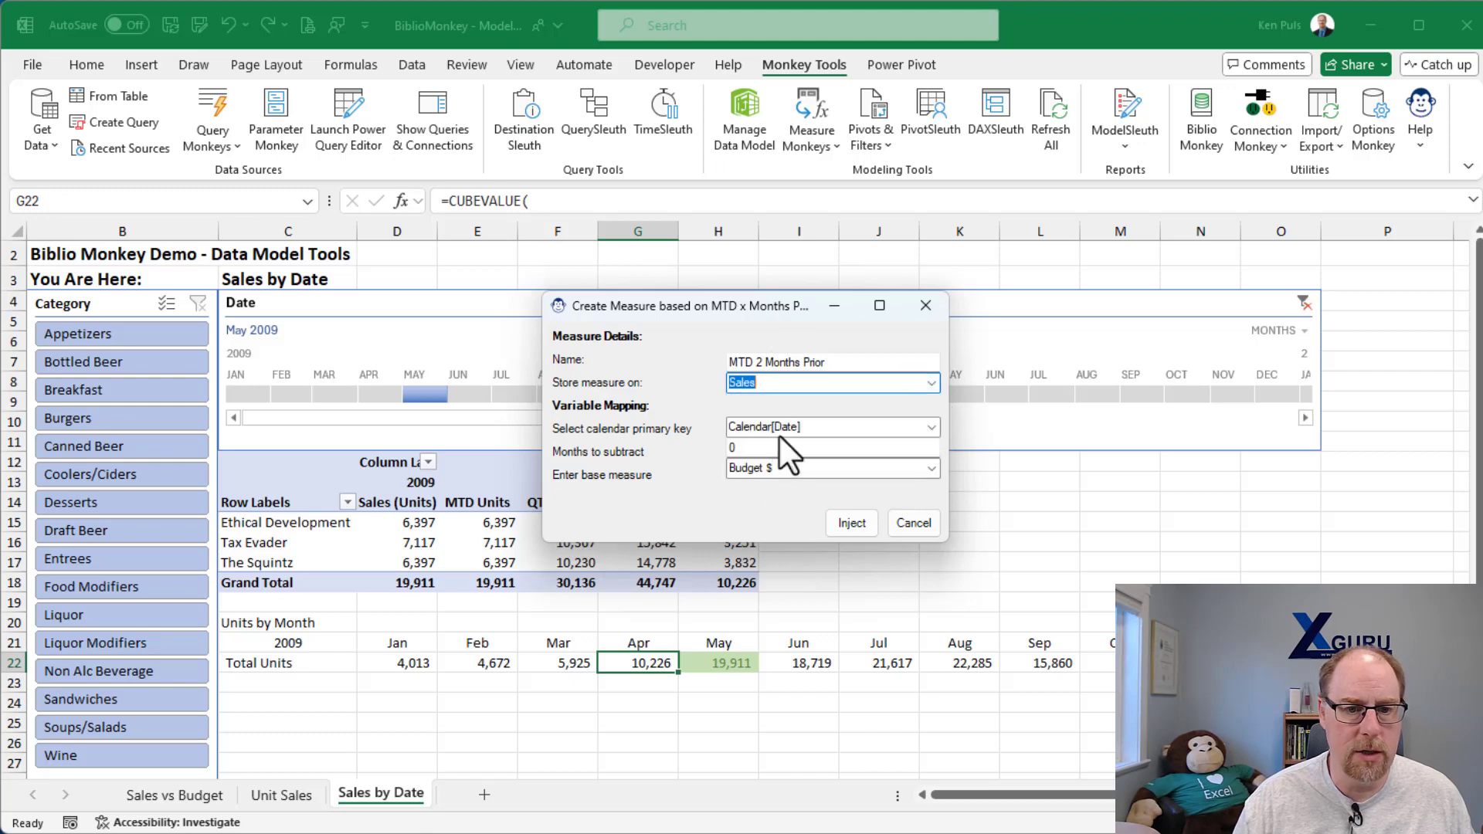
Step: Set the months to subtract to 2 and the base measure to Sales (Units), and inject the MTD 2 Months Prior measure
double_click(735, 448)
text(2)
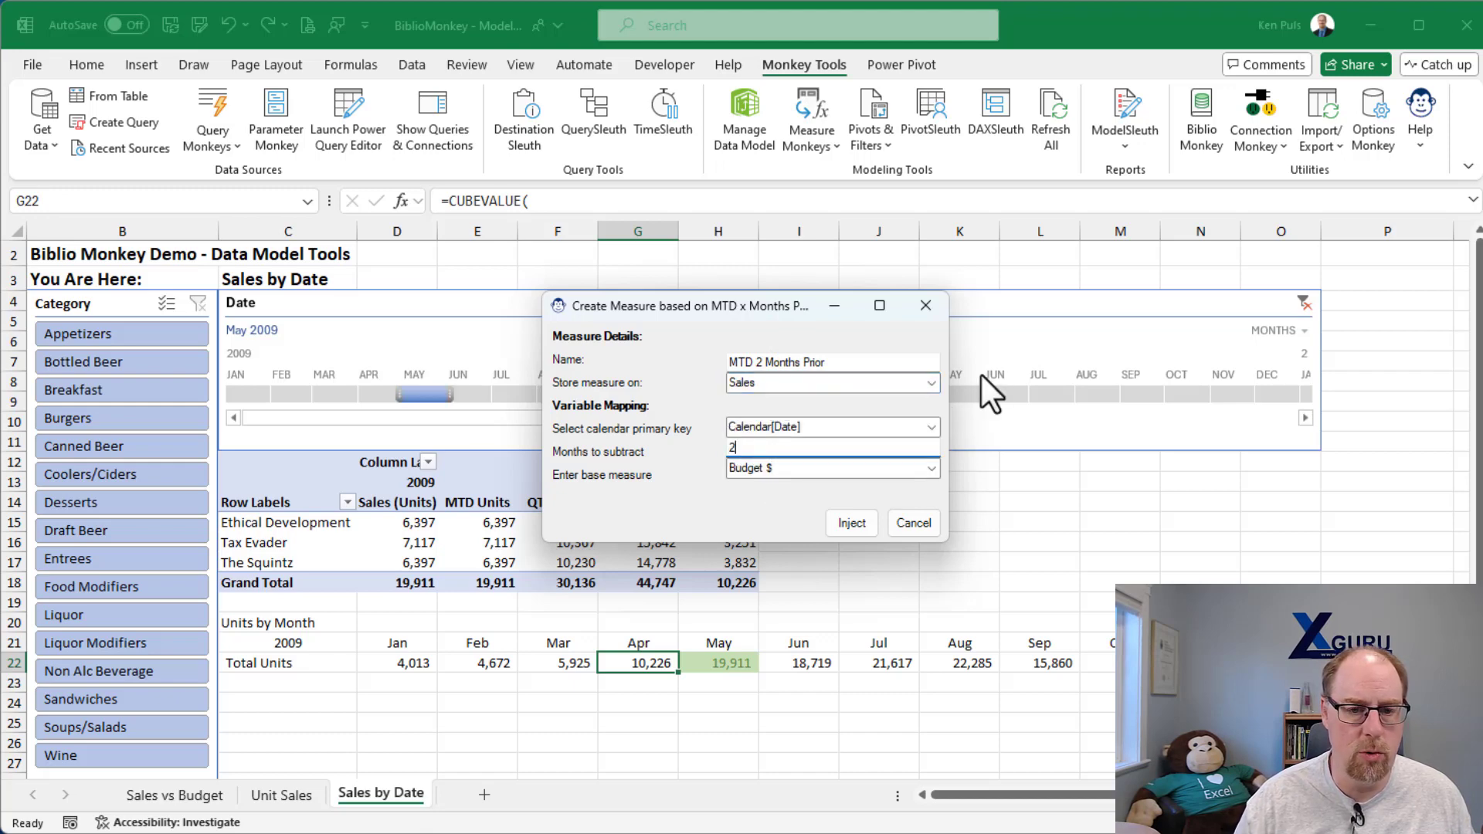
click(930, 468)
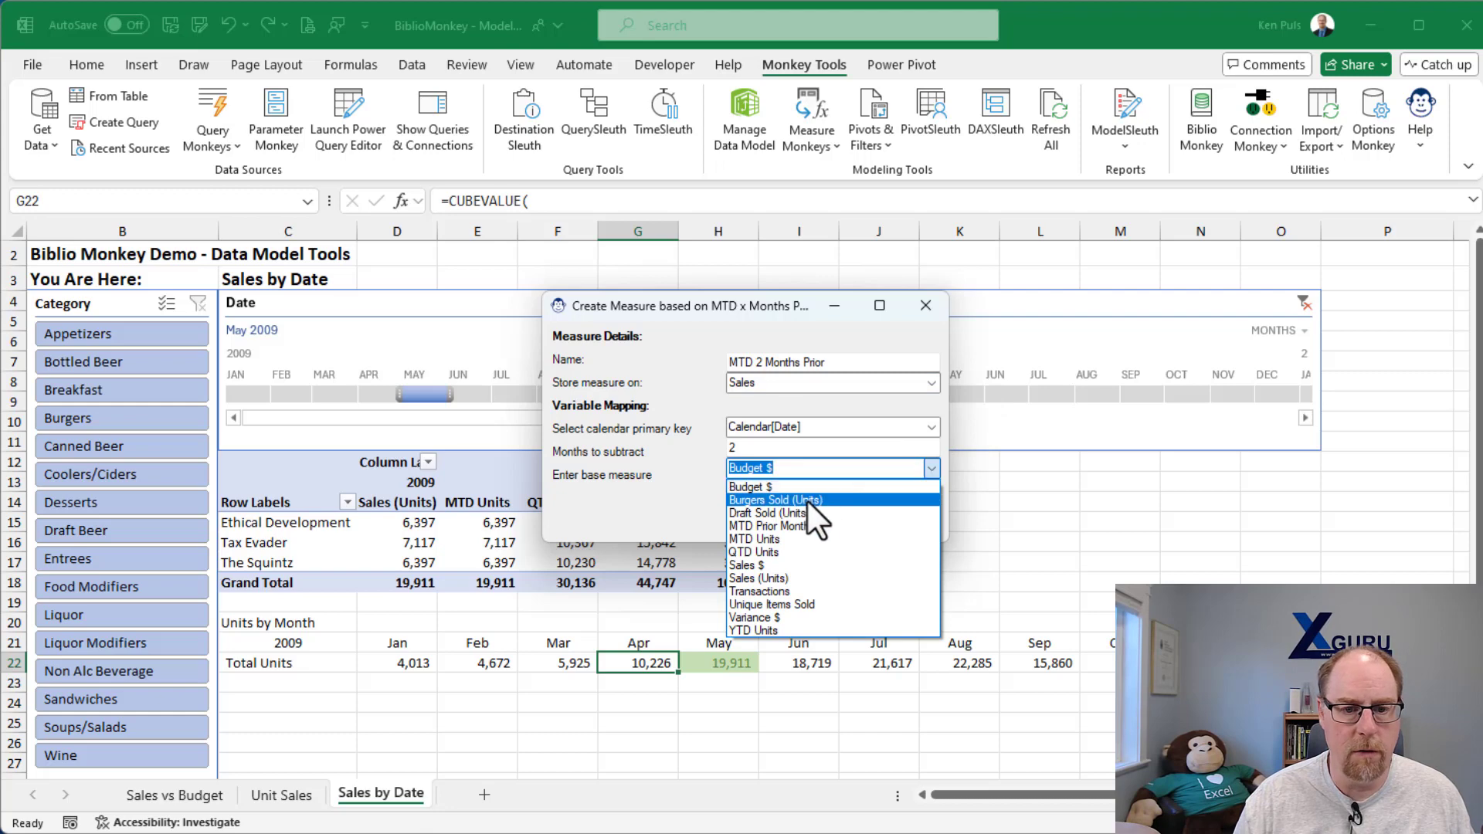
click(799, 578)
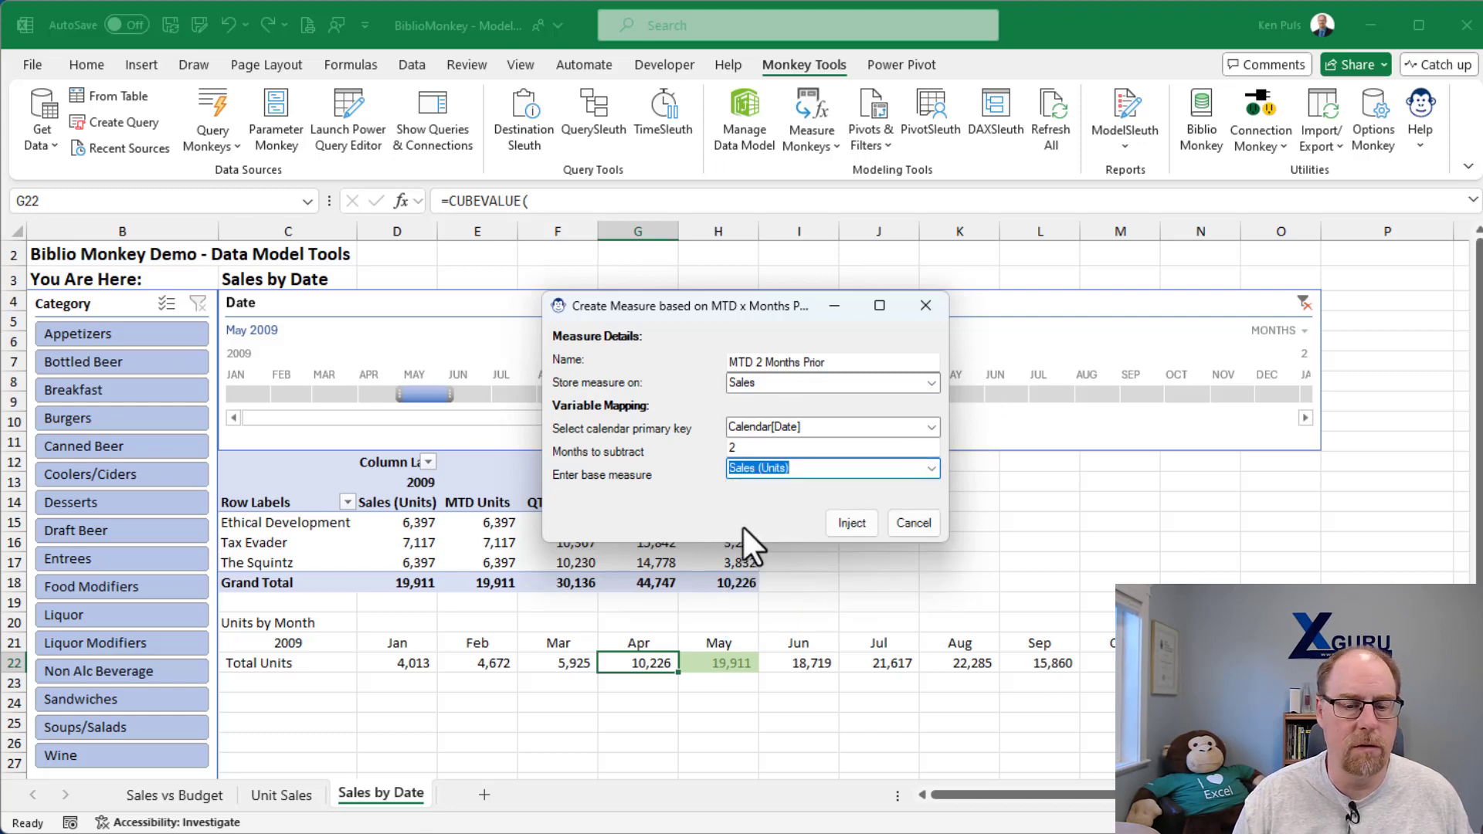
click(850, 521)
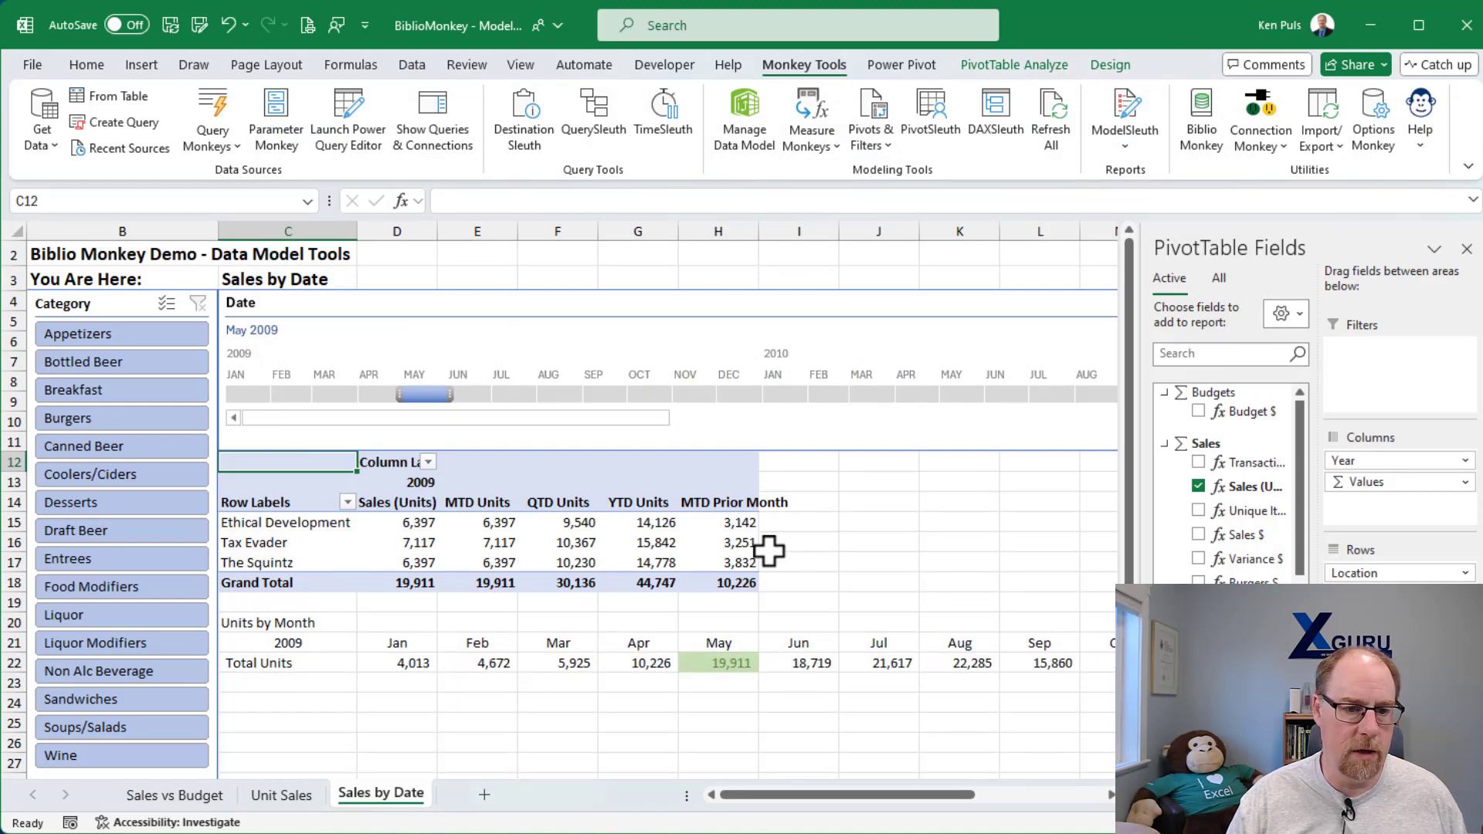
Step: Compare the PivotTable's MTD 2 Months Prior grand total with the March total in the Units by Month row
click(735, 523)
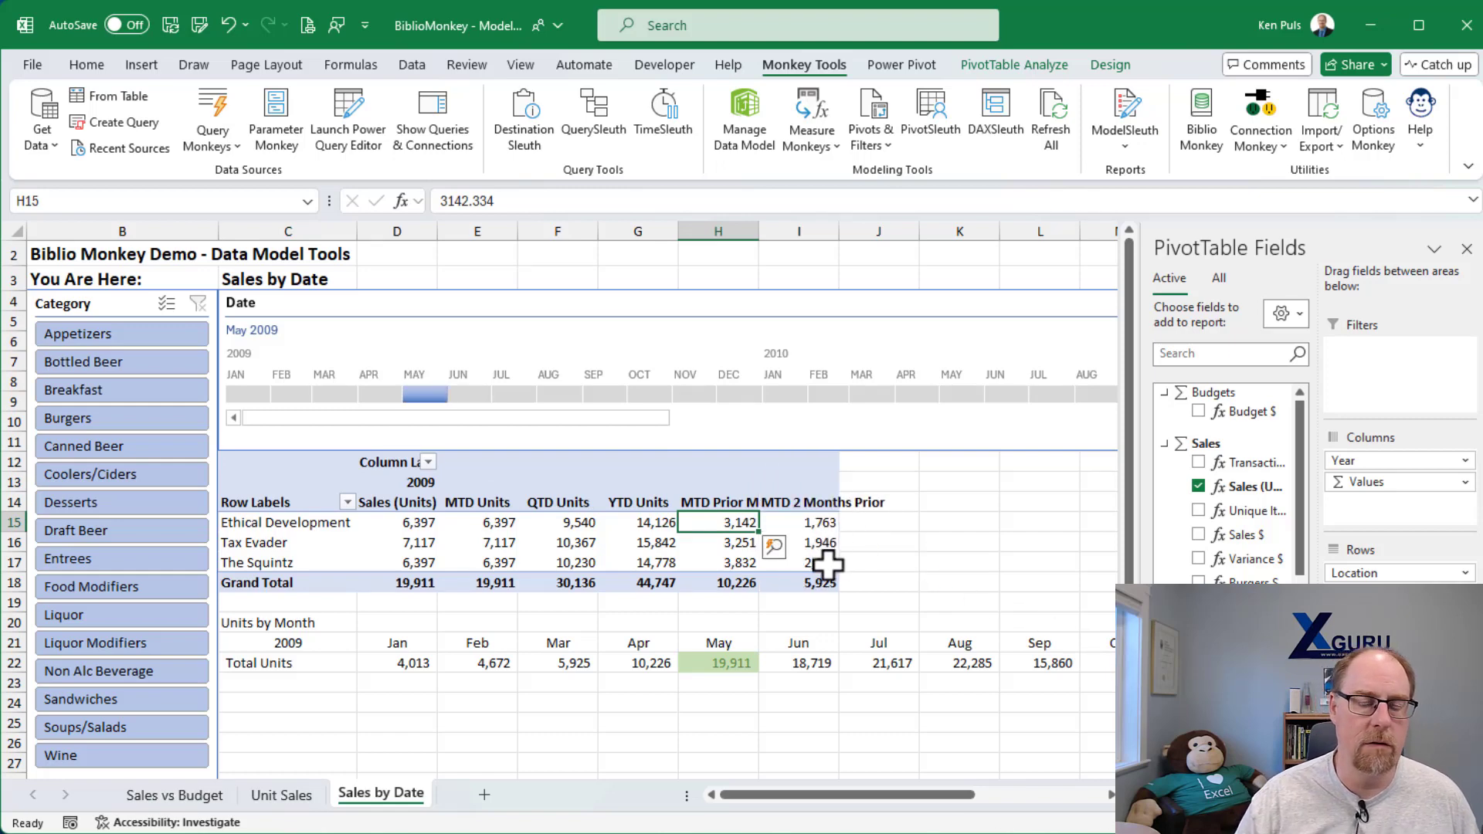
click(563, 662)
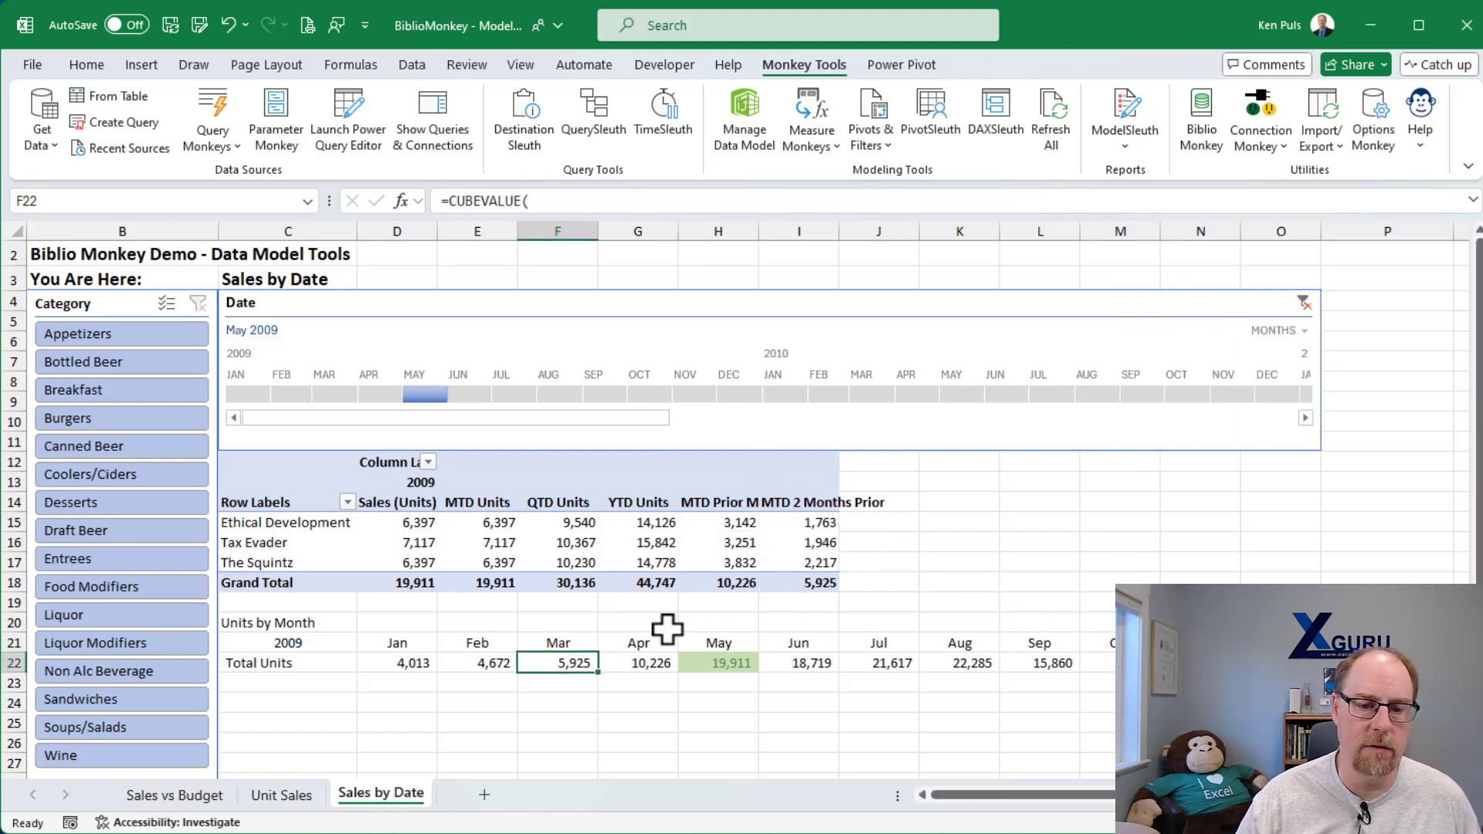
click(830, 581)
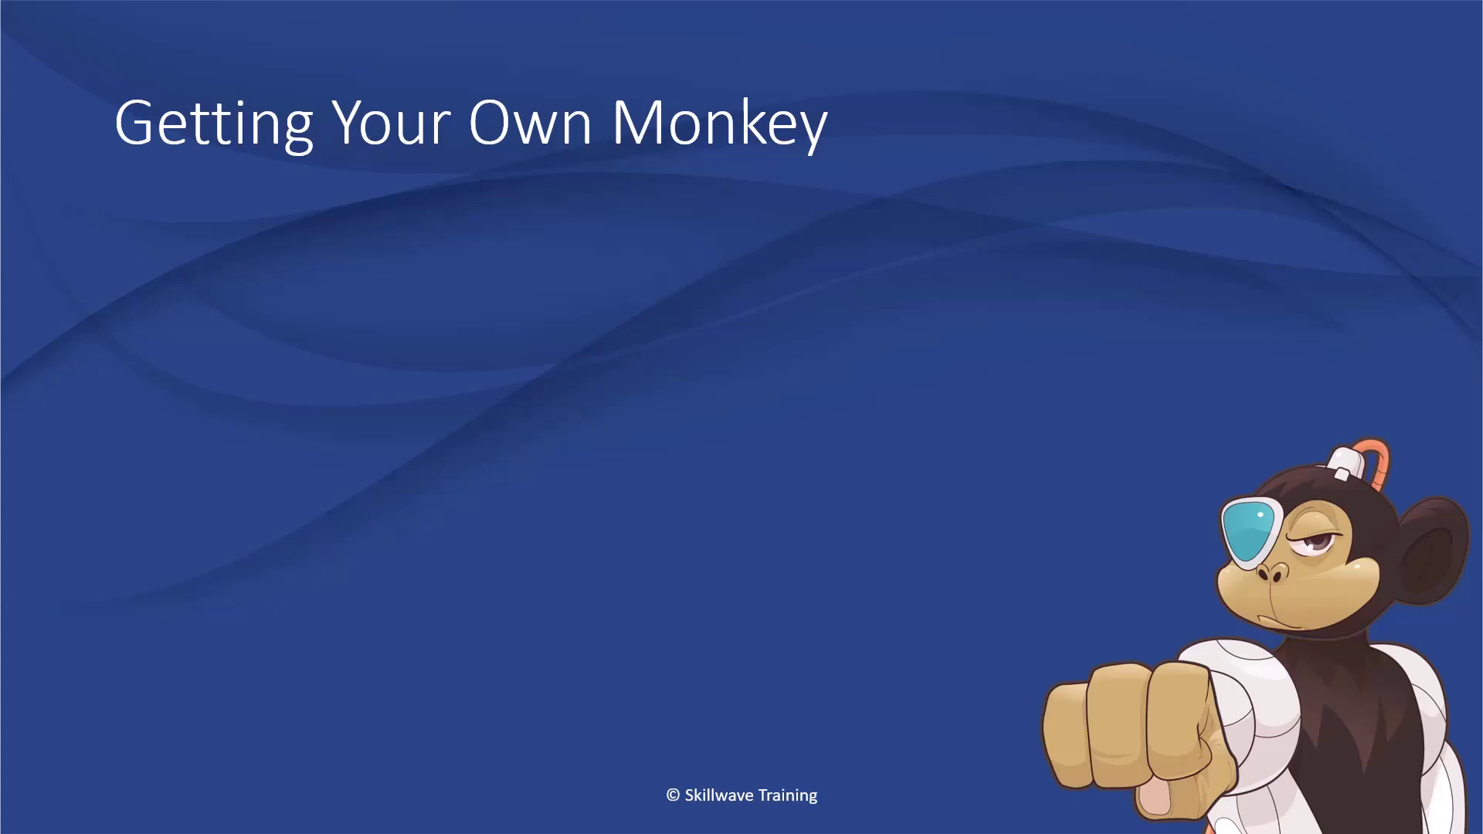
key(Right)
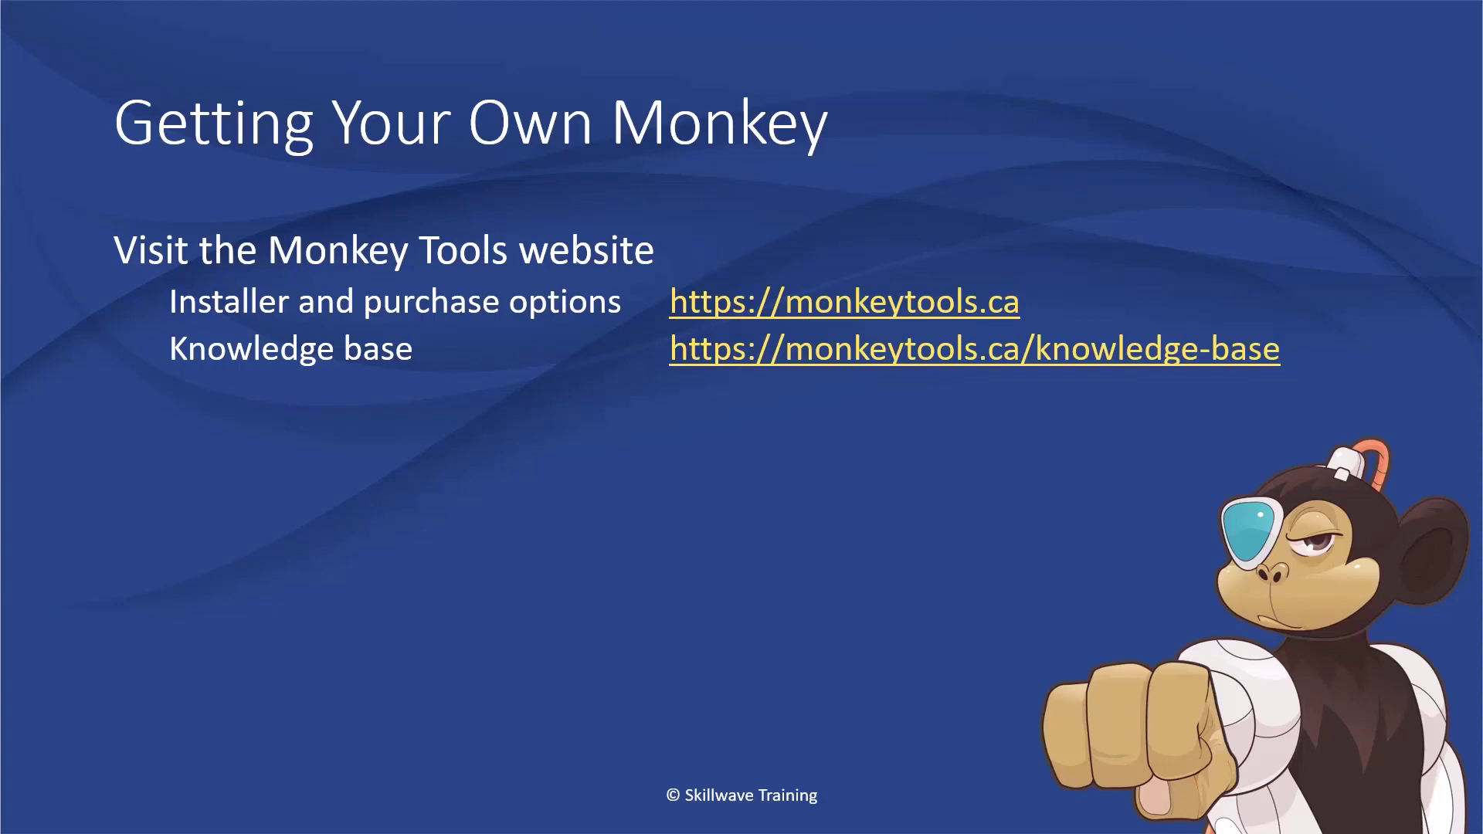
key(Right)
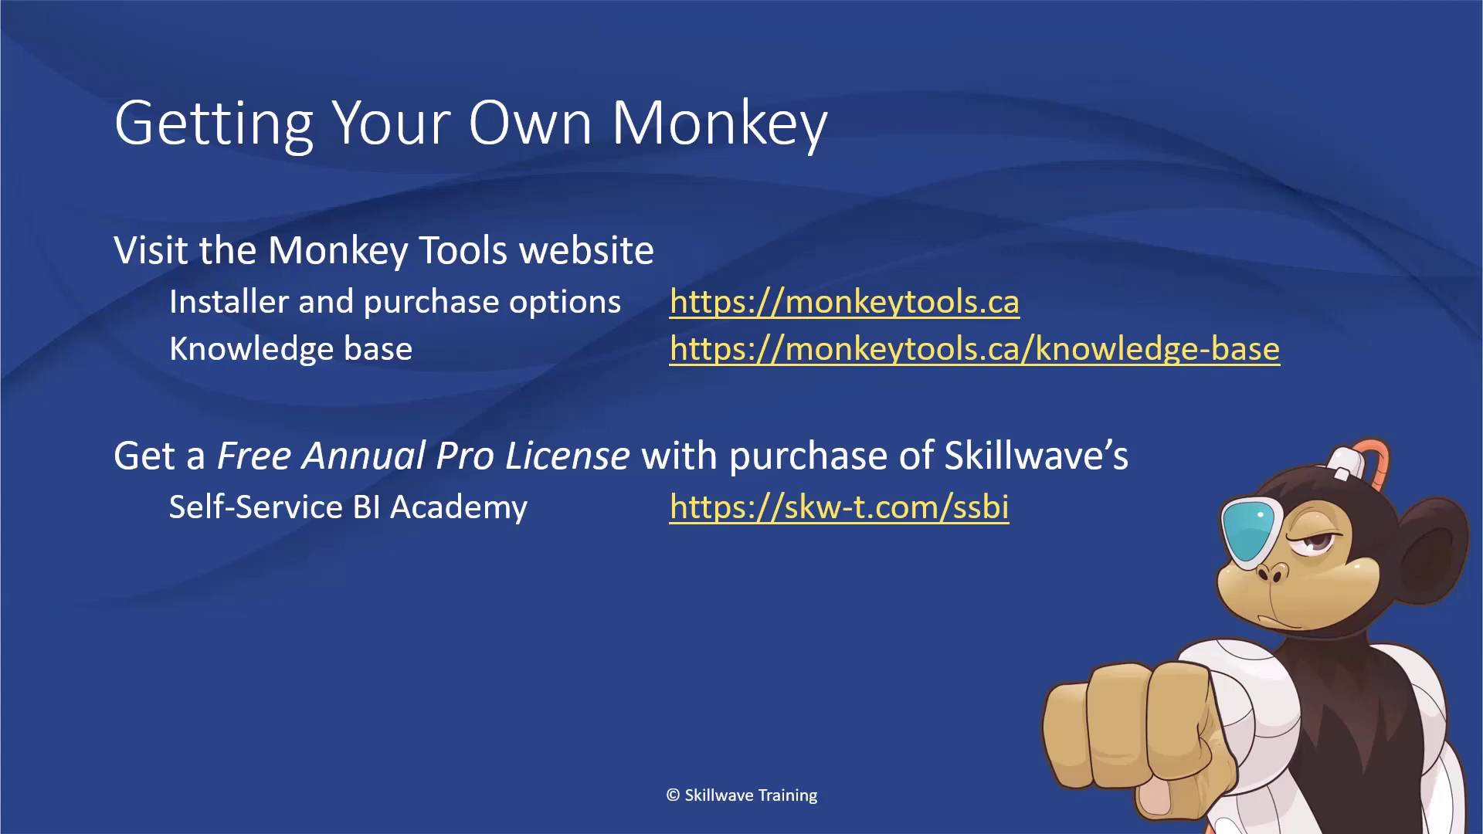
key(Right)
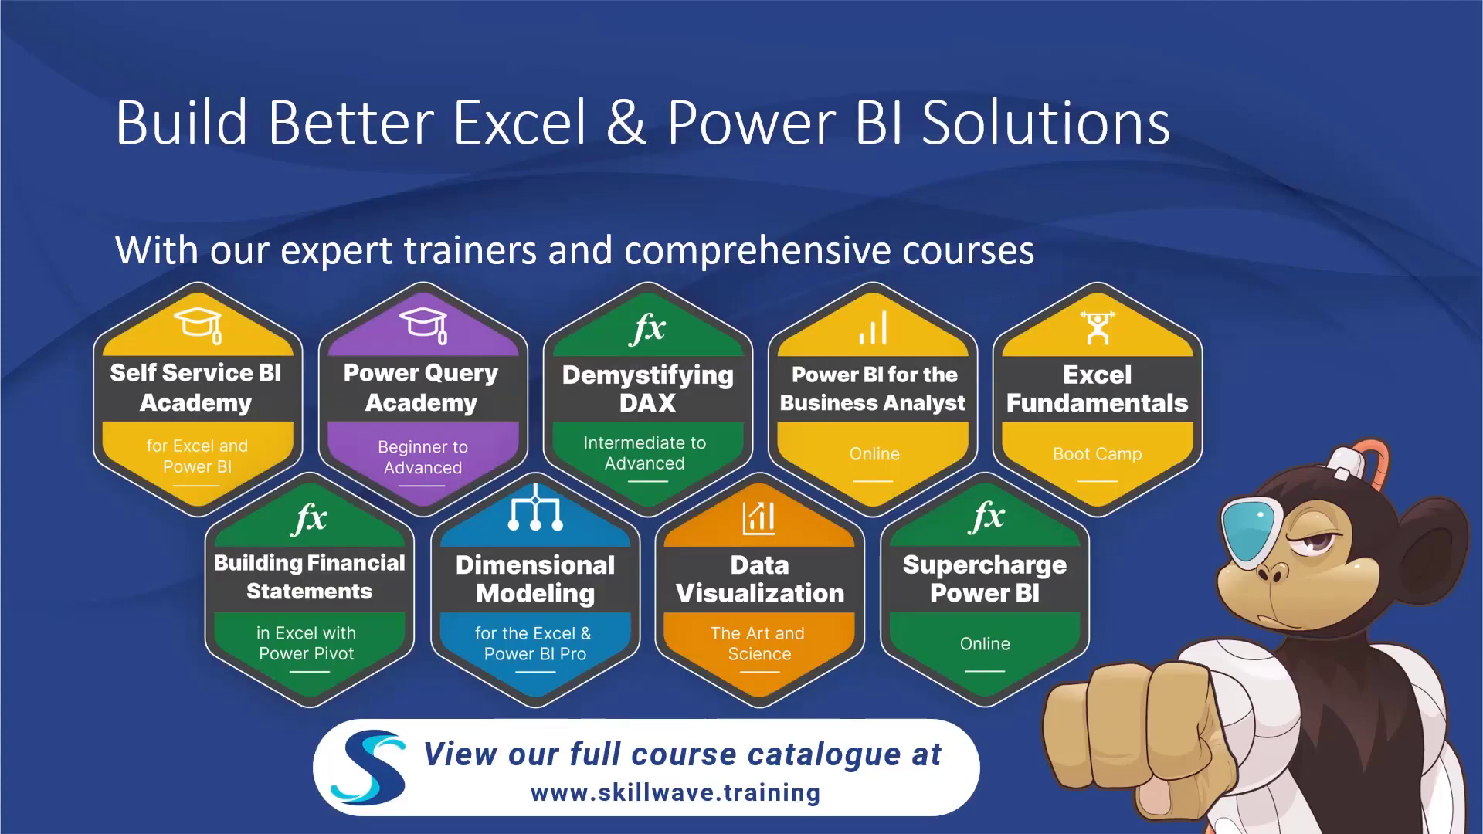